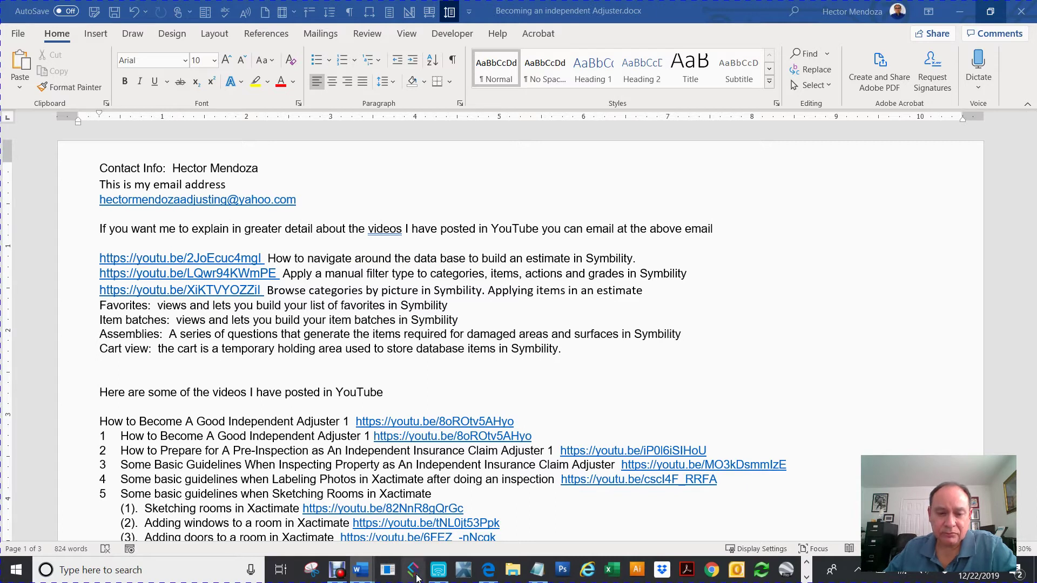
Step: Switch to MobileClaims and log in with the account password
click(415, 575)
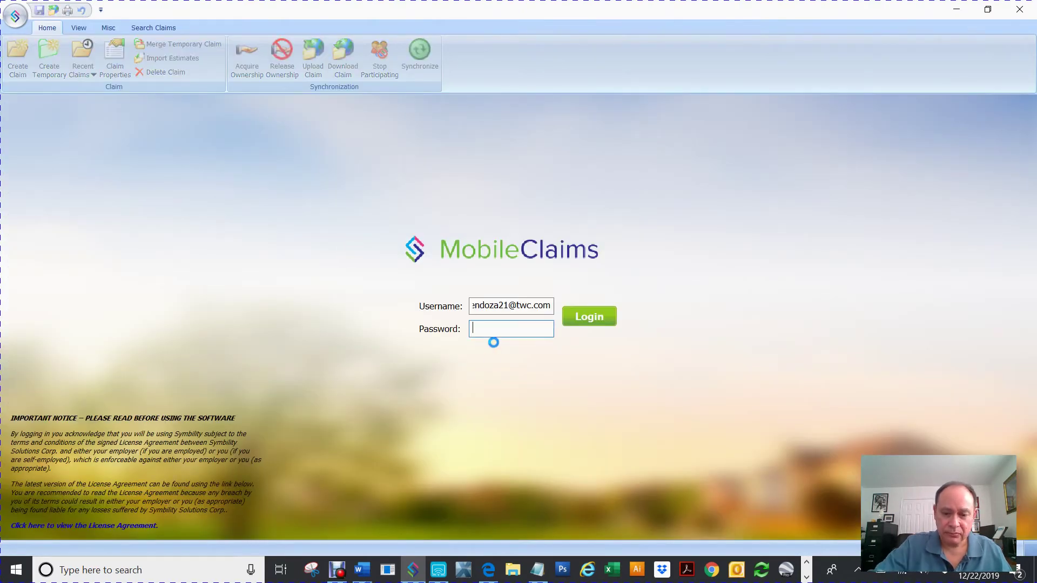
key(ctrl+v)
click(601, 319)
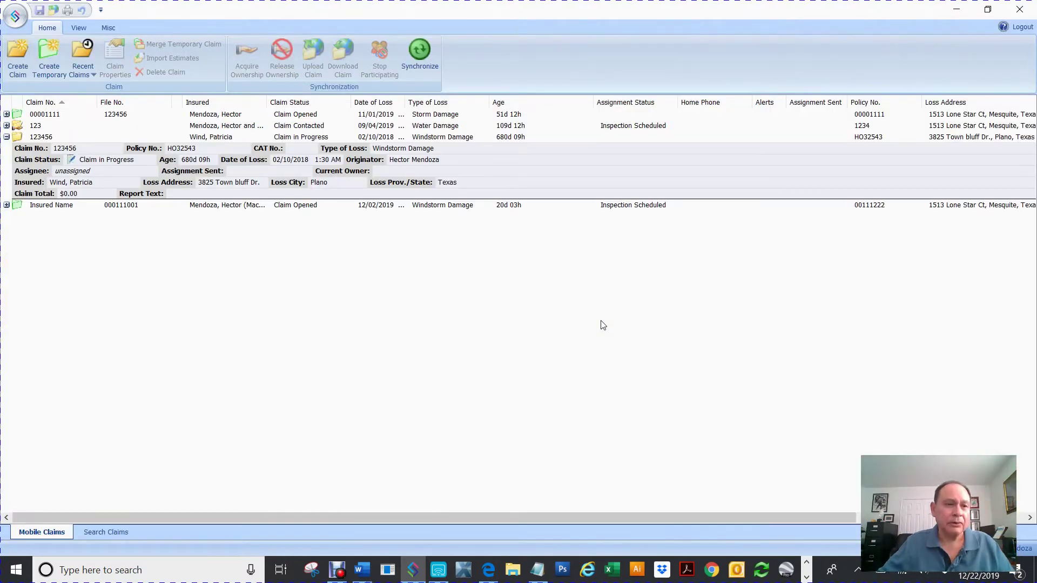
Step: Open water damage claim 123 and display its Roofplan diagram
double_click(18, 128)
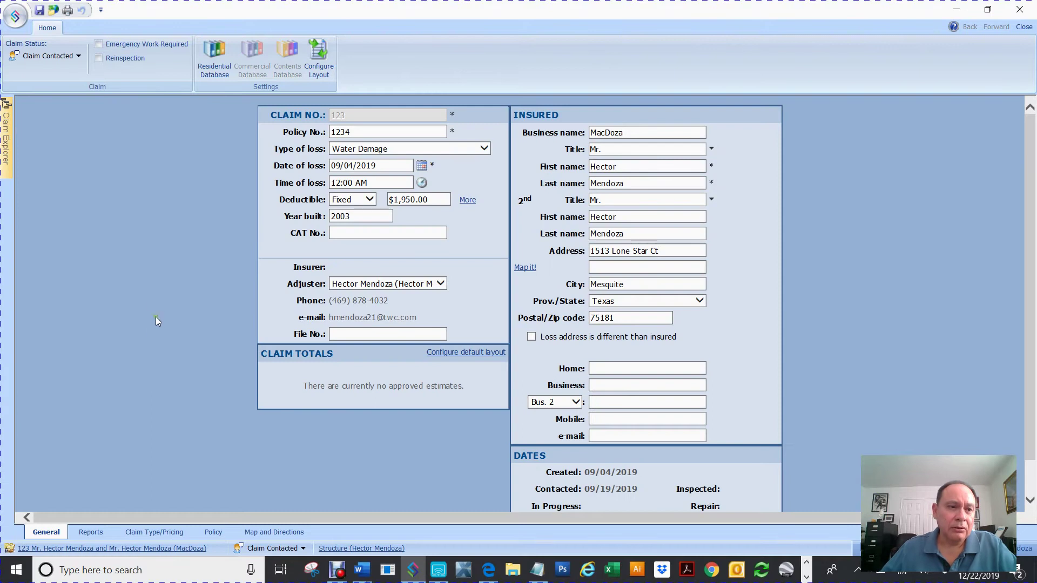
mouse_move(5, 106)
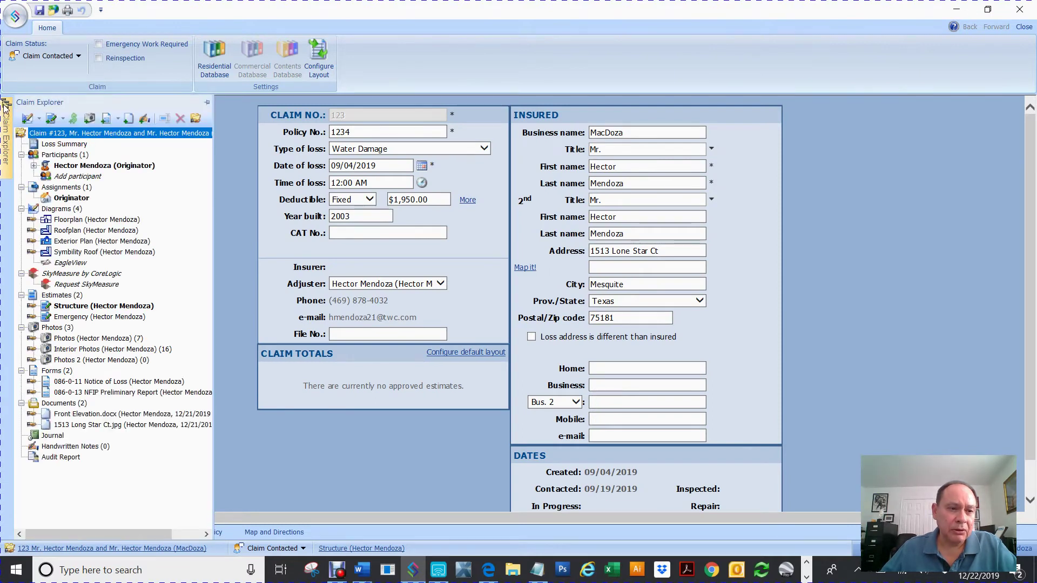
click(82, 230)
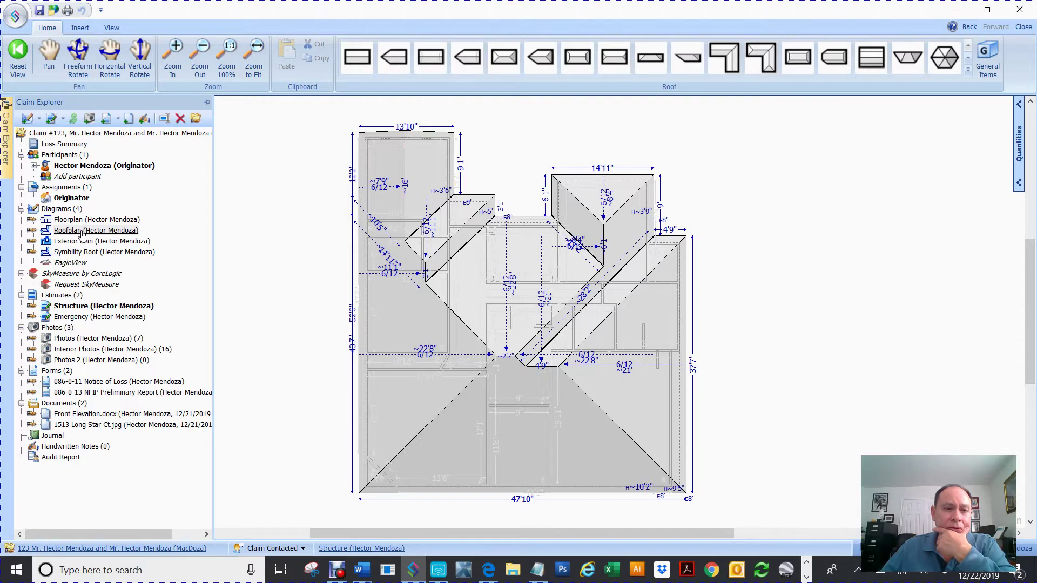
click(245, 188)
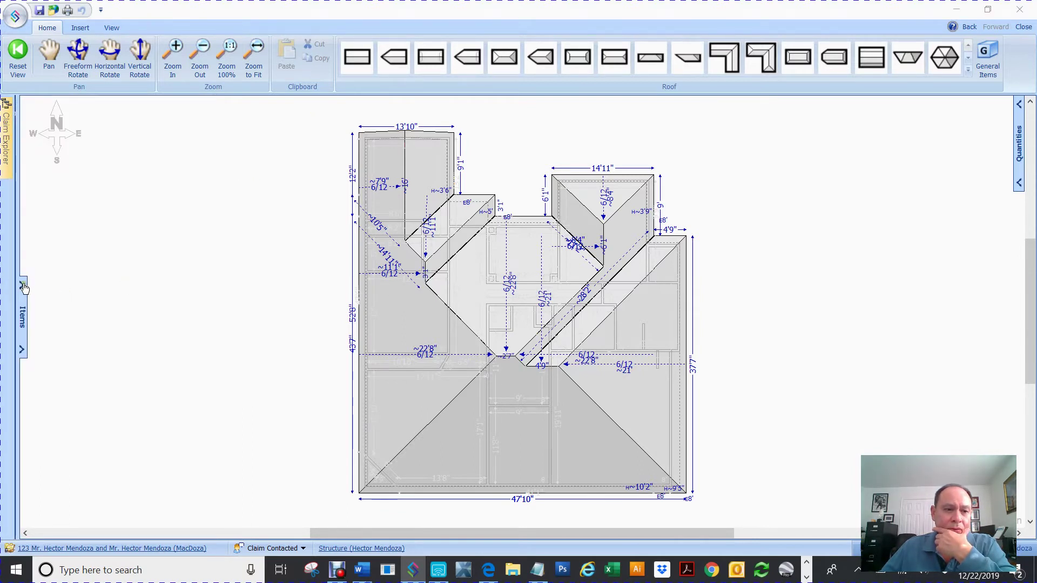
Step: Show the item database beside the roof plan and open the Shingles list of the RFG - Roofing category
click(22, 286)
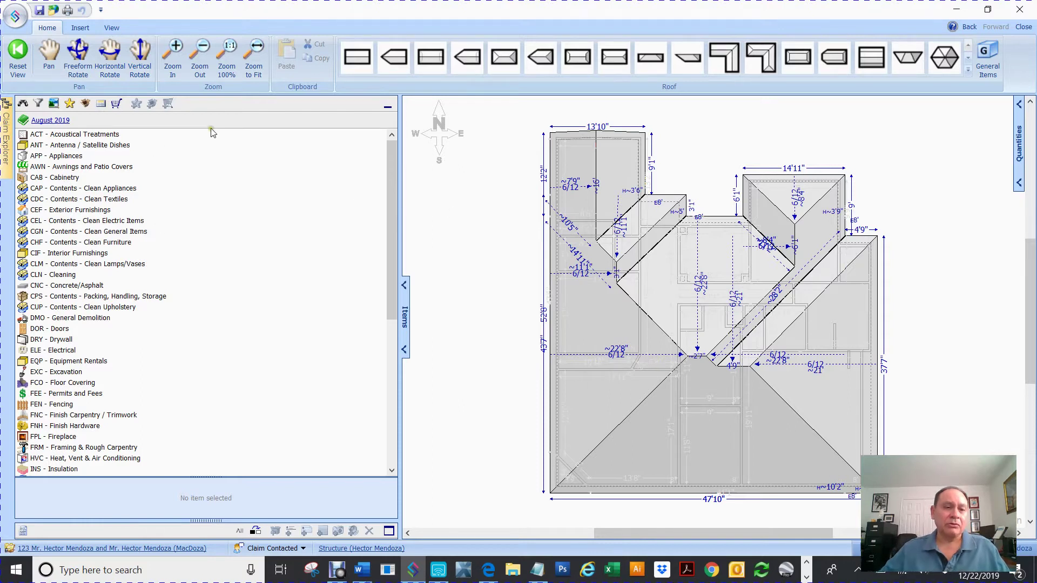
click(186, 220)
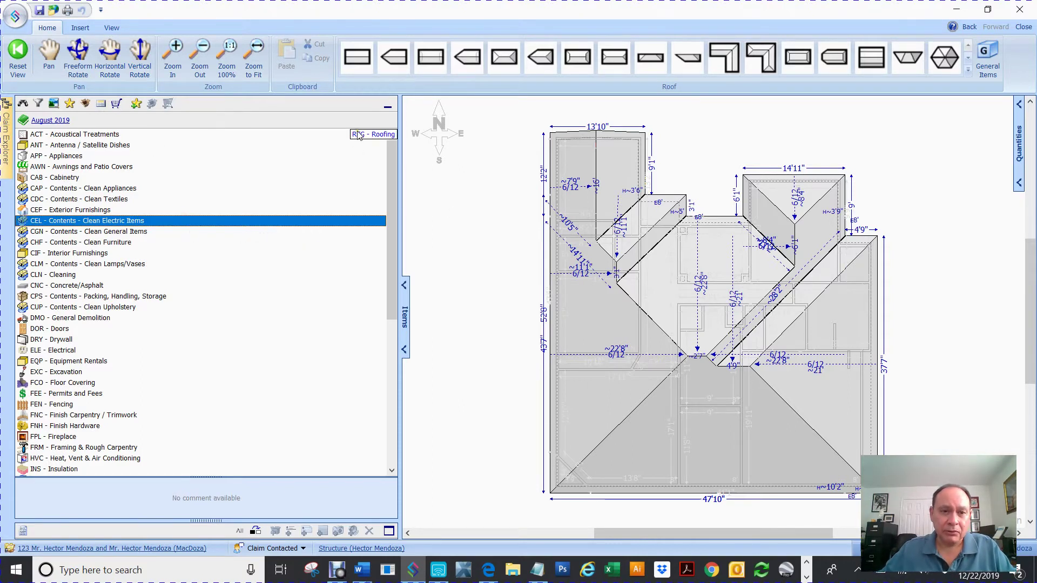
key(r)
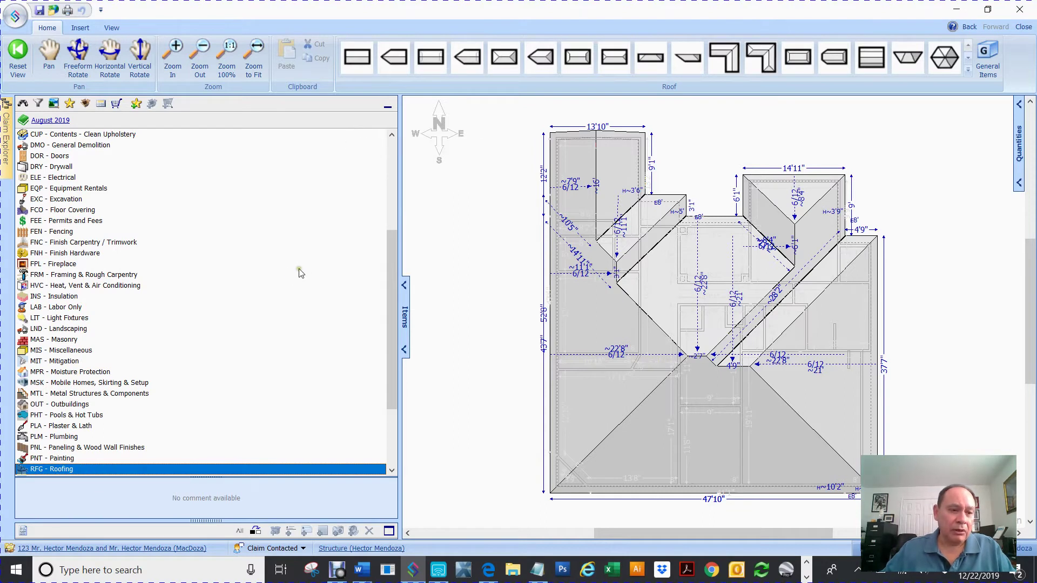
double_click(28, 468)
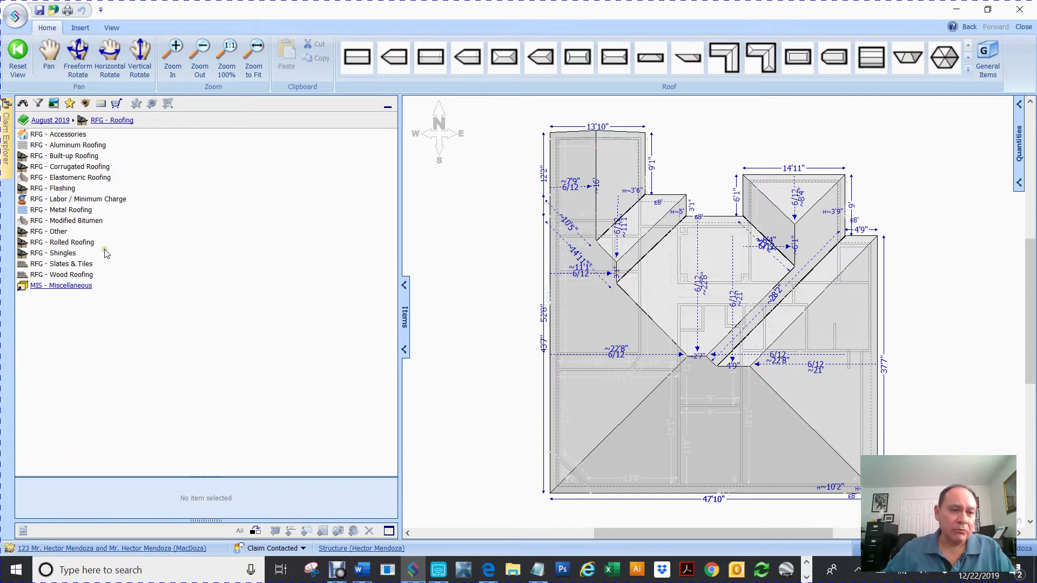
double_click(35, 254)
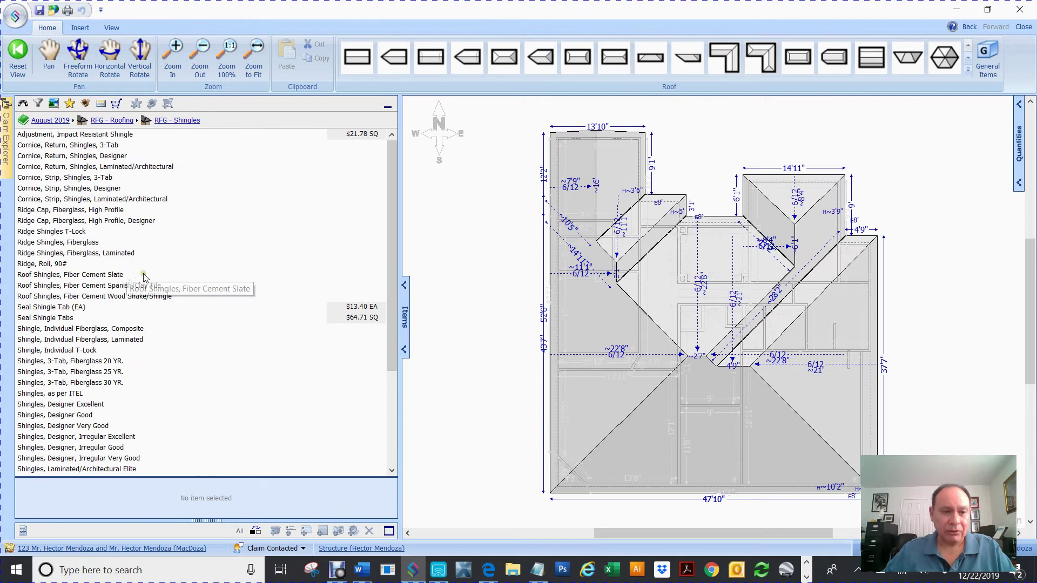
Step: Apply the Remove and Replace actions of Shingles, 3-Tab, Fiberglass 25 YR. to the whole roof plan
scroll(143, 279, down, 2)
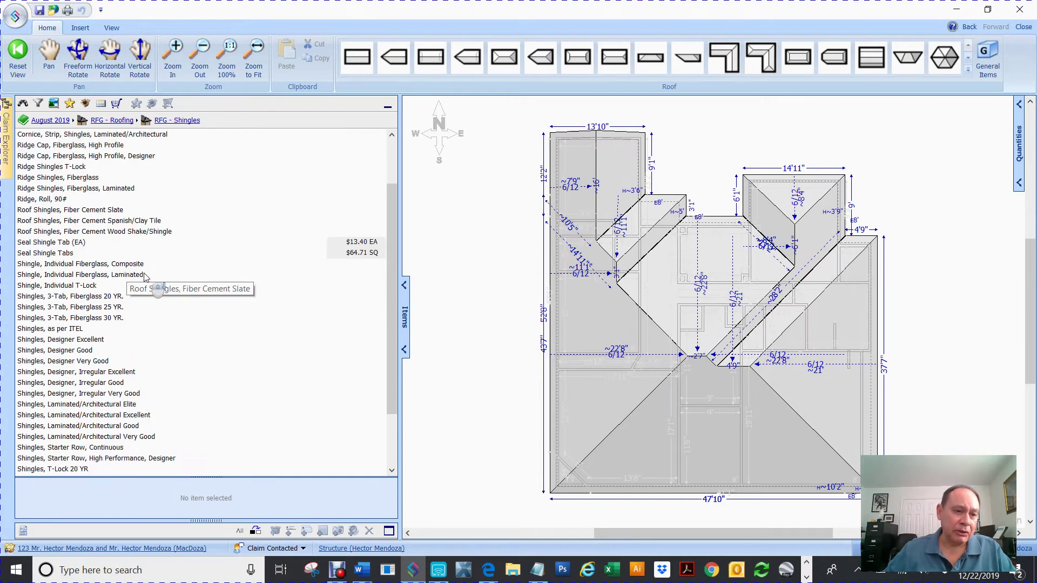
click(64, 308)
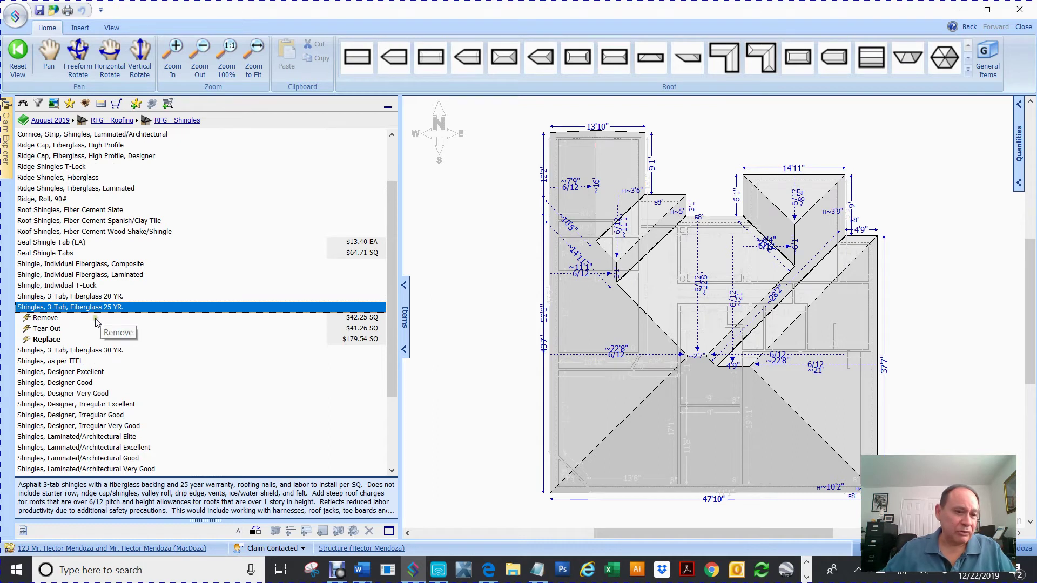
click(43, 318)
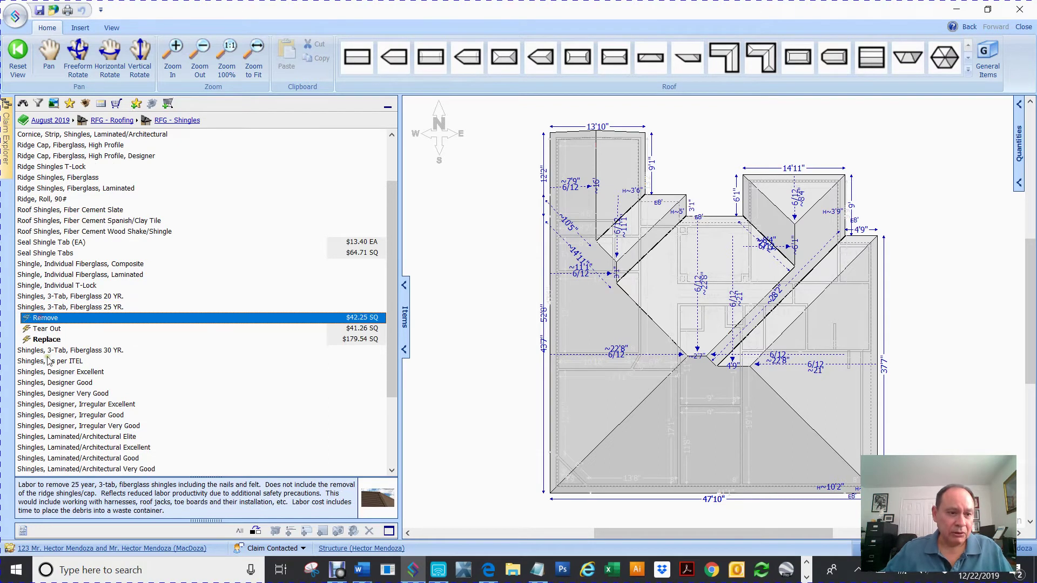
ctrl+click(26, 341)
drag(26, 341, 506, 160)
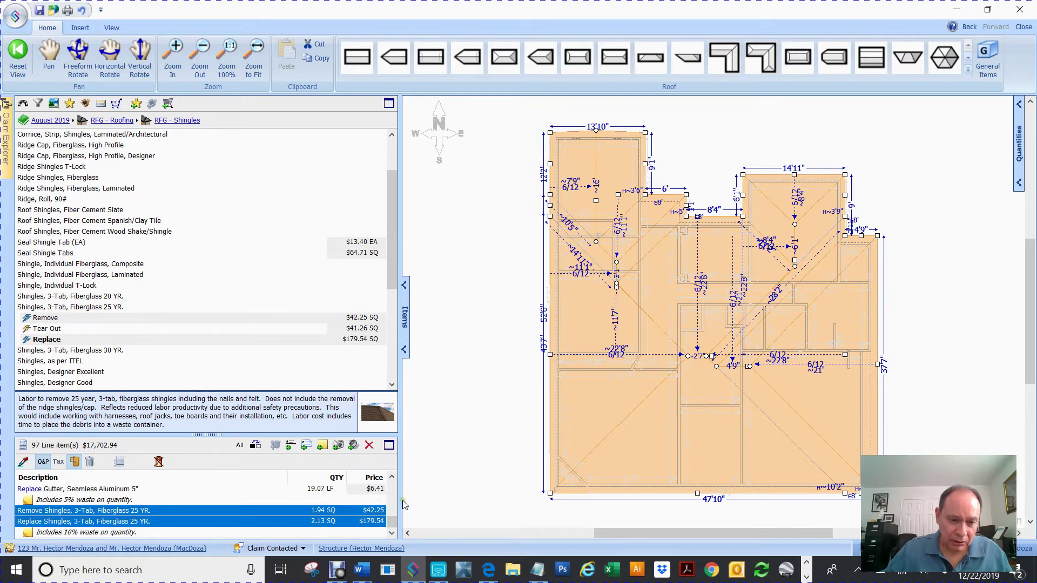
mouse_move(395, 528)
mouse_down()
mouse_move(396, 462)
mouse_move(396, 532)
mouse_up()
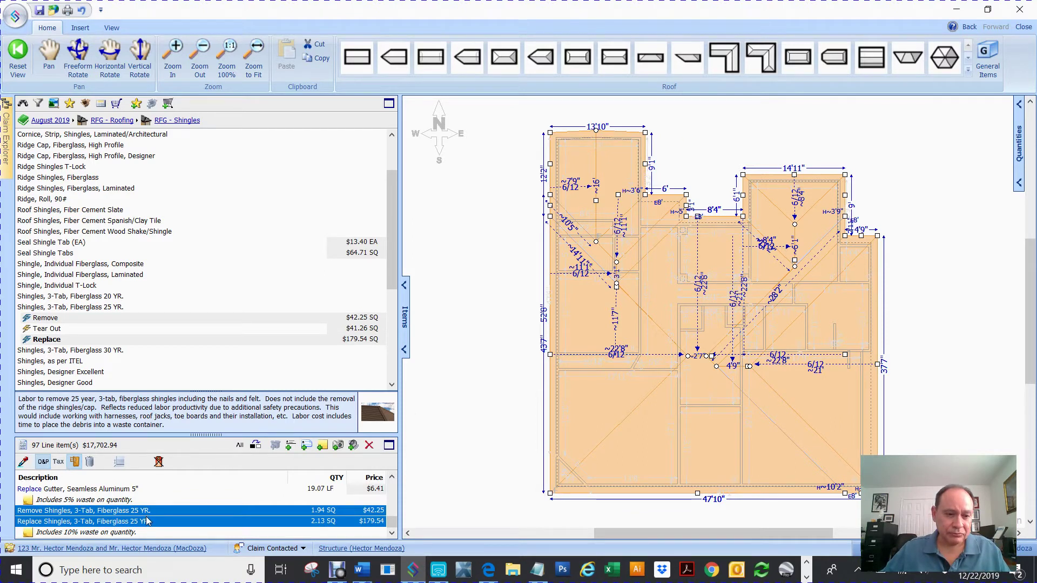
Step: Look through the full list of shingle items and the bid items in the linked MIS - Miscellaneous category
click(393, 256)
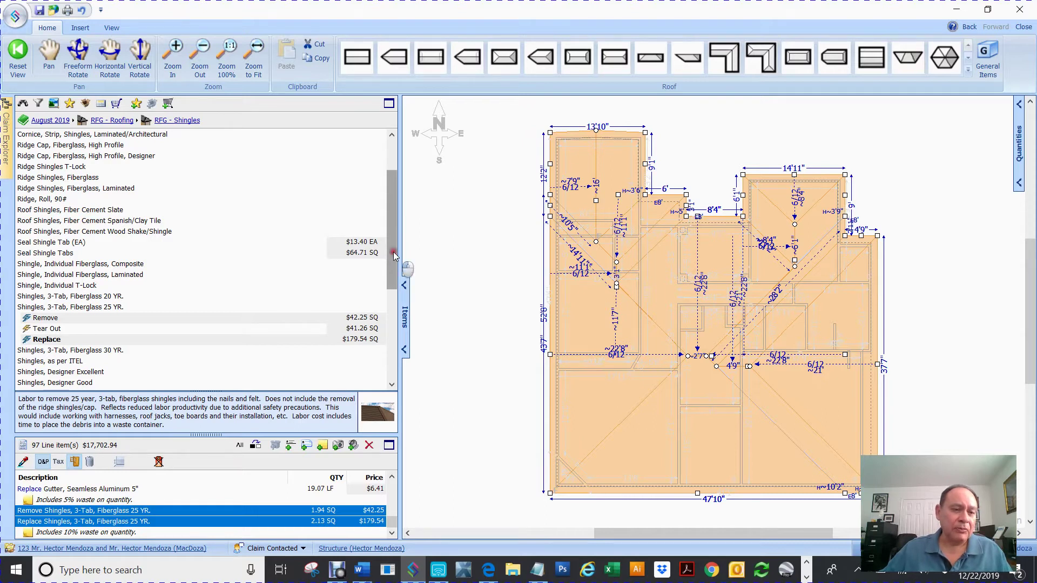
drag(393, 256, 397, 346)
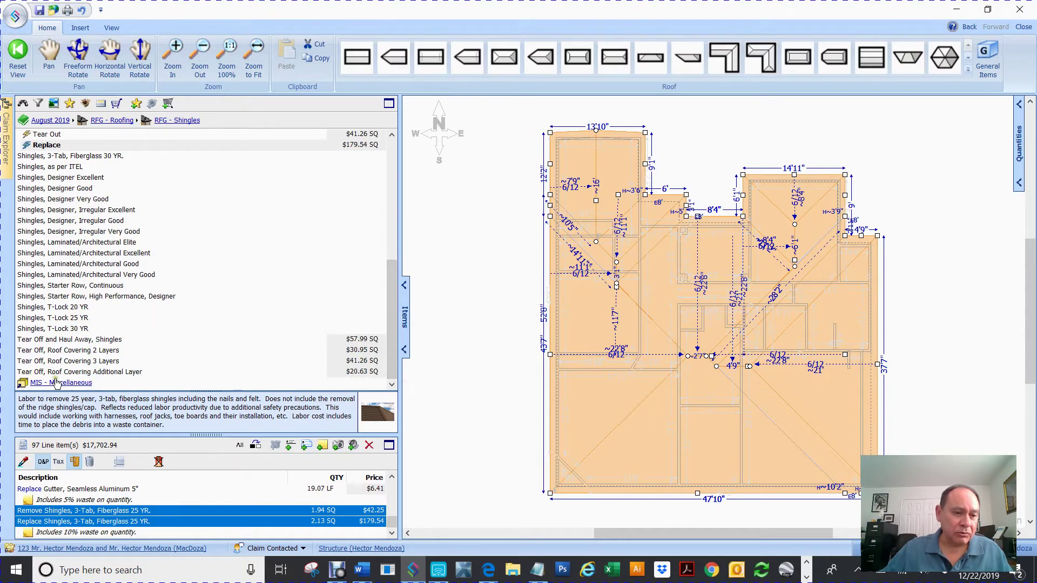
scroll(162, 346, up, 8)
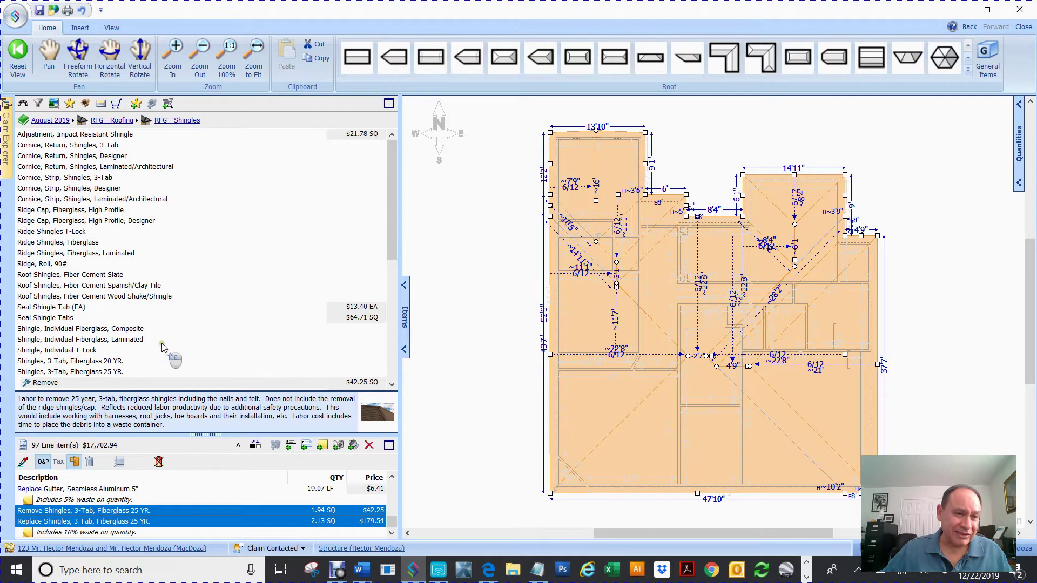
scroll(162, 347, down, 8)
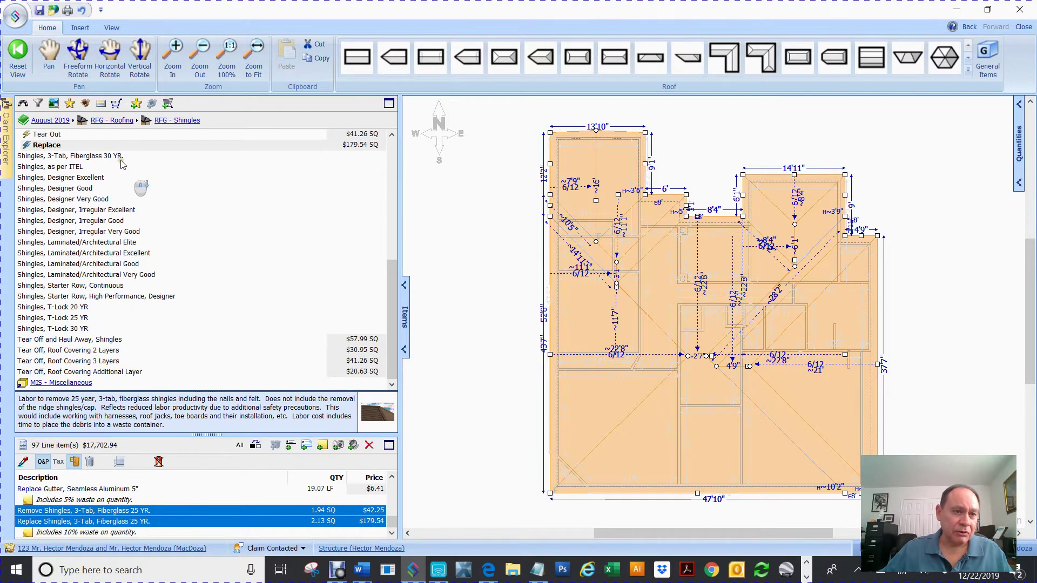
click(108, 120)
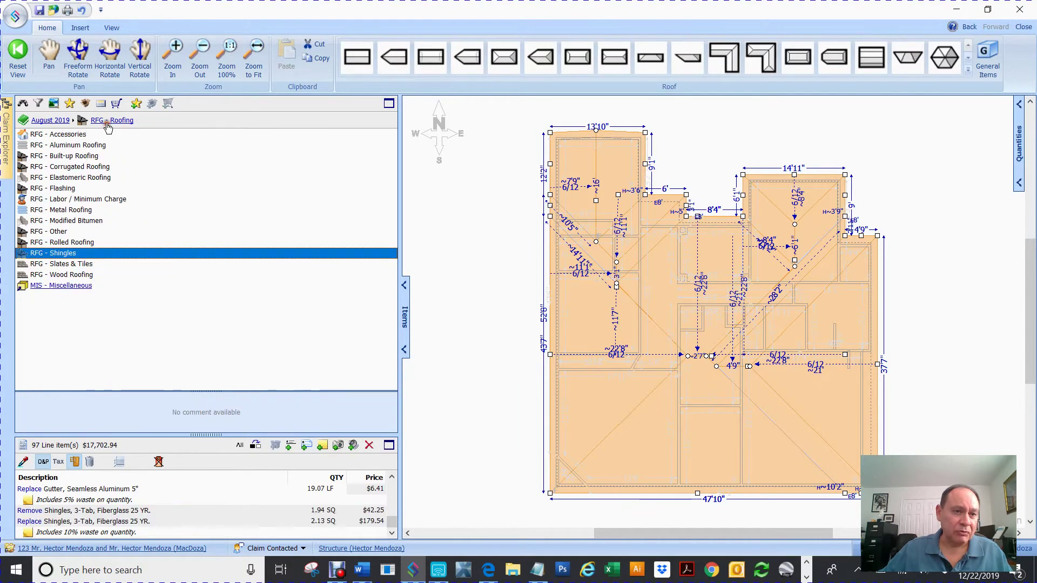
click(60, 286)
scroll(116, 264, down, 5)
scroll(132, 275, up, 6)
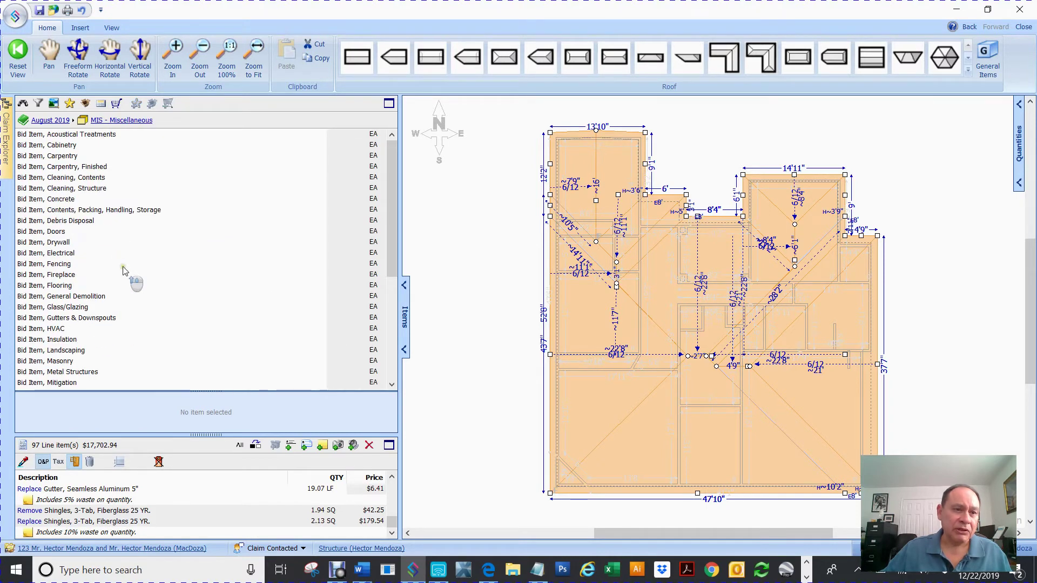
Step: Return to the top level of the August 2019 item database and find the RFG - Roofing category
click(49, 121)
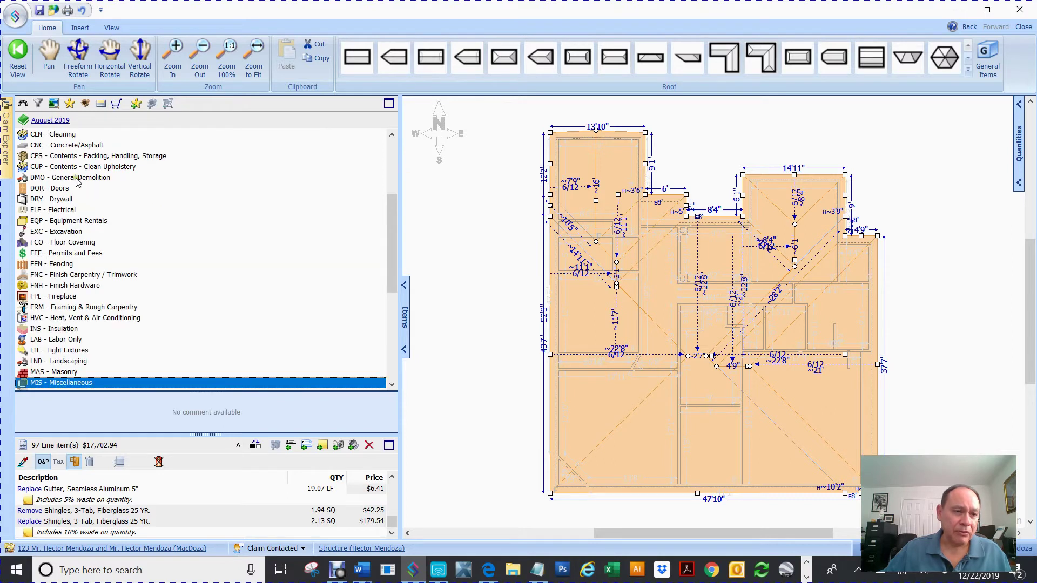
click(205, 244)
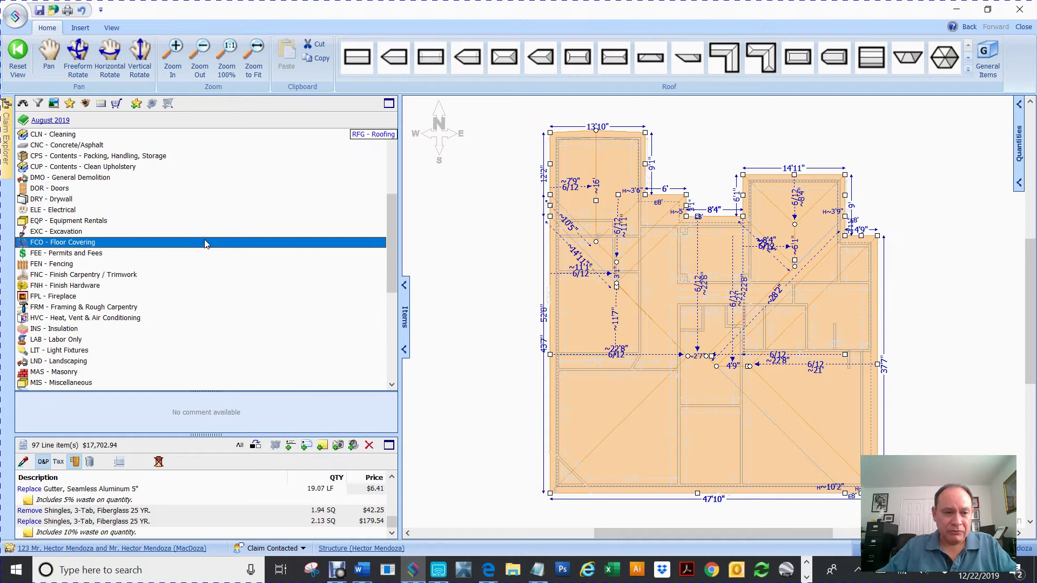
click(276, 225)
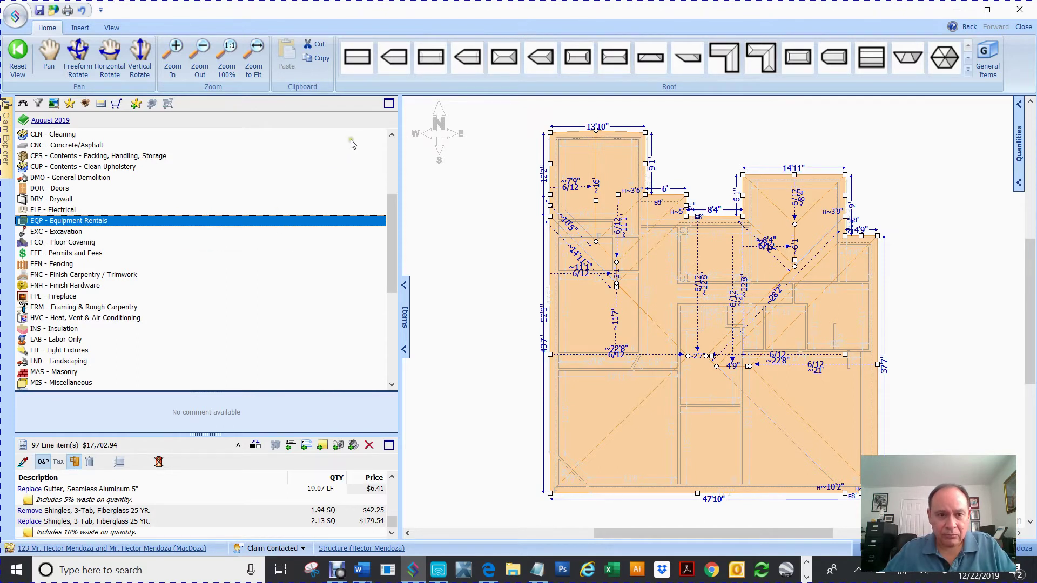
click(348, 179)
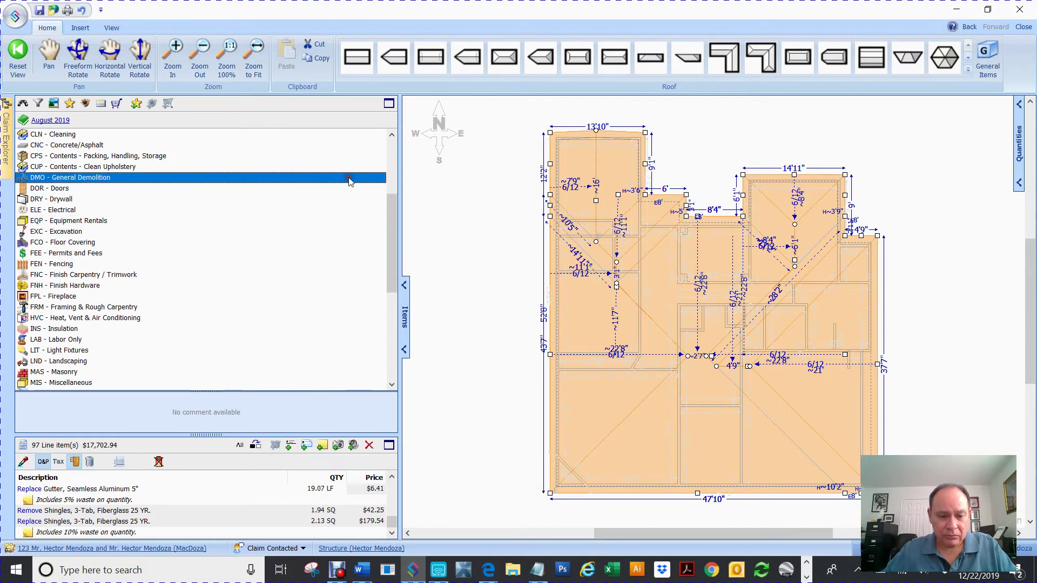
click(364, 140)
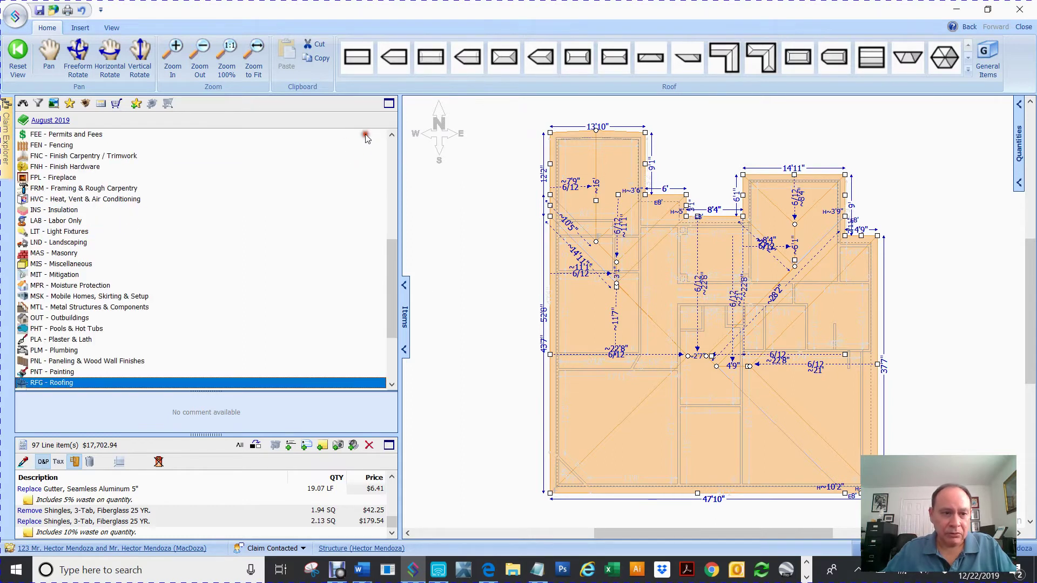
Step: Open the Roofing category's Accessories list and apply the Replace action of Felt, 15LB to the whole roof plan
double_click(20, 384)
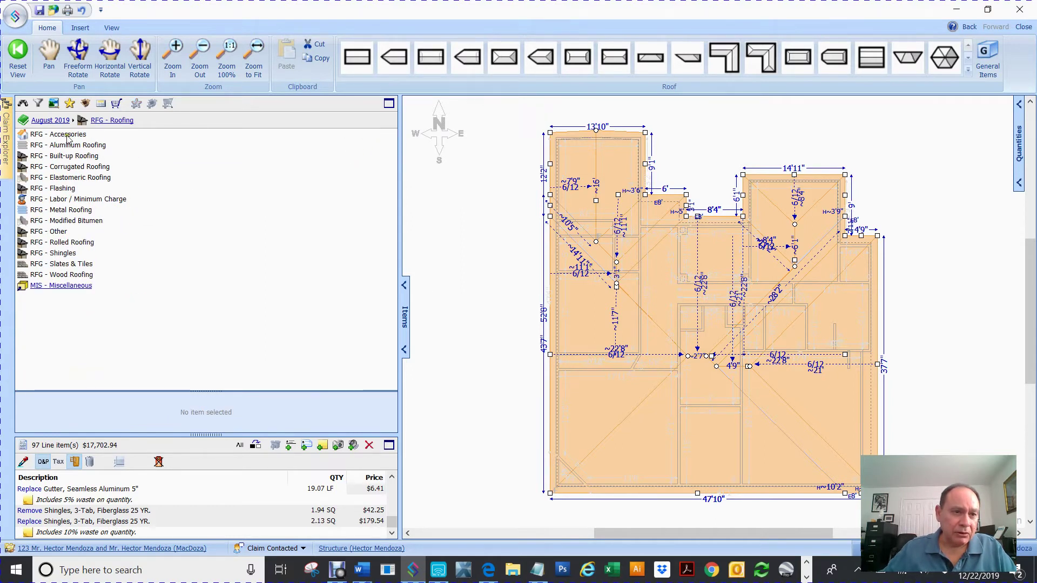
double_click(28, 139)
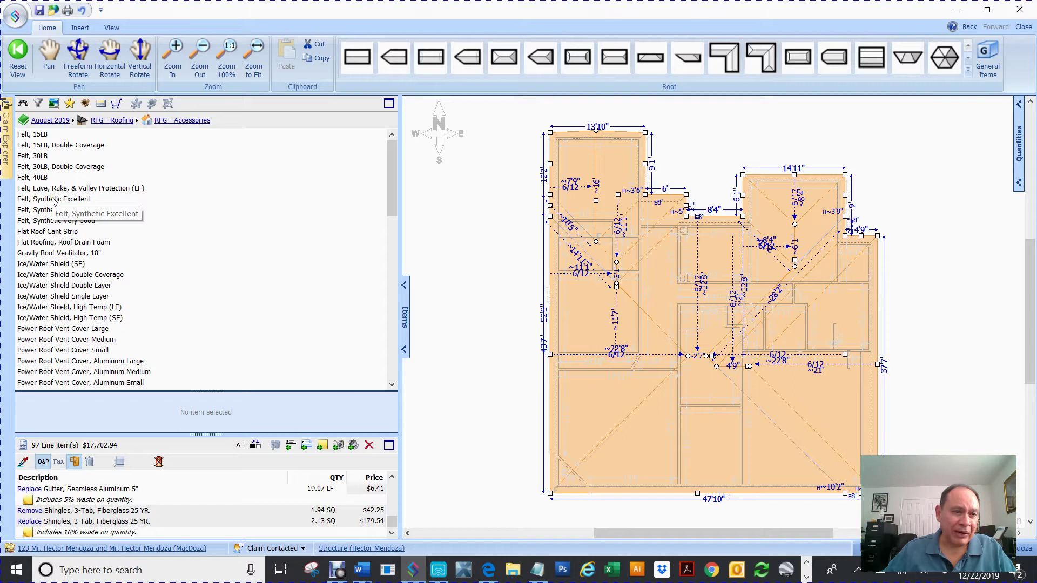
click(33, 134)
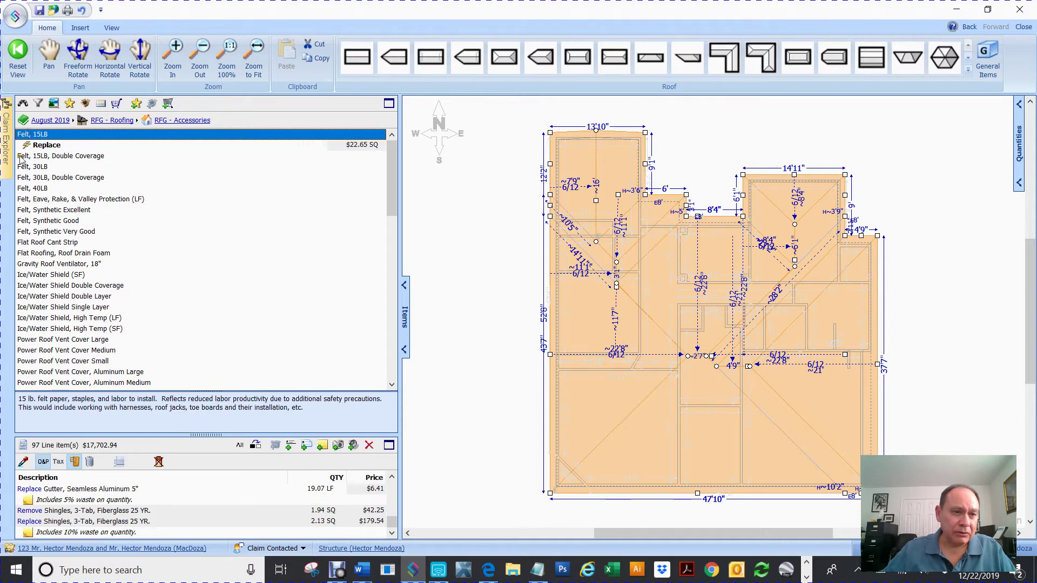
drag(32, 145, 496, 232)
Step: Apply the Replace action of Ridge Vent, Tile Roof to all ridges of the roof plan
scroll(126, 264, down, 2)
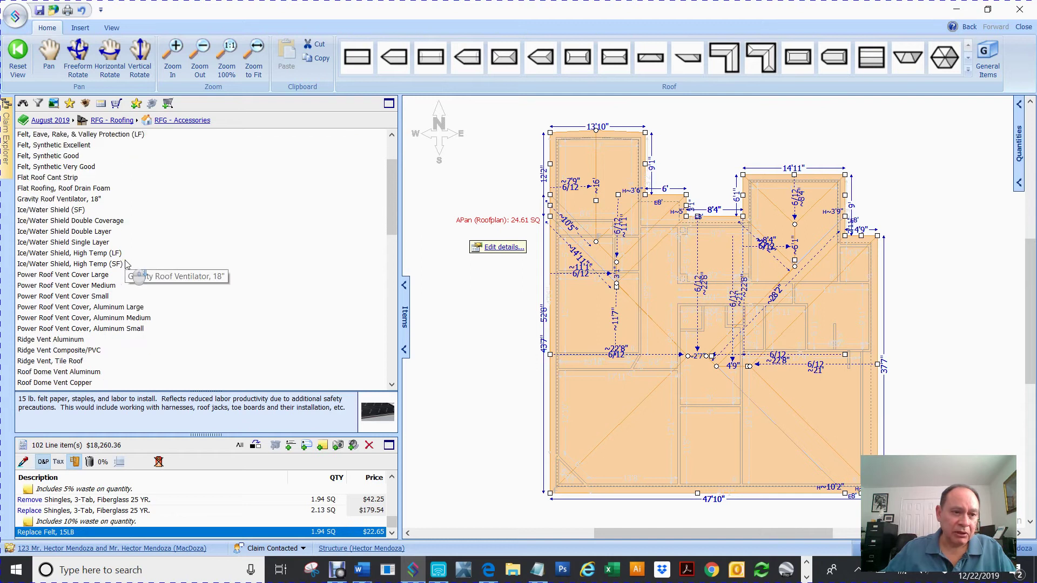
scroll(126, 264, down, 4)
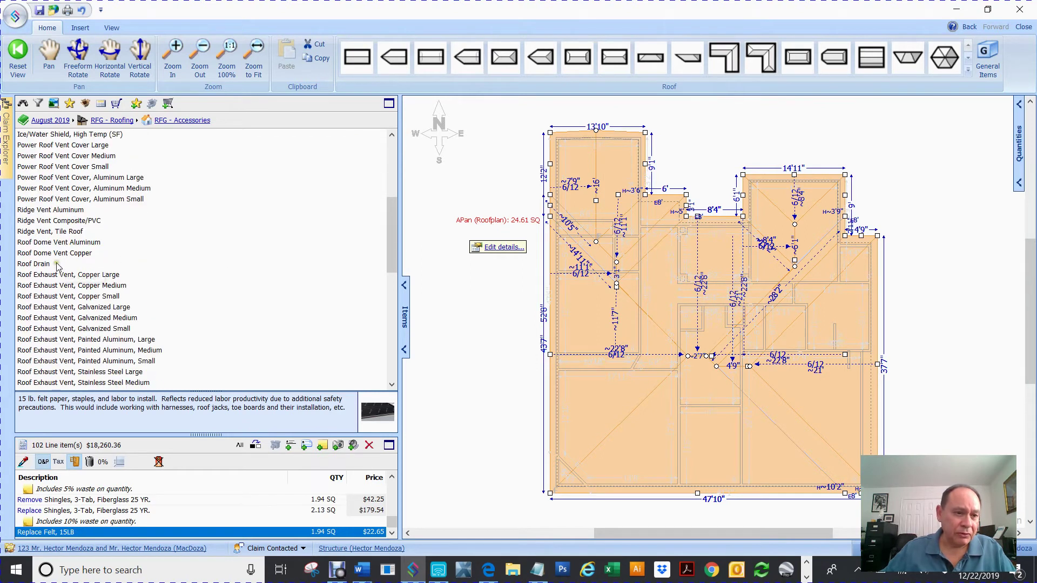
double_click(29, 232)
click(30, 243)
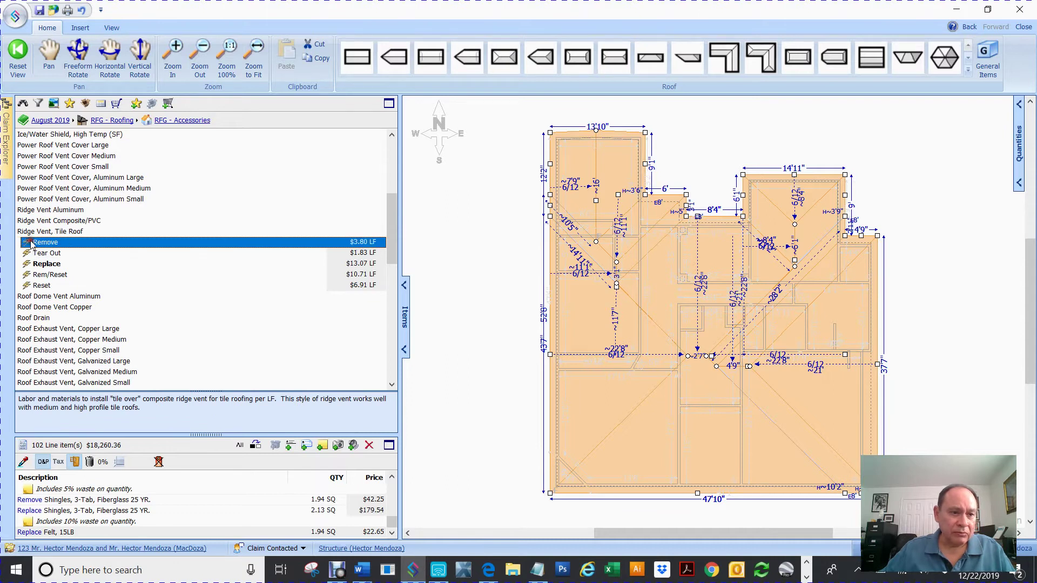
click(31, 265)
mouse_move(27, 265)
mouse_down()
mouse_move(537, 288)
mouse_move(494, 283)
mouse_move(468, 202)
mouse_up()
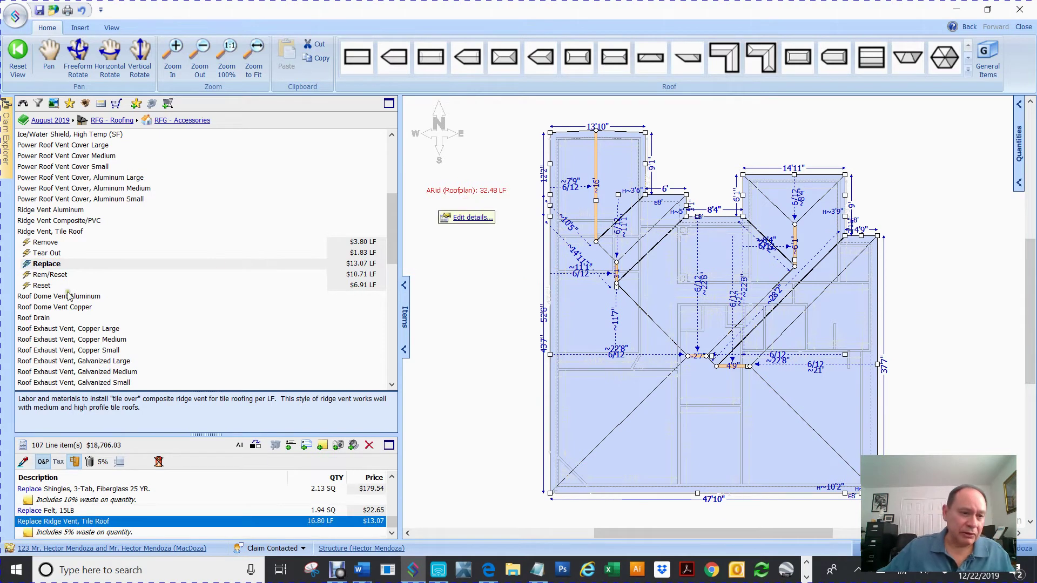
Step: Look through the remaining roof vents, scuppers and snow guards in the Roofing Accessories list
scroll(60, 316, down, 7)
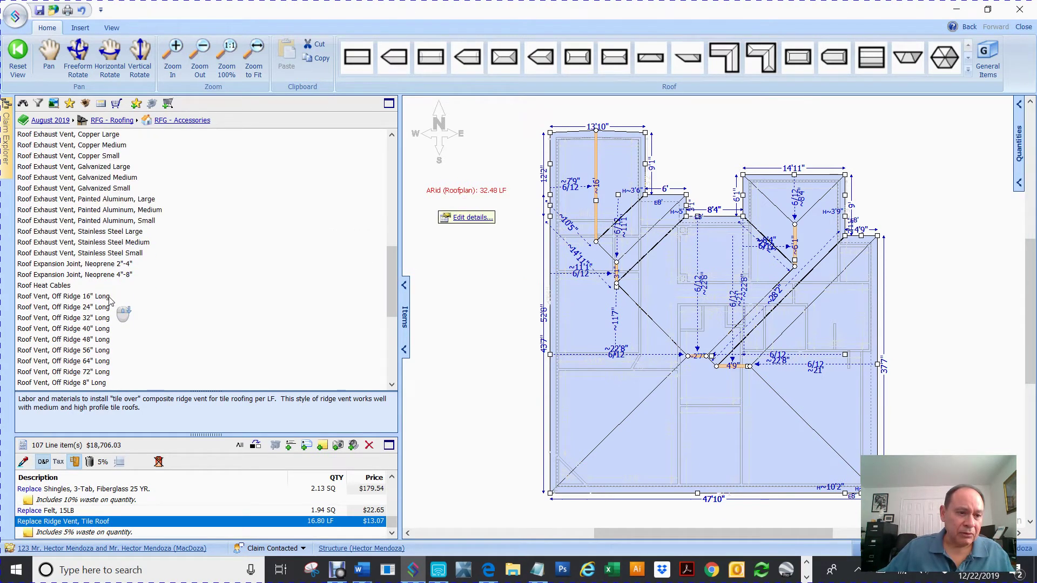
scroll(30, 289, down, 4)
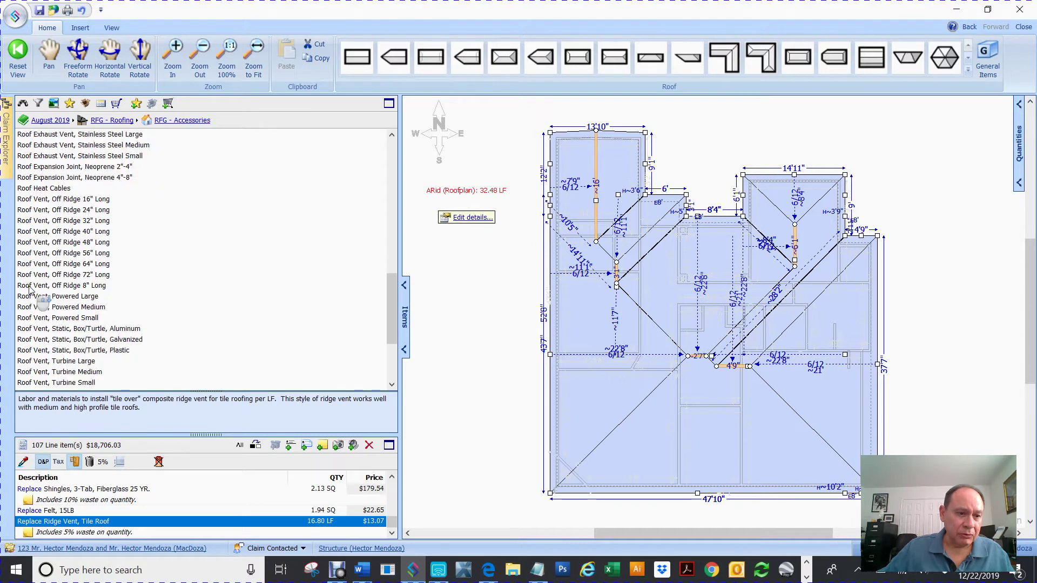
scroll(30, 288, down, 2)
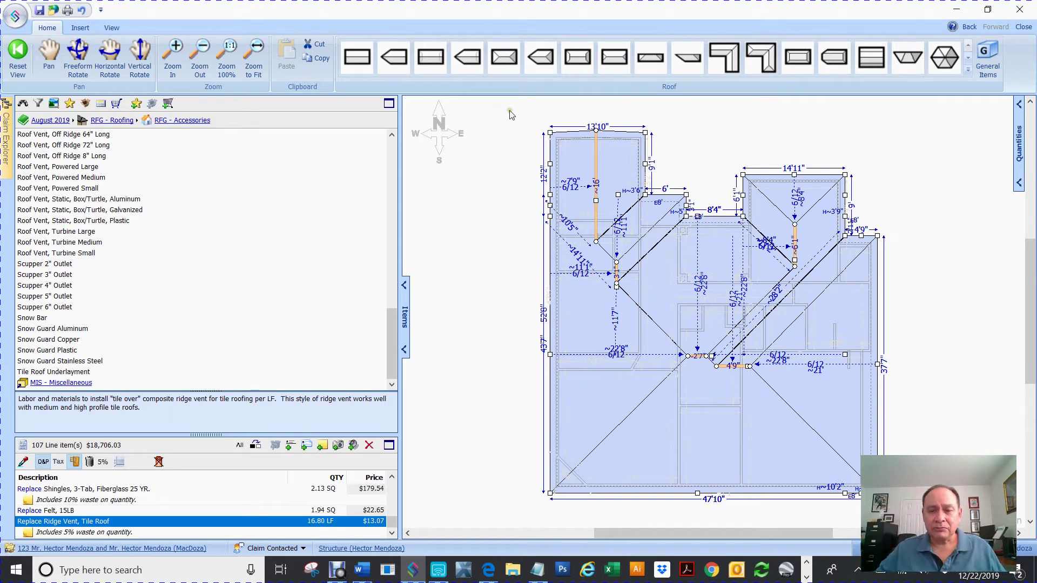
Step: Close the claim without saving its changes and reopen its Roofplan diagram
click(1024, 27)
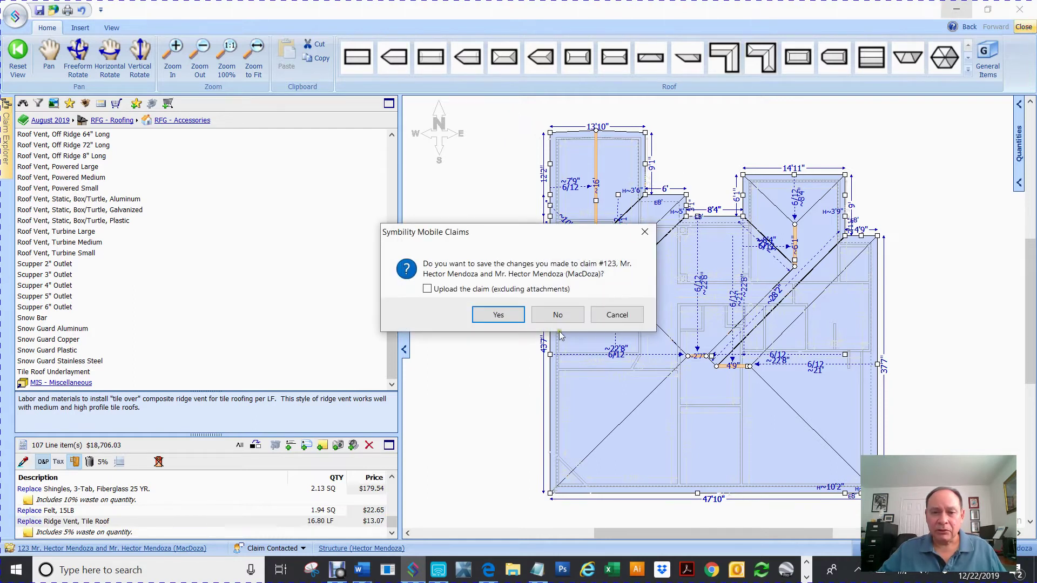
click(557, 316)
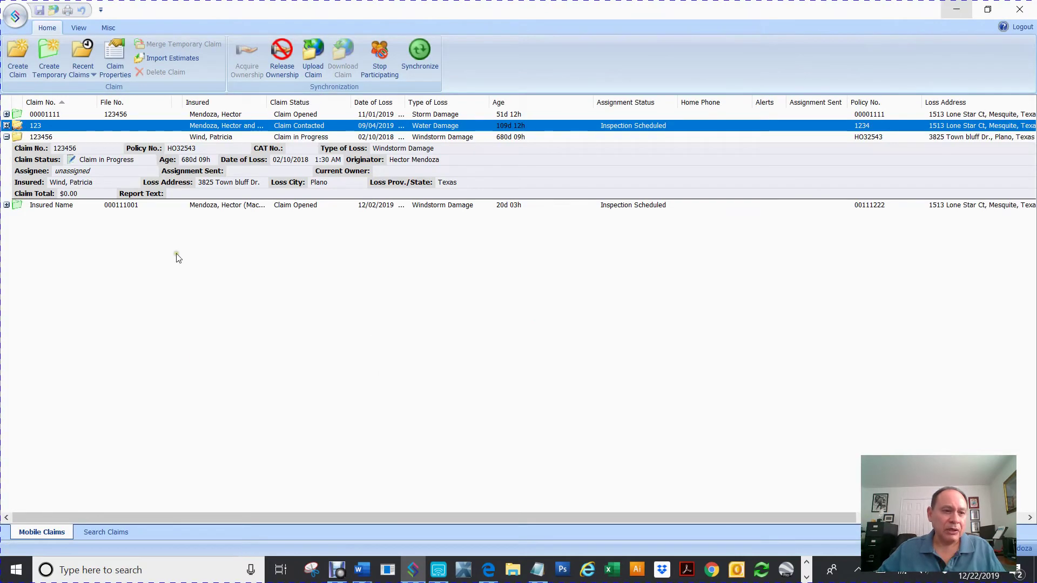
double_click(16, 126)
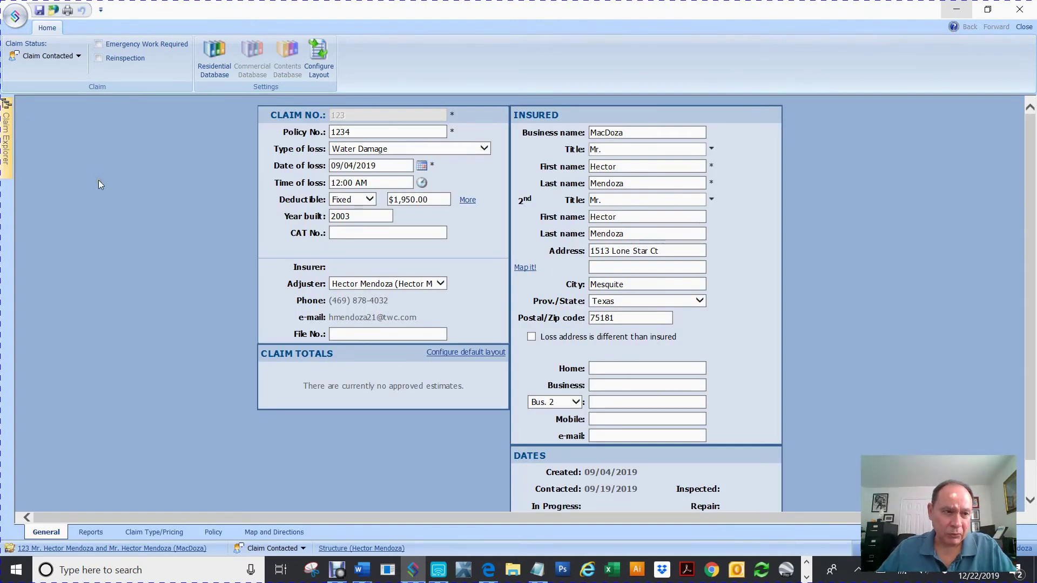
click(5, 133)
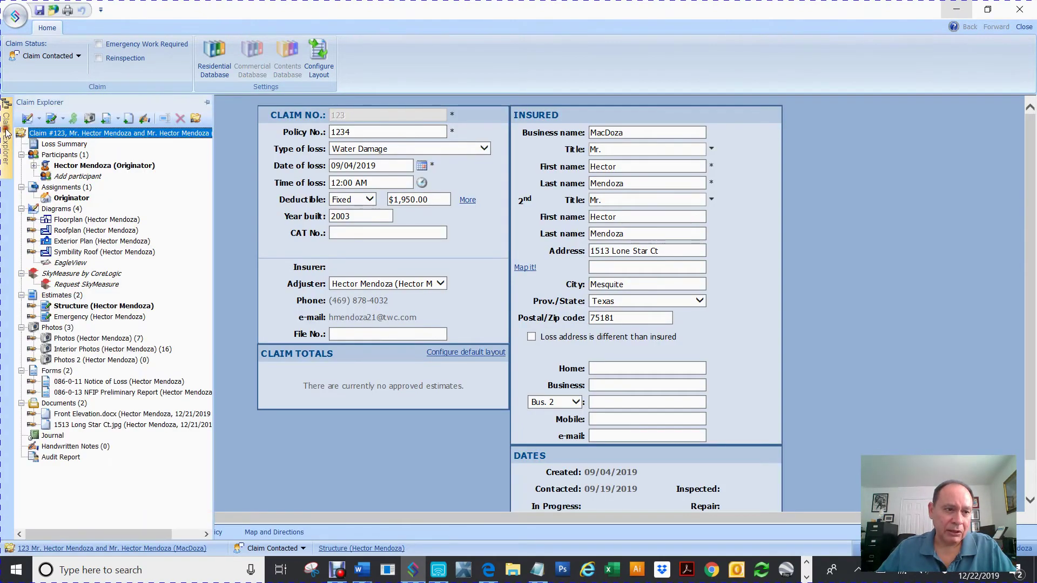
double_click(70, 231)
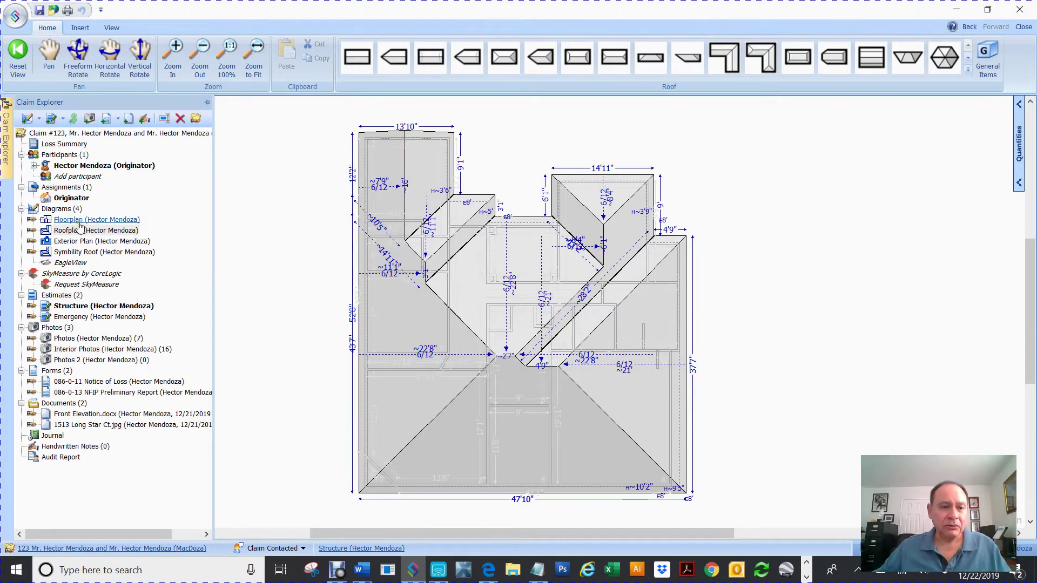
Step: Select the whole roof plan and review the complete list of line items attached to it
mouse_move(328, 113)
mouse_down()
mouse_move(694, 481)
mouse_move(737, 503)
mouse_up()
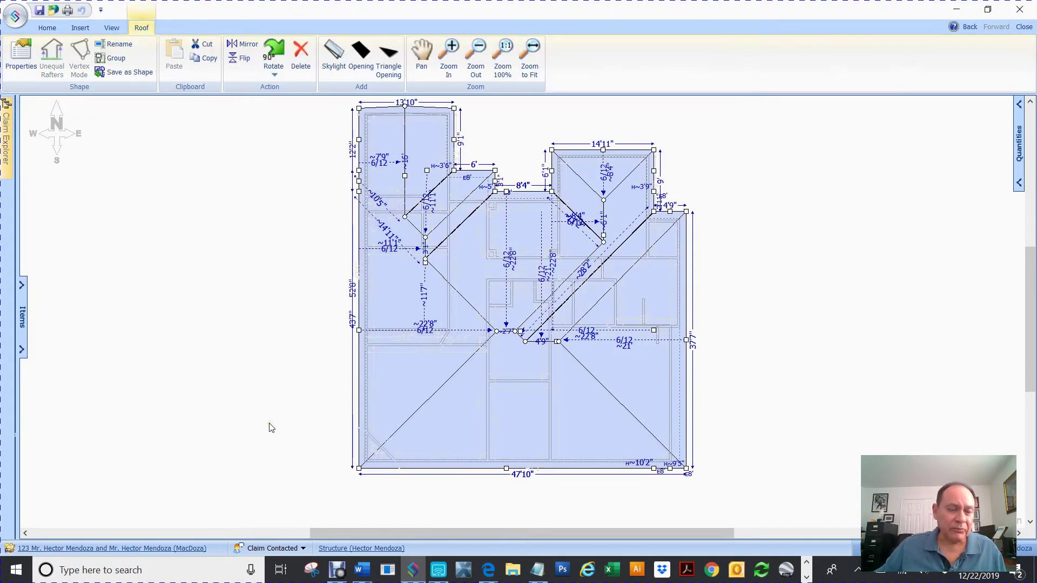
click(22, 289)
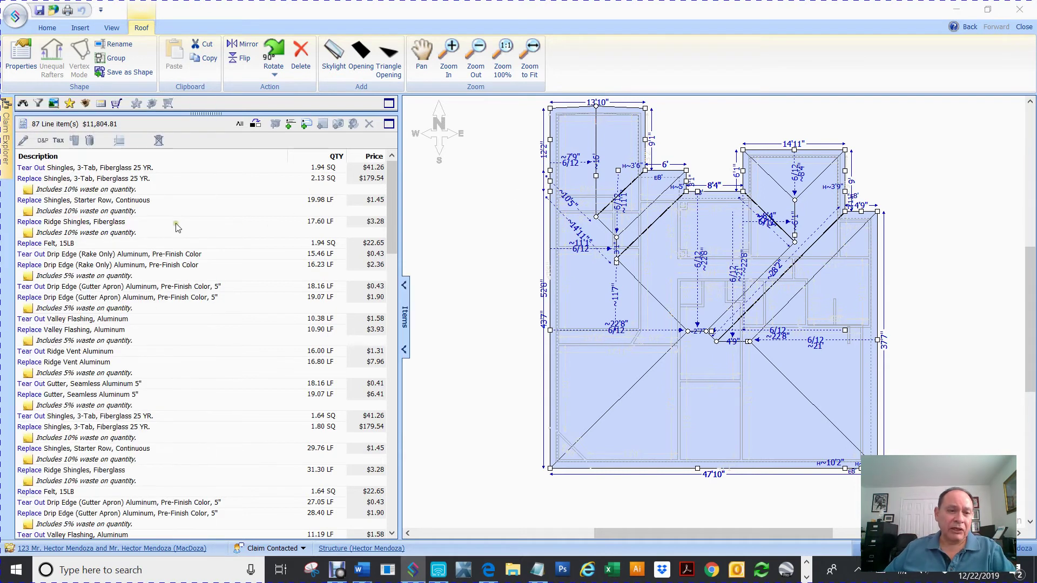
scroll(174, 227, down, 13)
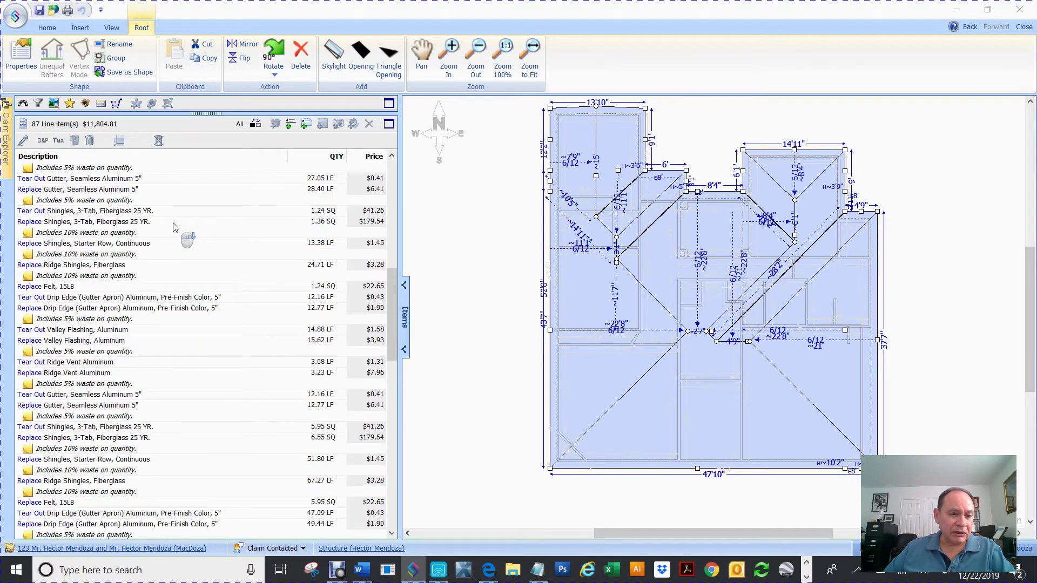
scroll(175, 226, down, 12)
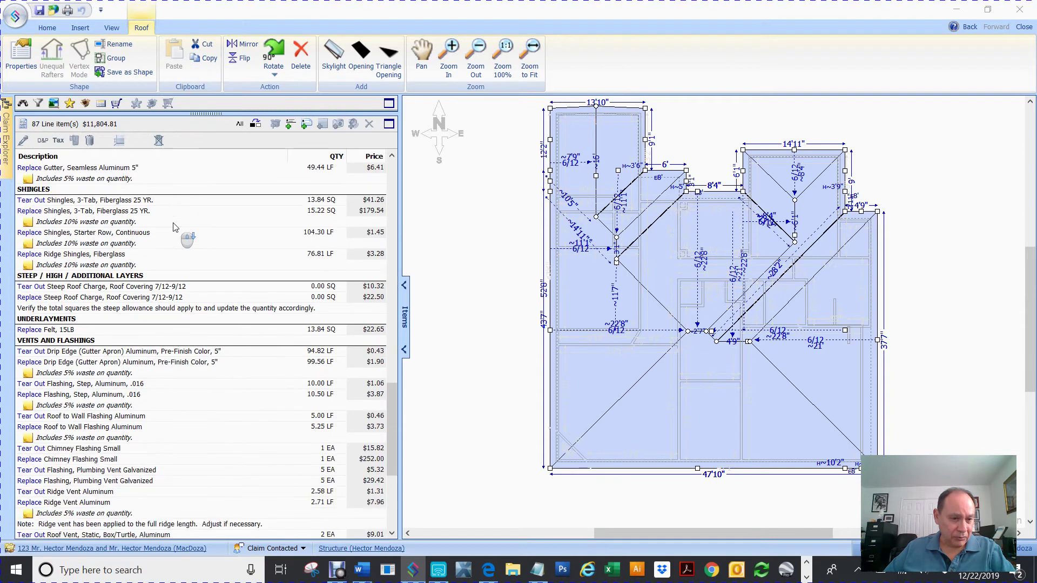
scroll(174, 227, down, 6)
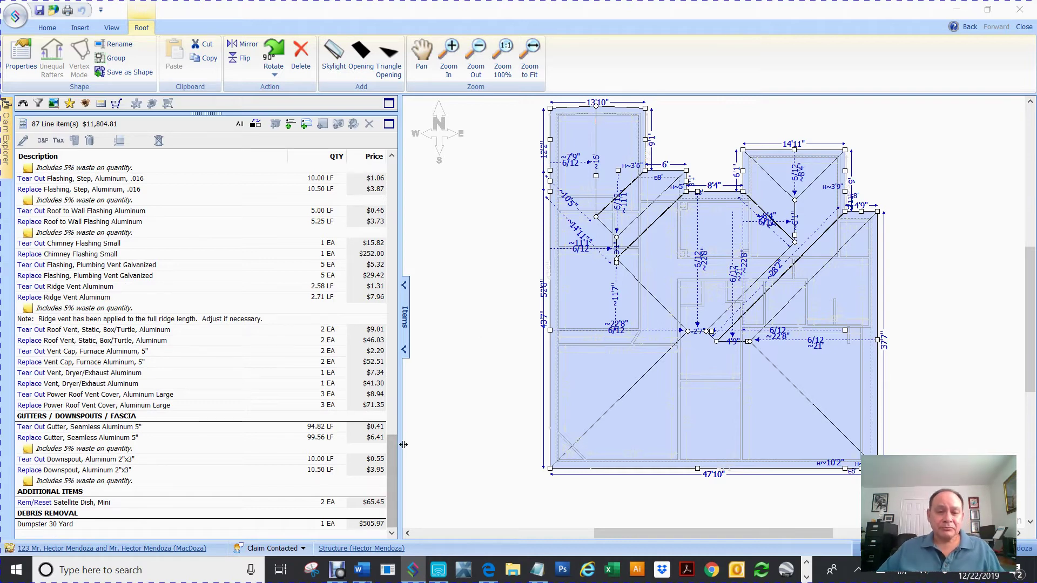
drag(391, 465, 396, 175)
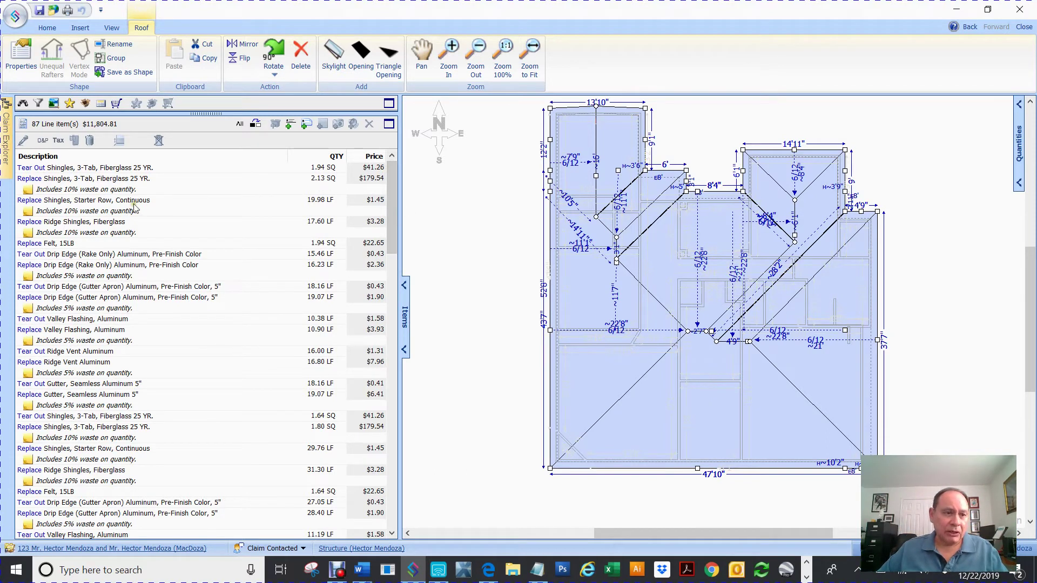
Step: Select all of the roof's line items and add them to the favorites
click(50, 168)
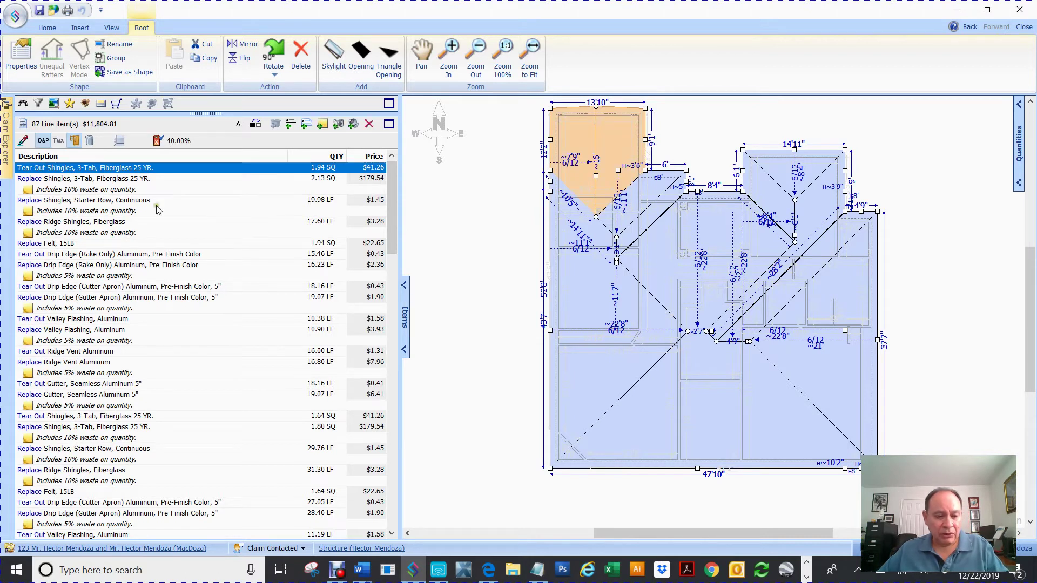
key(ctrl+a)
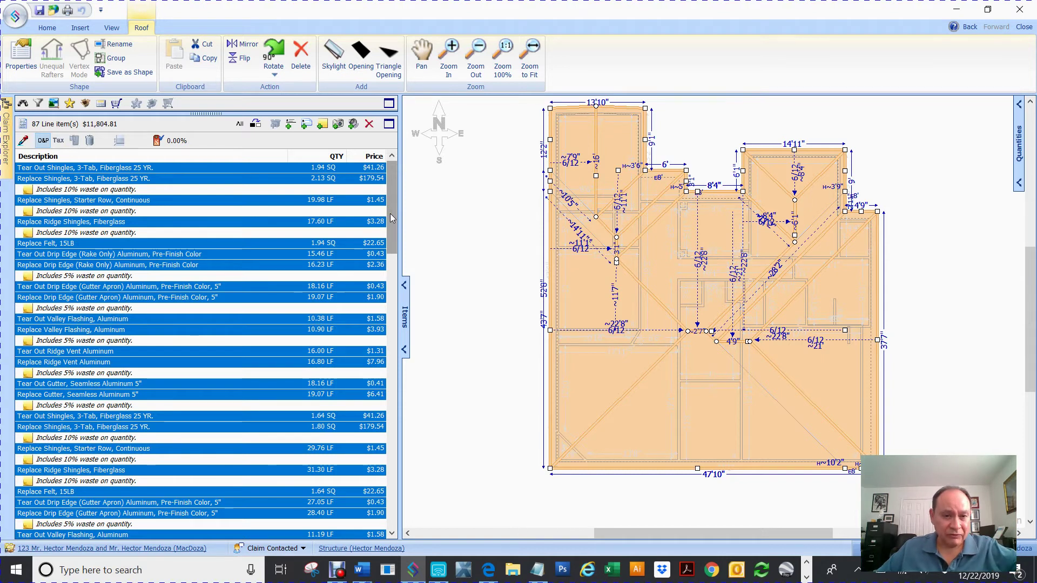
scroll(363, 340, down, 10)
scroll(362, 341, down, 5)
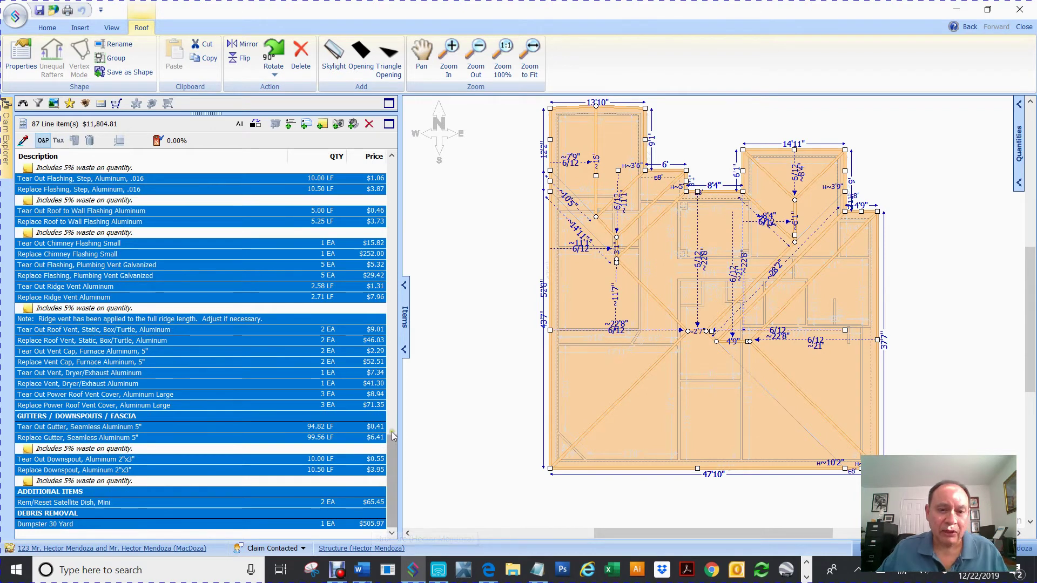
drag(393, 436, 401, 176)
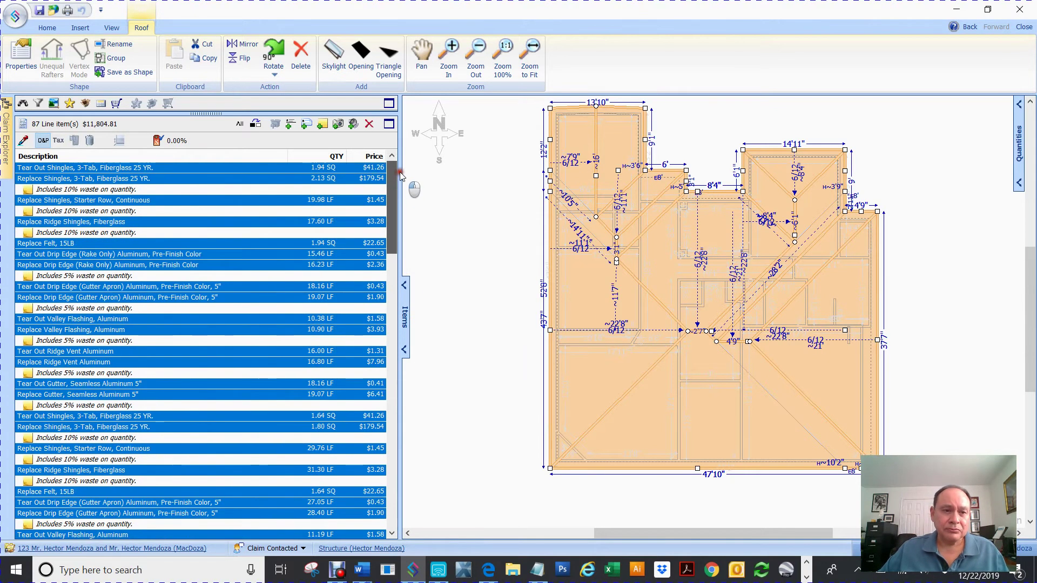
right_click(185, 174)
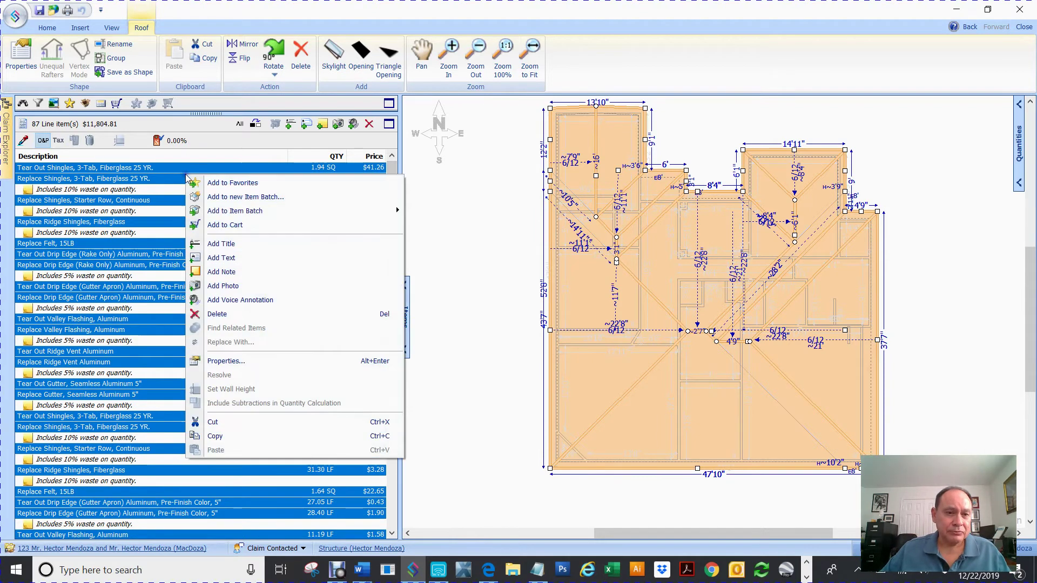
click(243, 184)
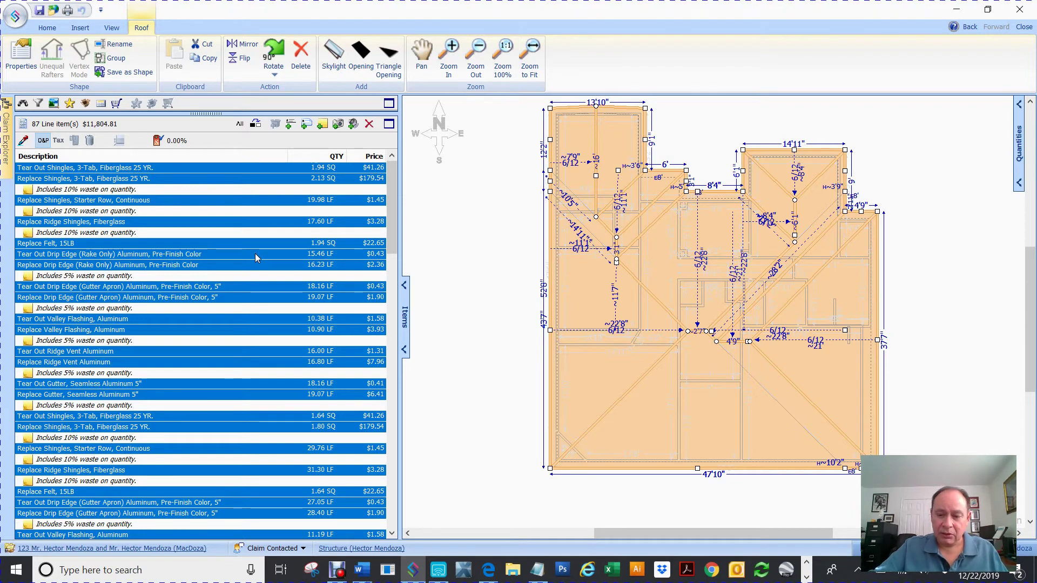
Step: Delete all selected line items from the roof and check the whole roof for attached items
key(Delete)
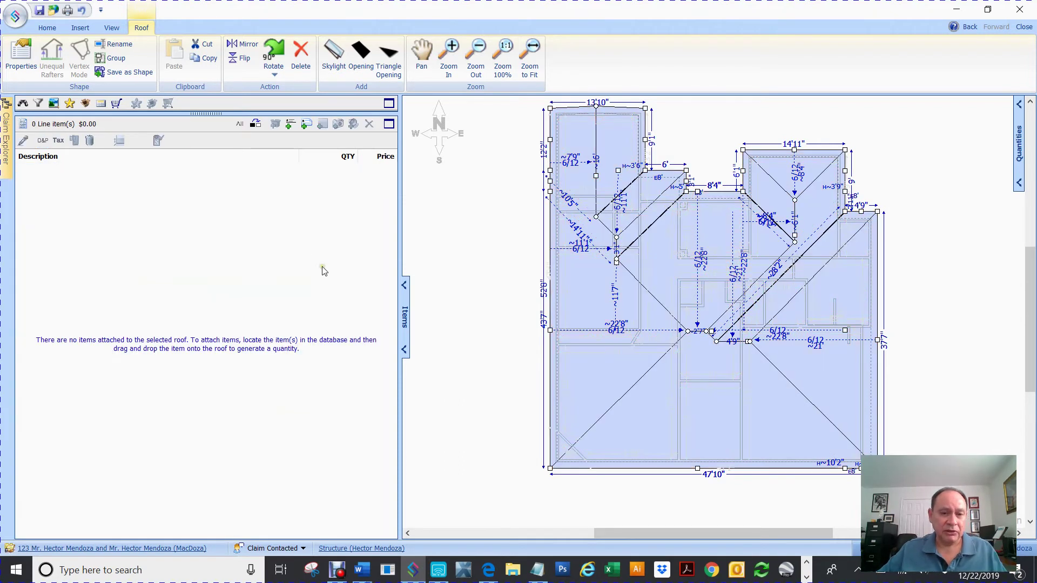
click(462, 258)
drag(498, 485, 909, 96)
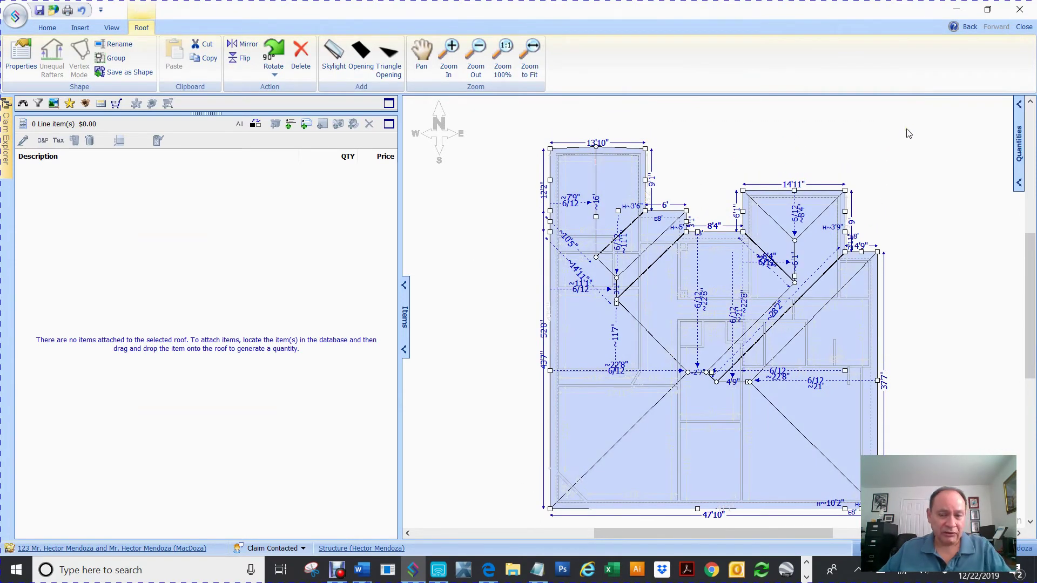
click(486, 206)
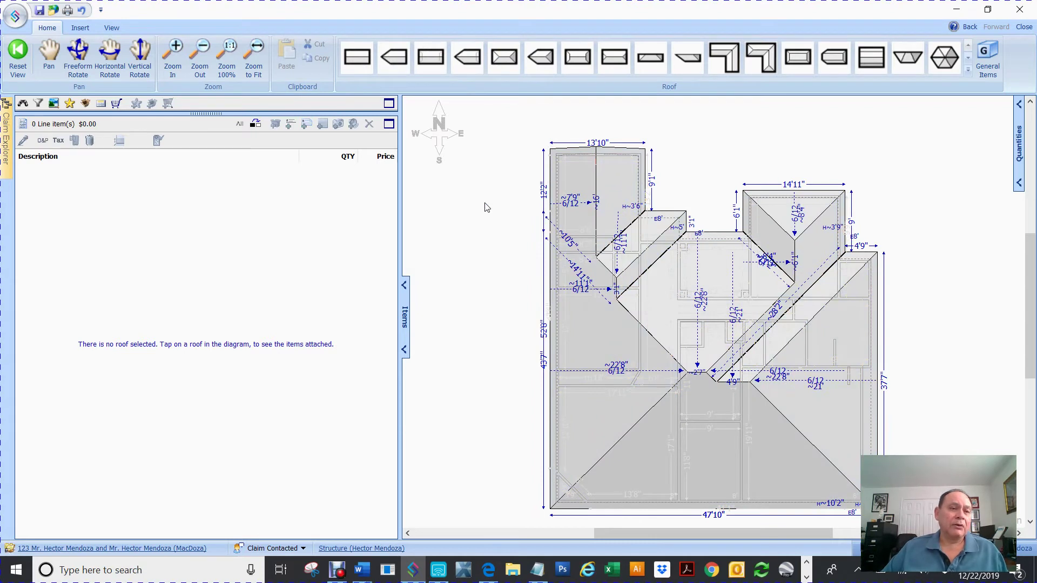
Step: Apply all items in the Favorites list to the whole roof plan at once
click(69, 103)
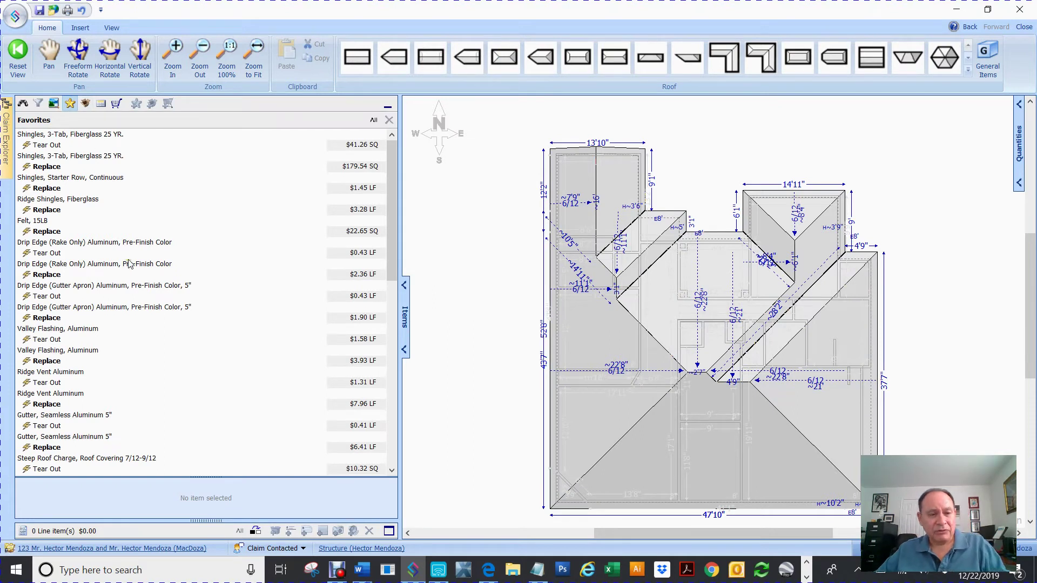
key(ctrl+a)
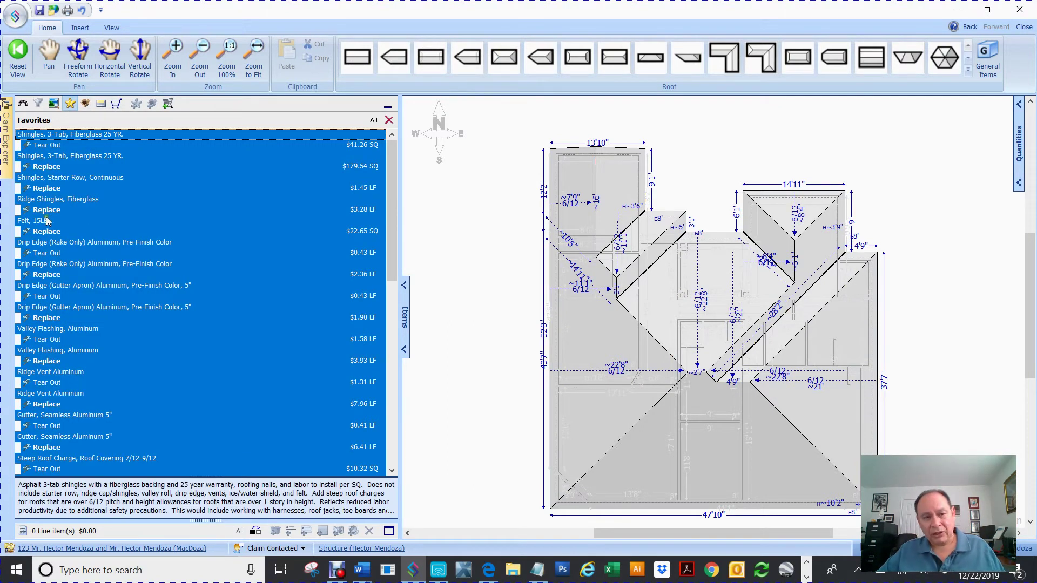
drag(39, 210, 471, 204)
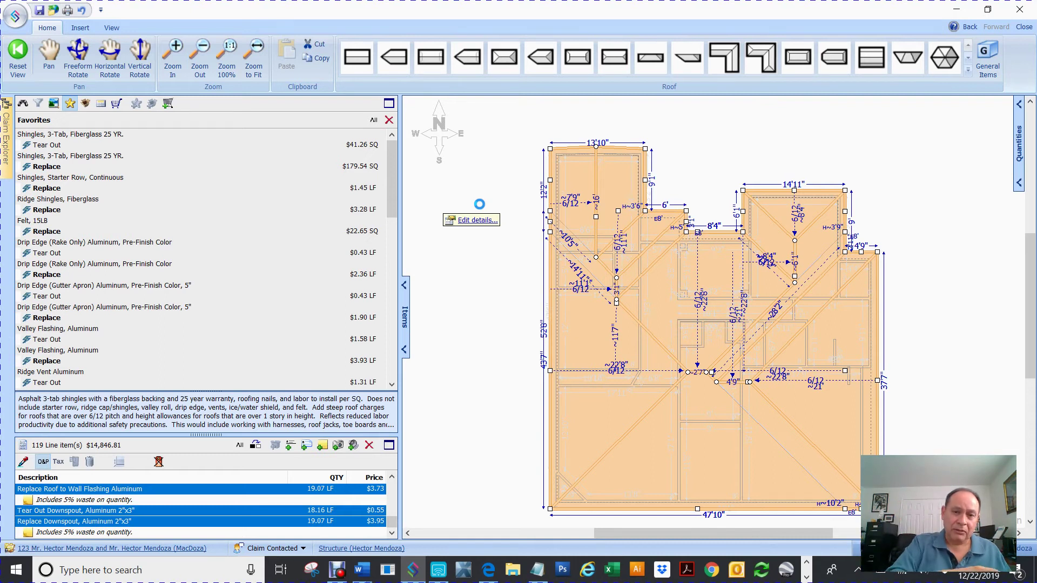
click(500, 308)
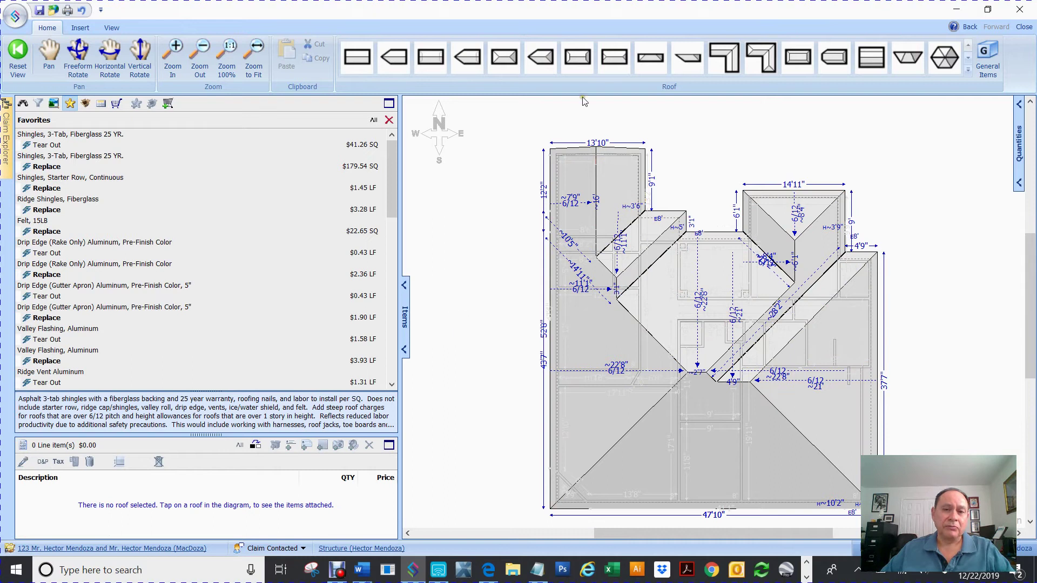
Step: Select the roof, enlarge its line item list and review the applied items
scroll(505, 125, down, 3)
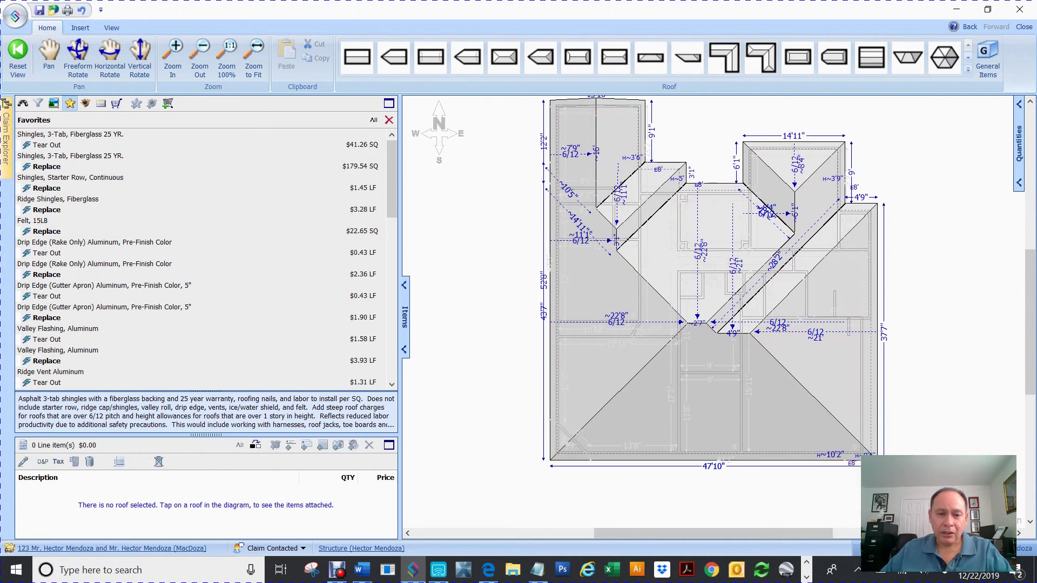
click(556, 456)
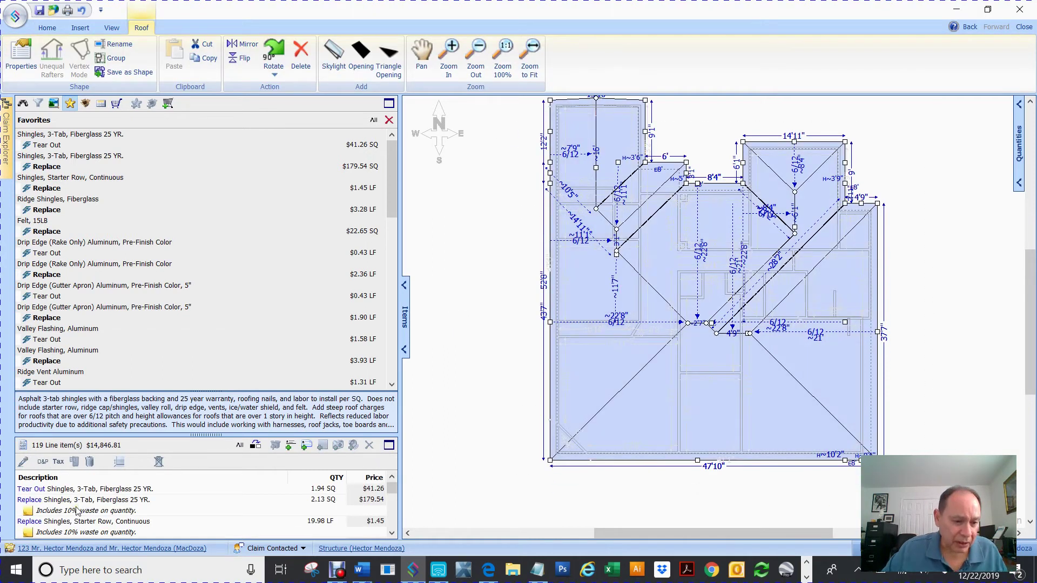
scroll(78, 510, down, 1)
drag(205, 434, 208, 245)
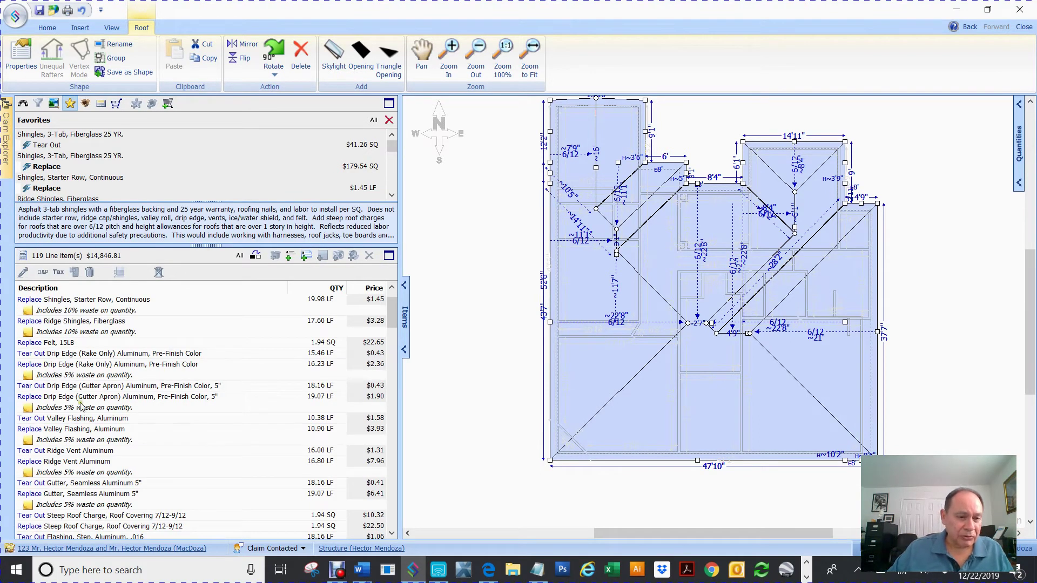
scroll(69, 422, down, 4)
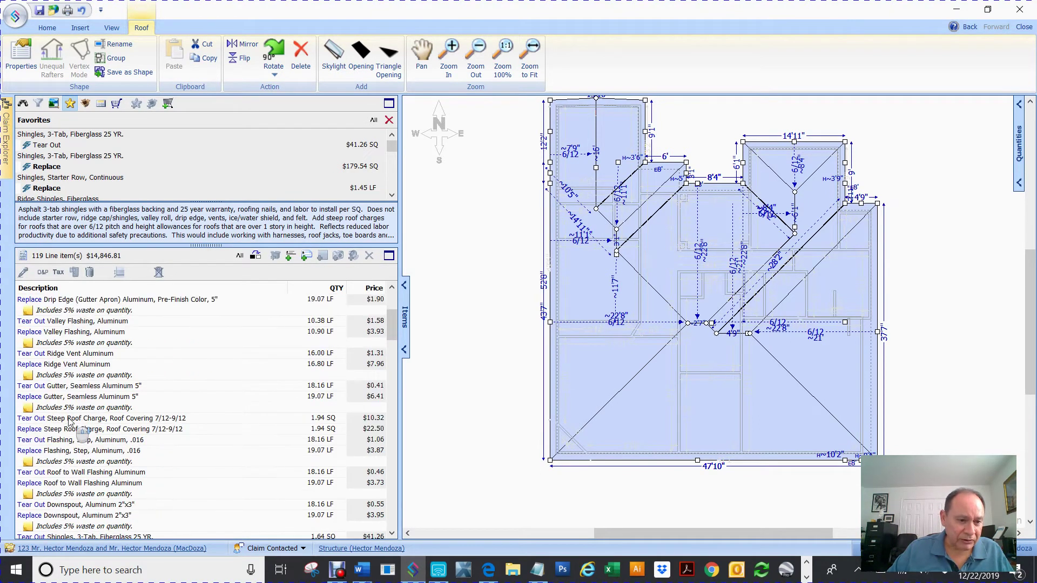
Step: Inspect the quantity of the first Tear Out Steep Roof Charge, Roof Covering 7/12-9/12 item without changing it
click(47, 387)
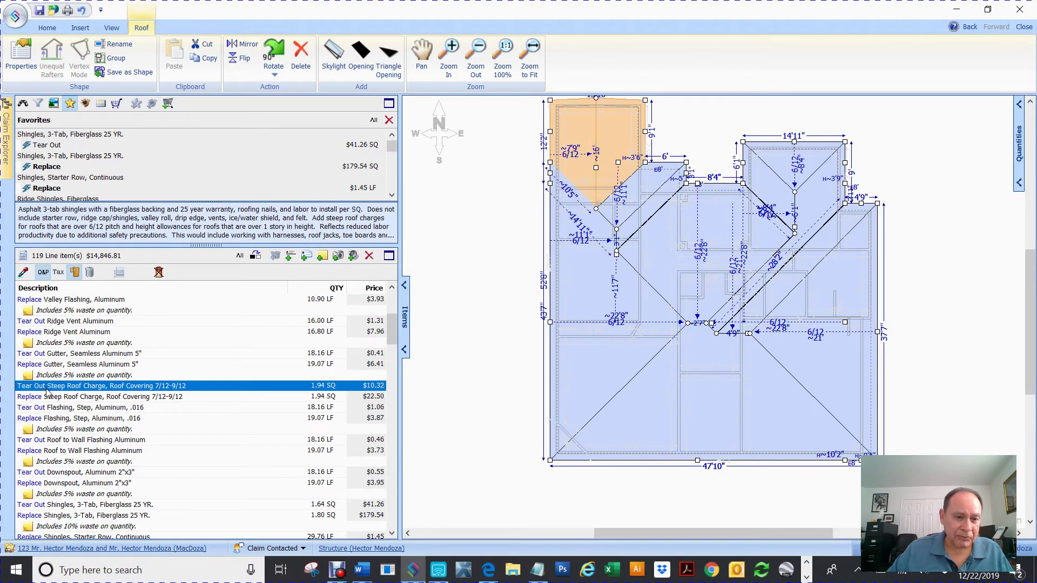
double_click(47, 388)
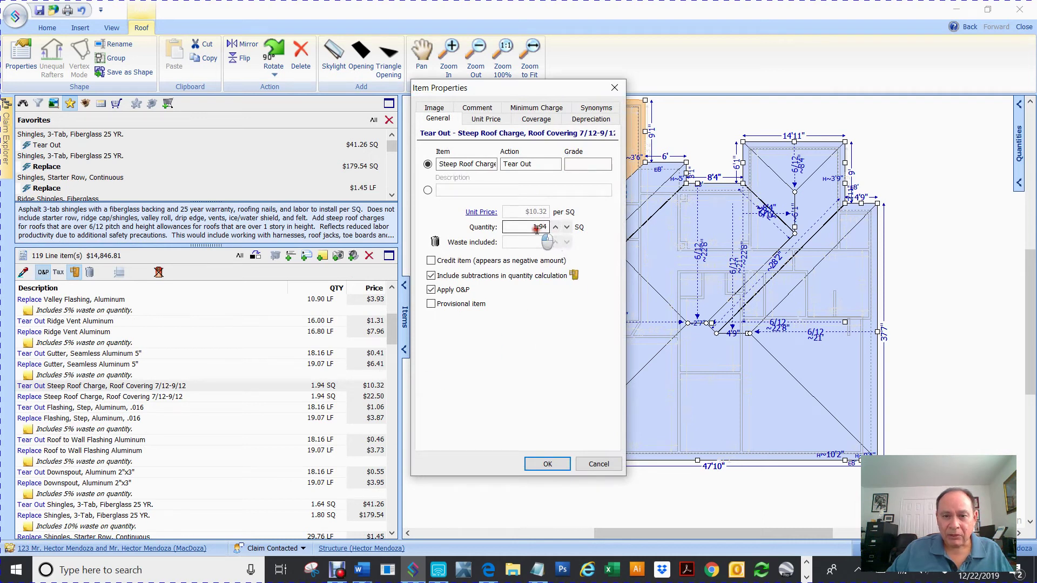
click(590, 461)
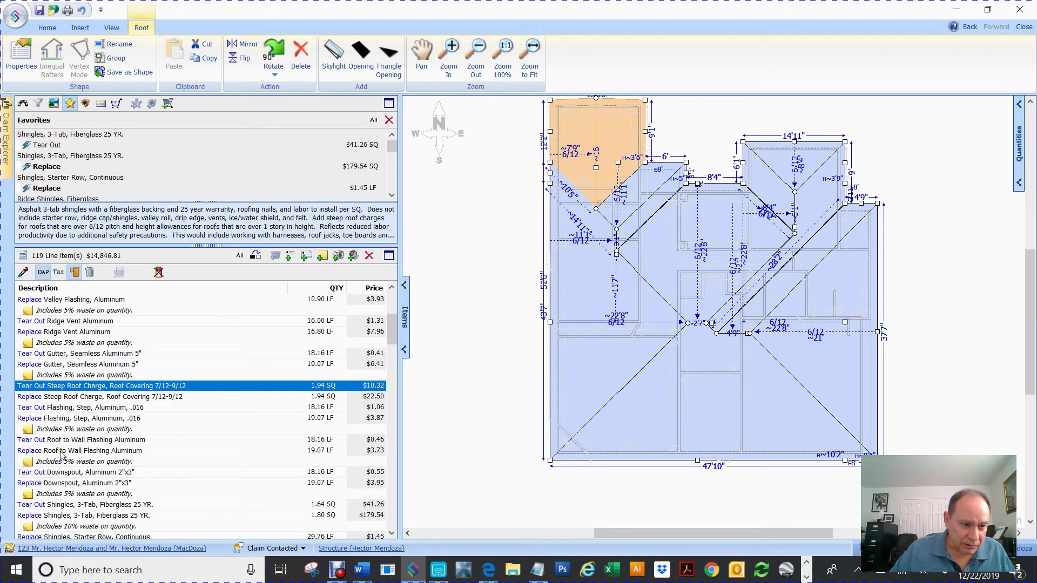
scroll(65, 462, down, 1)
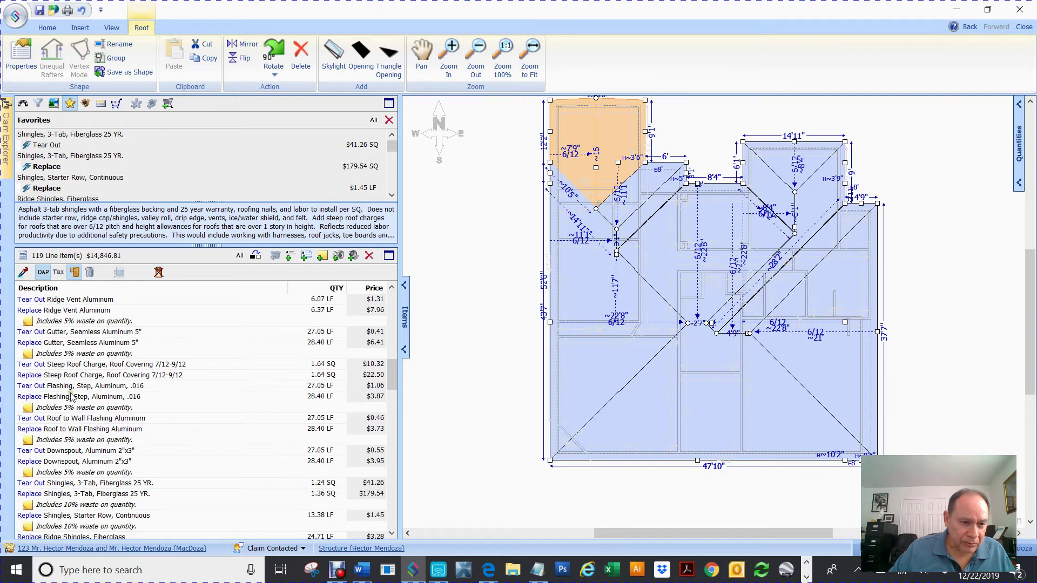
Step: Inspect the quantity of the Tear Out Gutter, Seamless Aluminum 5" line item without changing it
scroll(69, 422, down, 6)
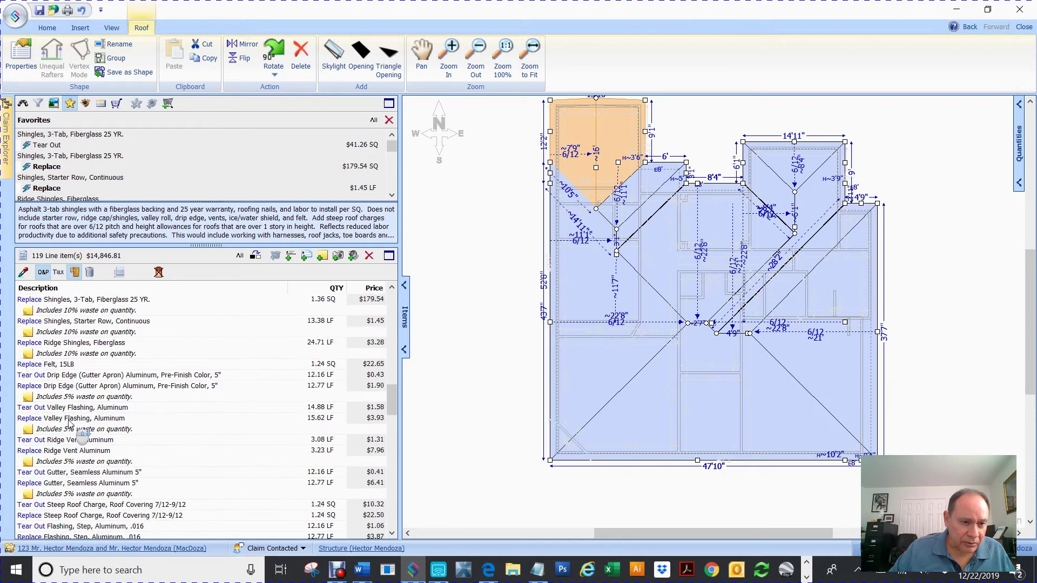
scroll(60, 413, down, 2)
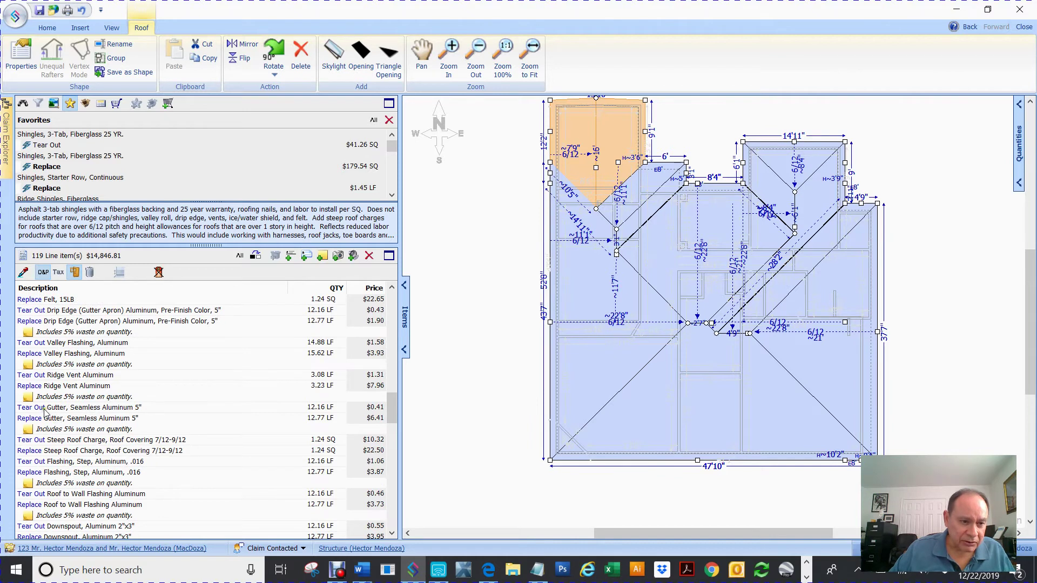
double_click(46, 412)
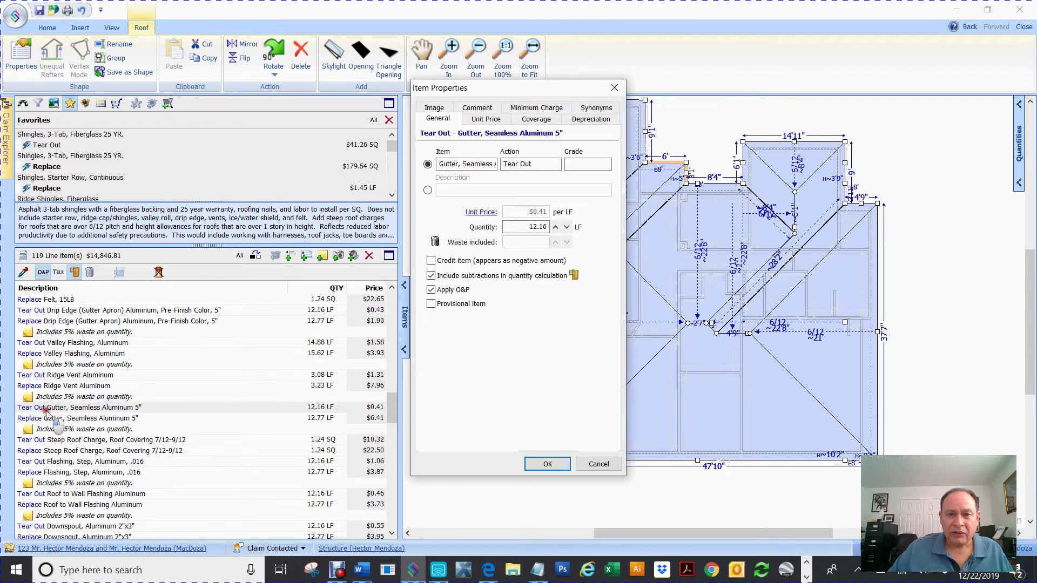
double_click(525, 226)
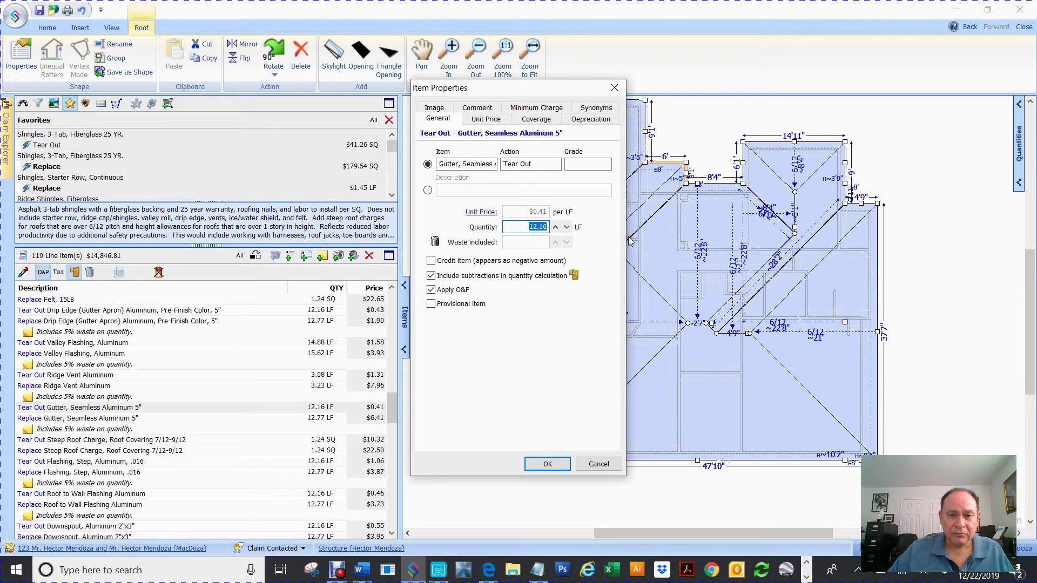
click(599, 465)
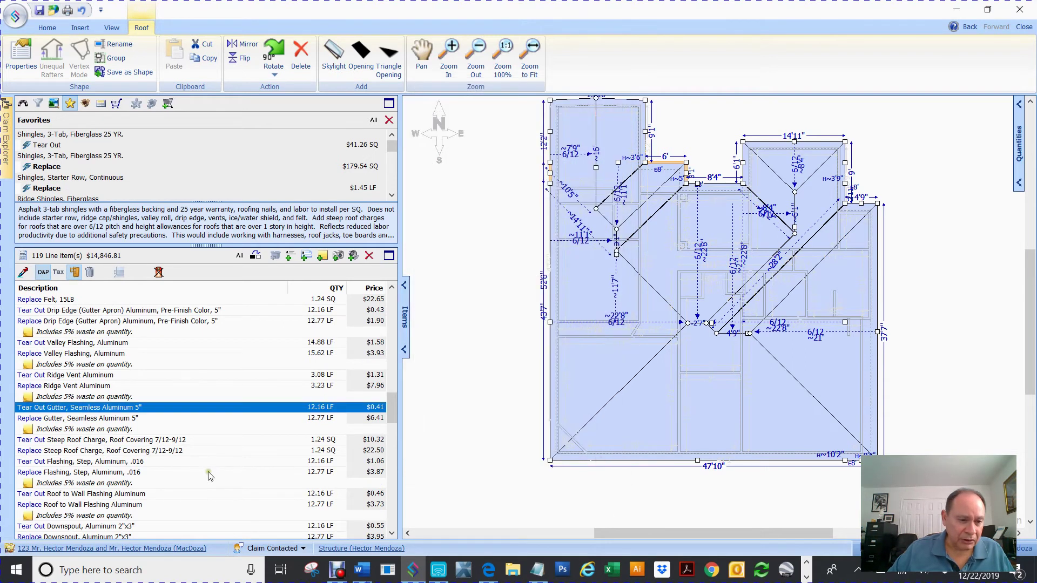
Step: Review the remaining roof line items and their quantities through to the end of the list
scroll(210, 475, down, 3)
scroll(210, 475, down, 3)
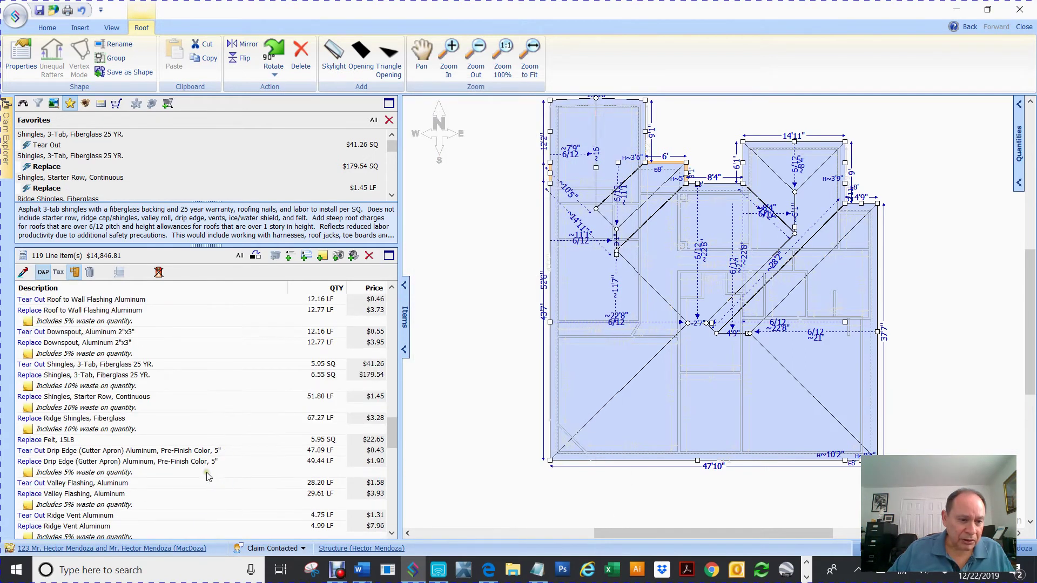
scroll(188, 482, down, 1)
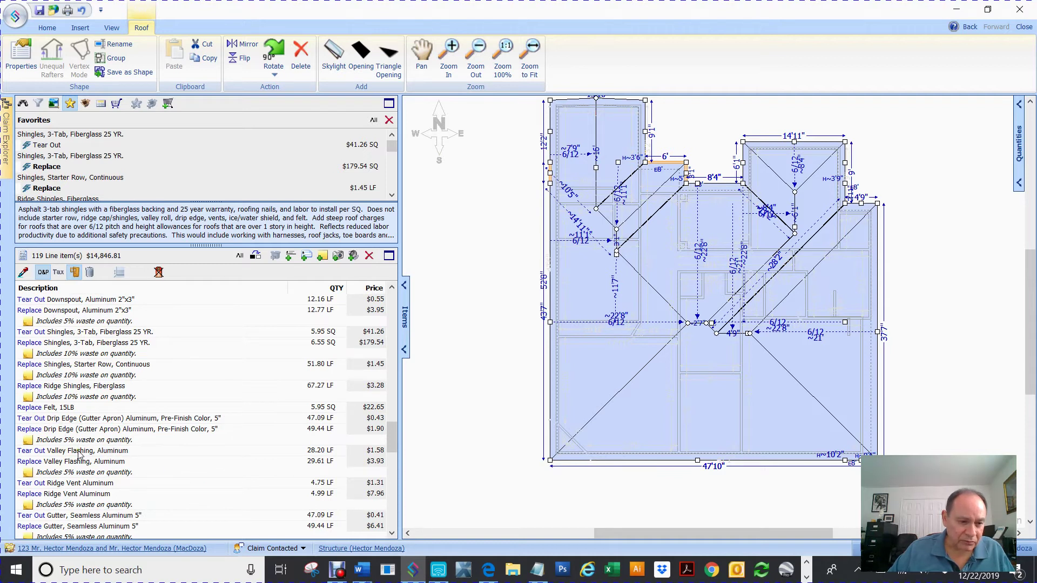
scroll(78, 453, down, 1)
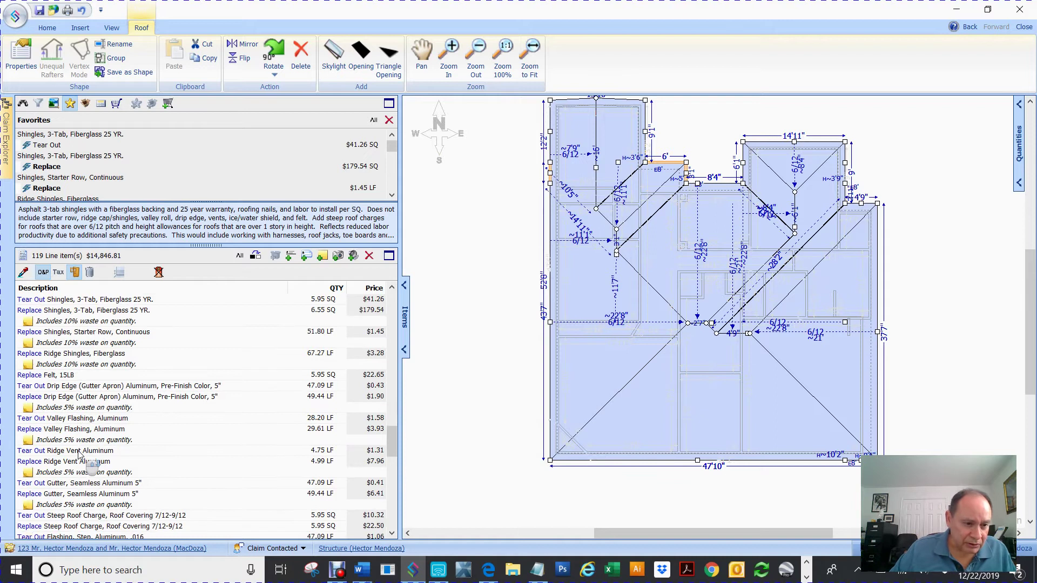
scroll(79, 453, down, 2)
scroll(78, 453, down, 2)
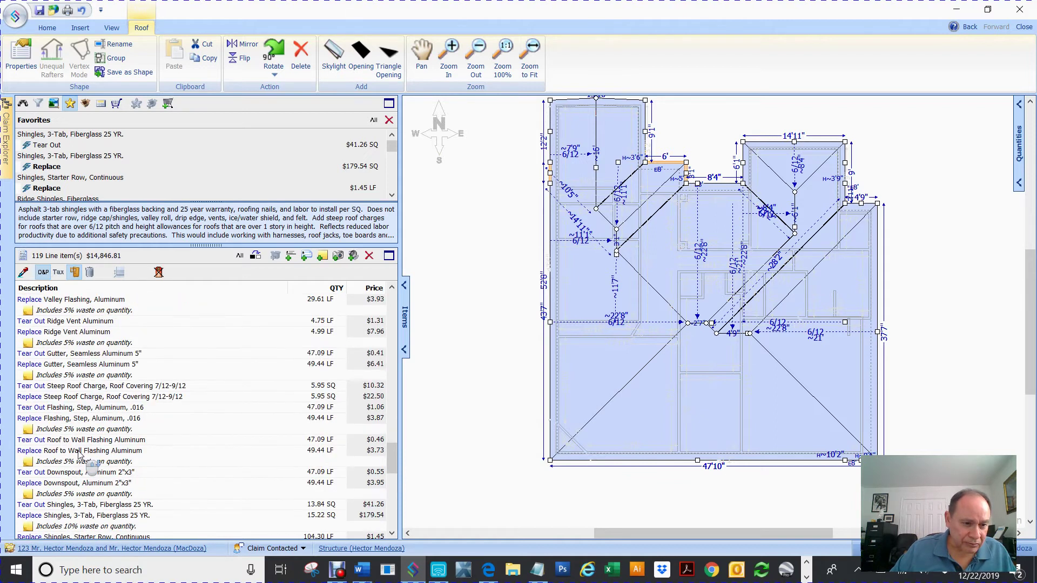
scroll(78, 453, down, 2)
scroll(78, 454, down, 4)
scroll(78, 454, down, 4)
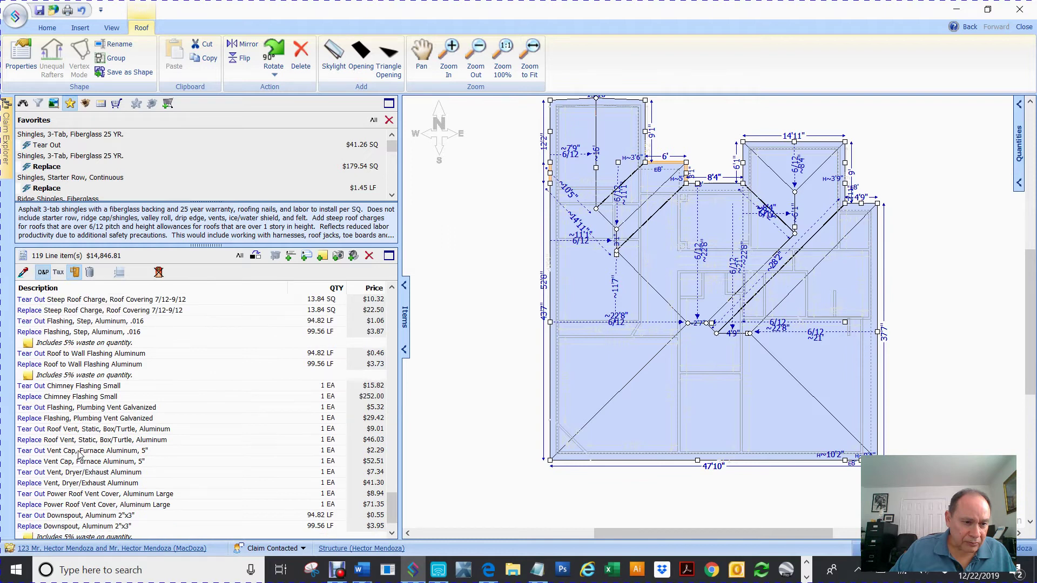
scroll(79, 454, down, 1)
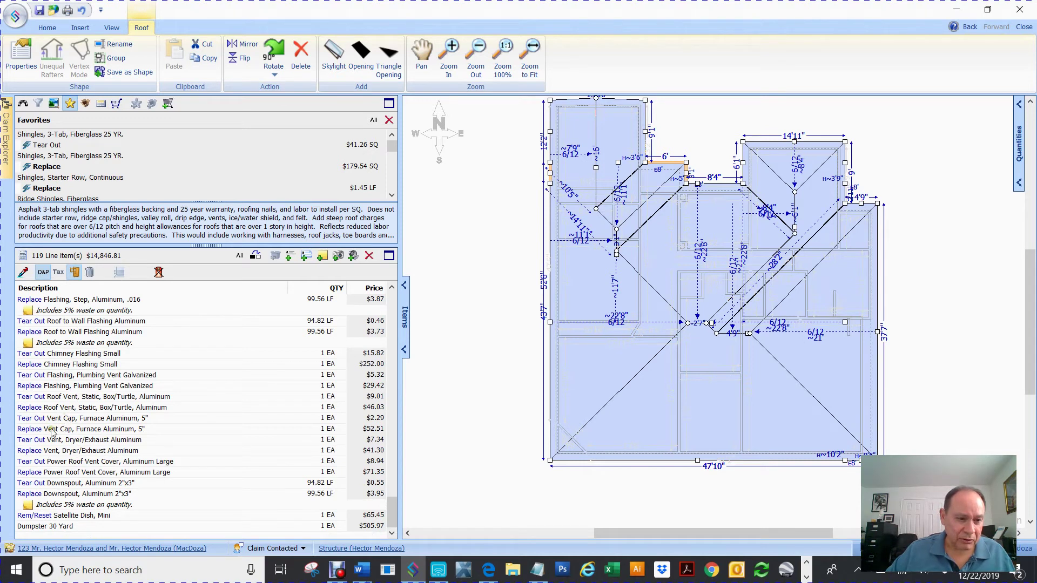
Step: Set the quantity of both the Tear Out and Replace Vent Cap, Furnace Aluminum, 5" items to 4
click(63, 419)
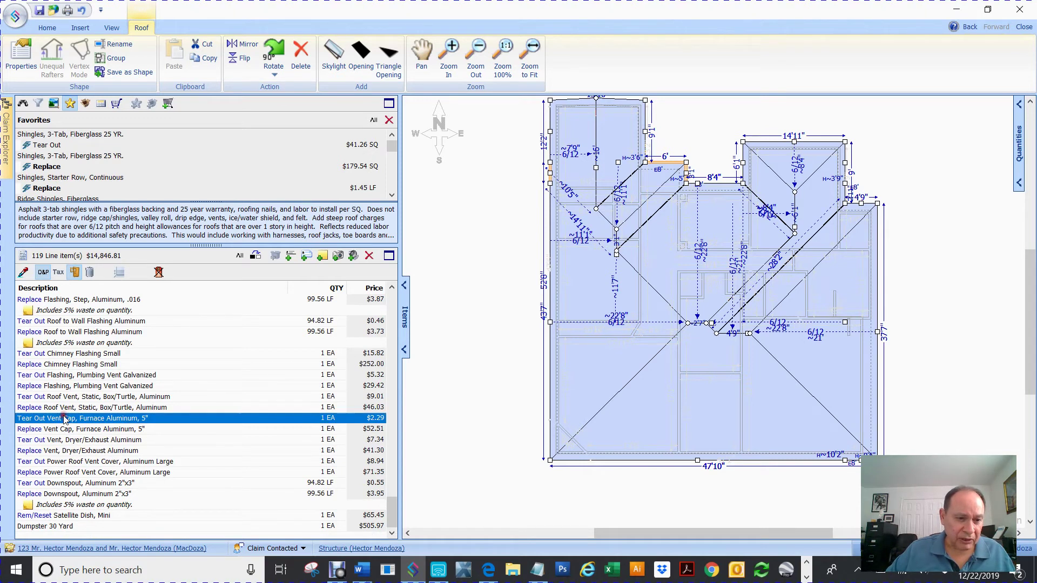
ctrl+click(33, 429)
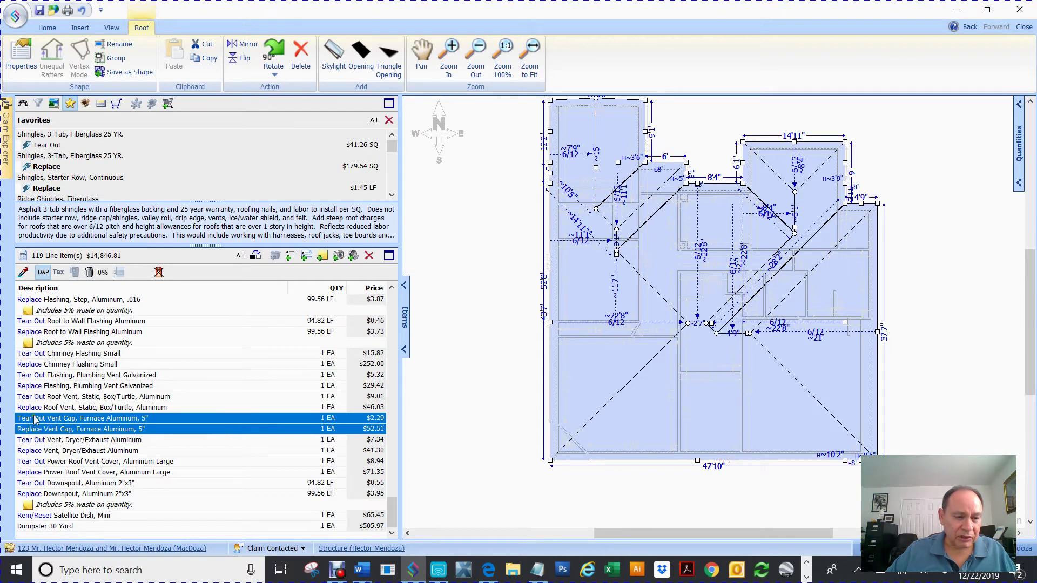
double_click(44, 428)
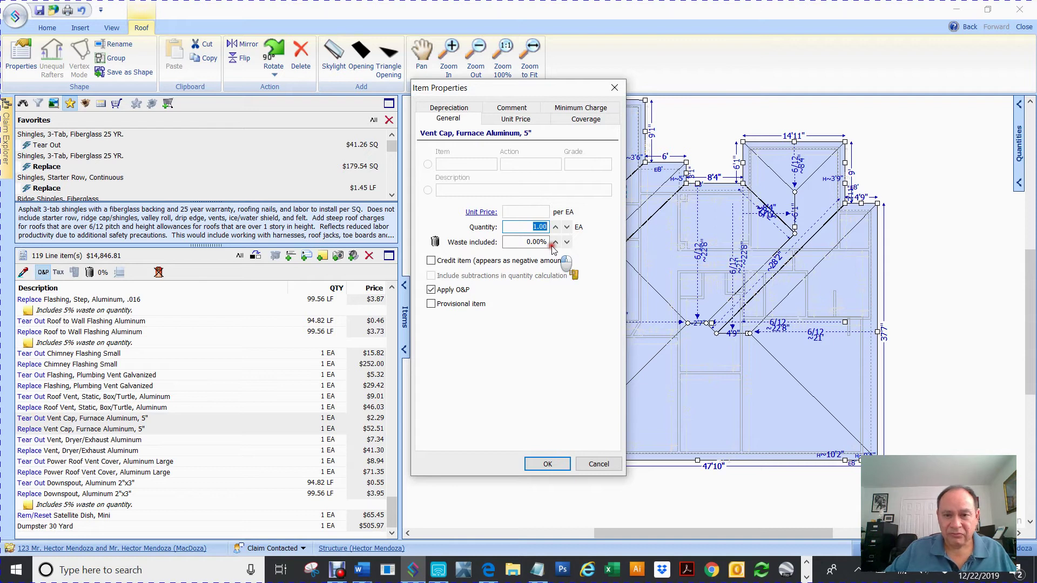
text(4)
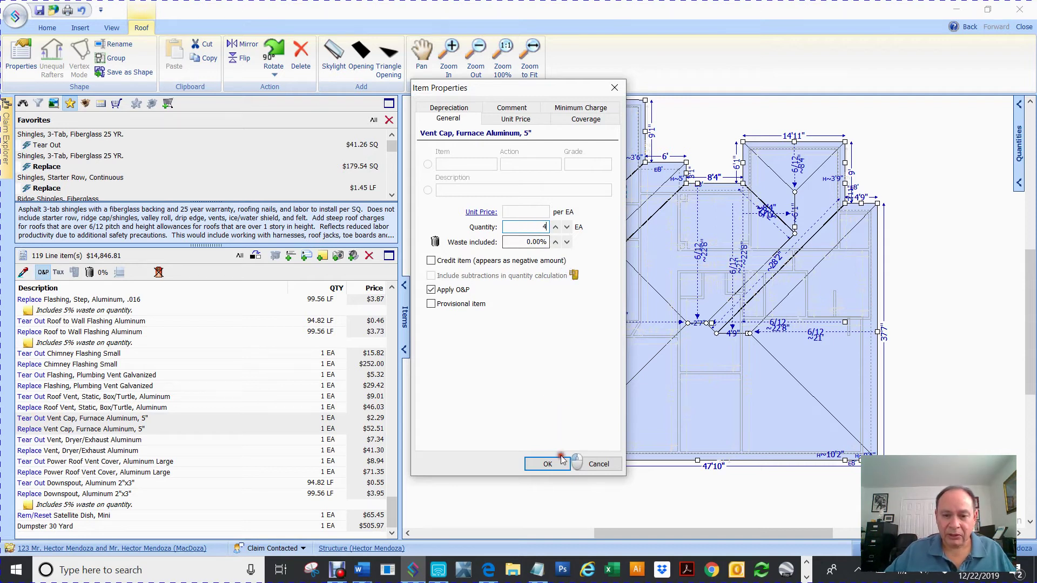
click(546, 464)
Step: Set the quantity of Tear Out Power Roof Vent Cover, Aluminum Large to 3 for this line item only
scroll(301, 447, down, 20)
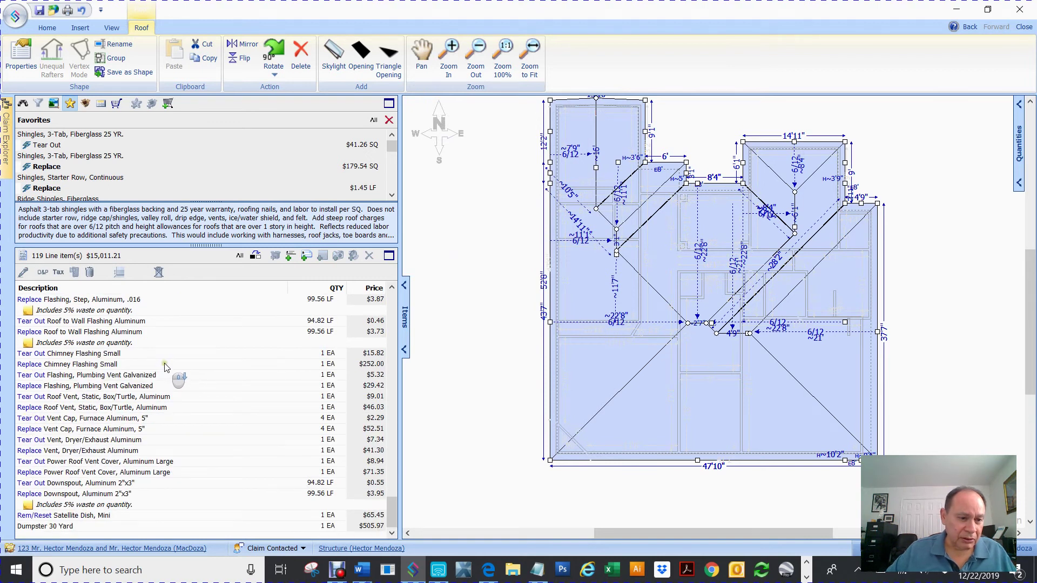
double_click(30, 463)
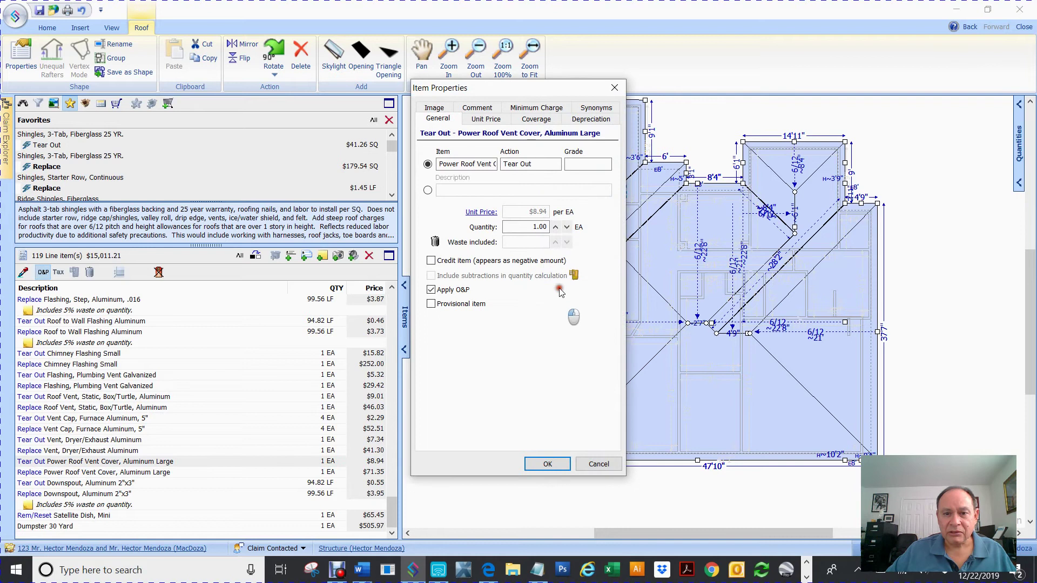
click(540, 227)
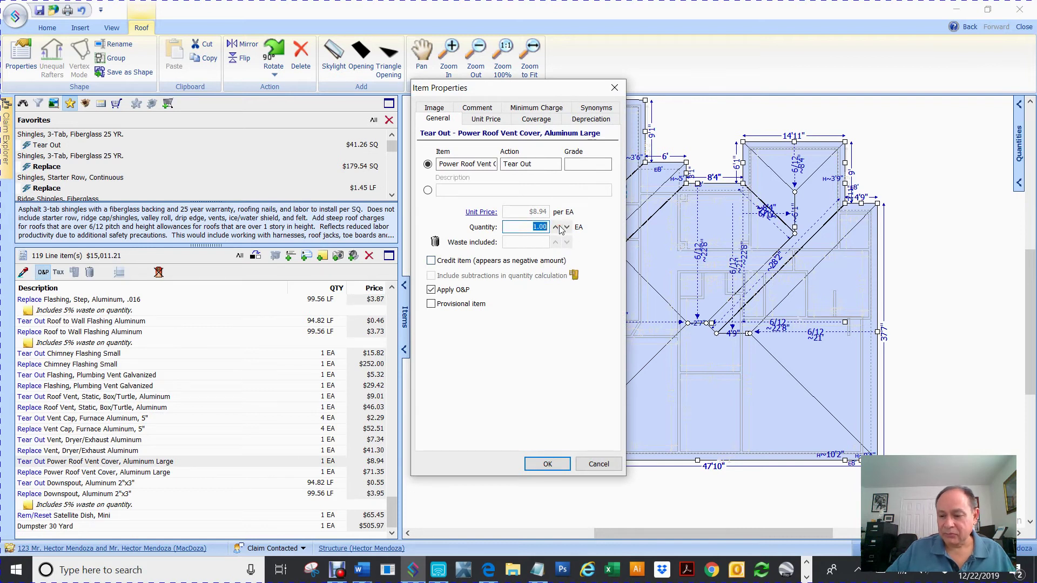
text(3)
key(Return)
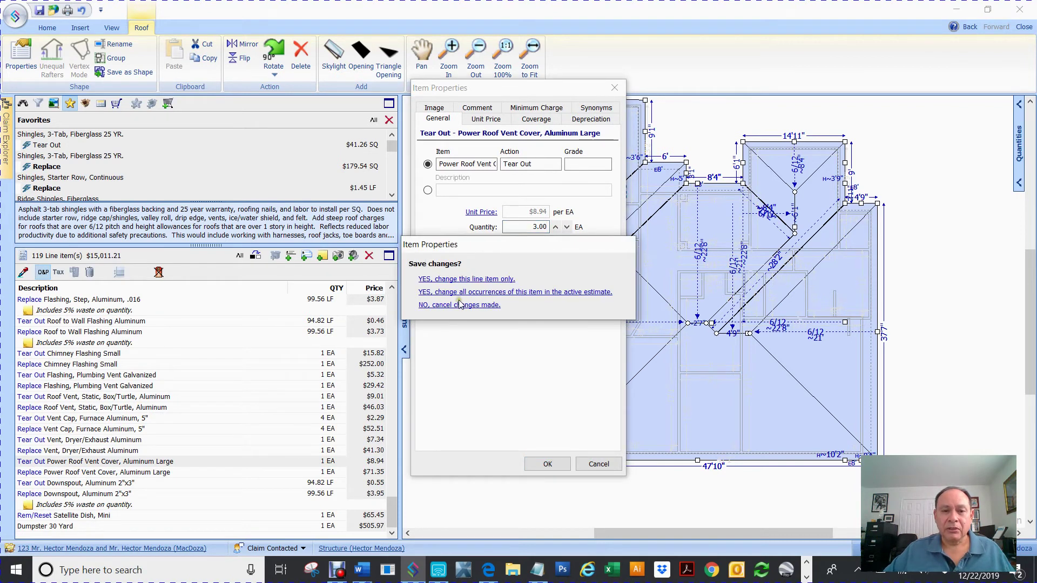
click(467, 281)
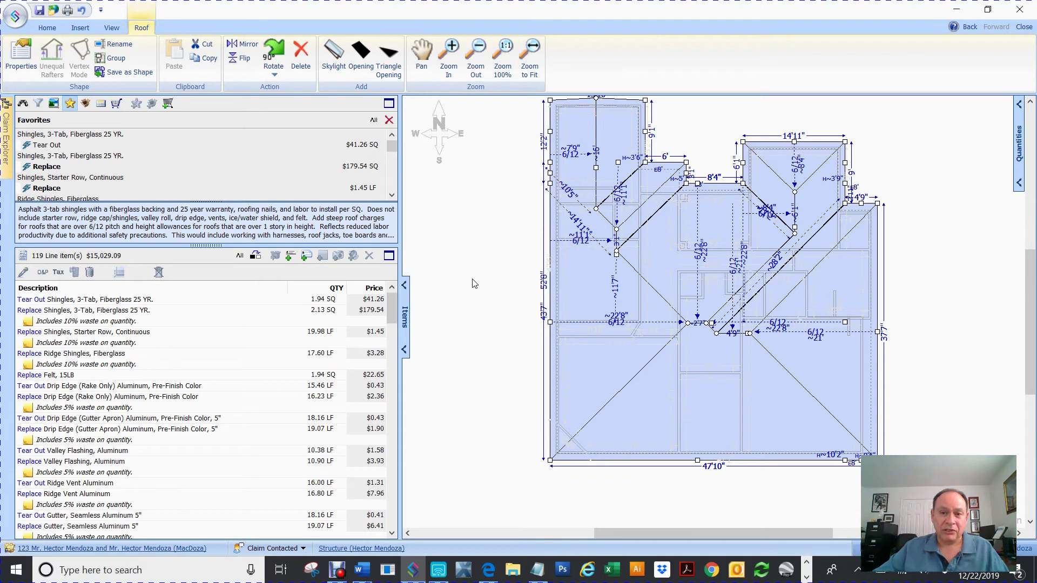
Step: Reselect the roof in the diagram and delete all of its attached line items
click(489, 265)
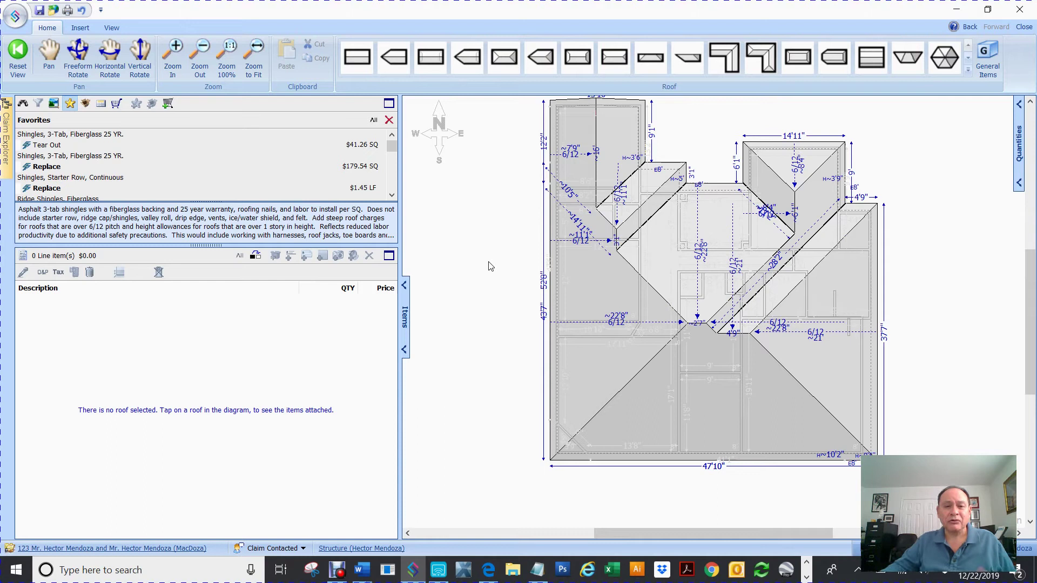
click(547, 242)
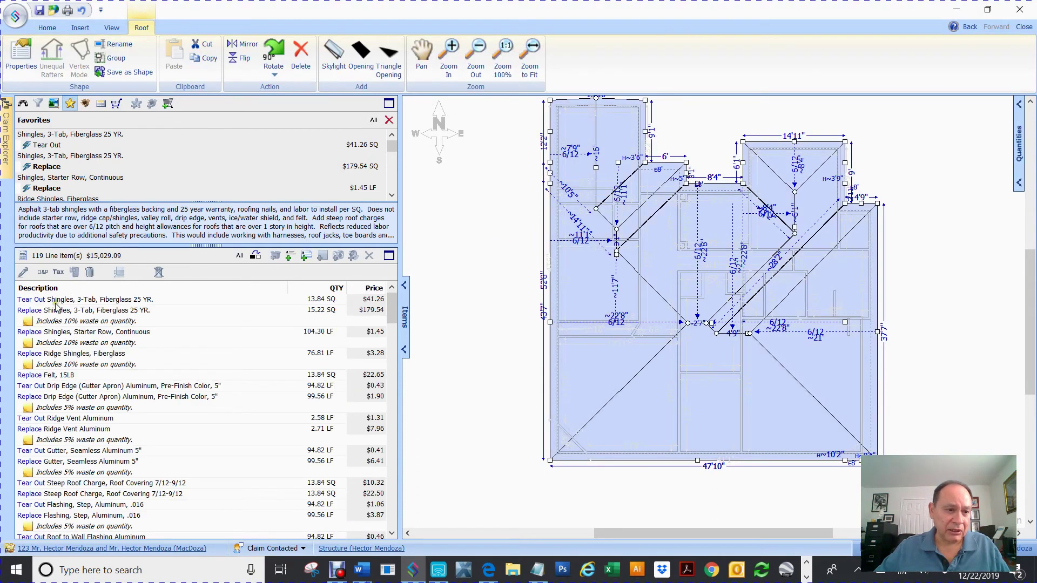
click(53, 302)
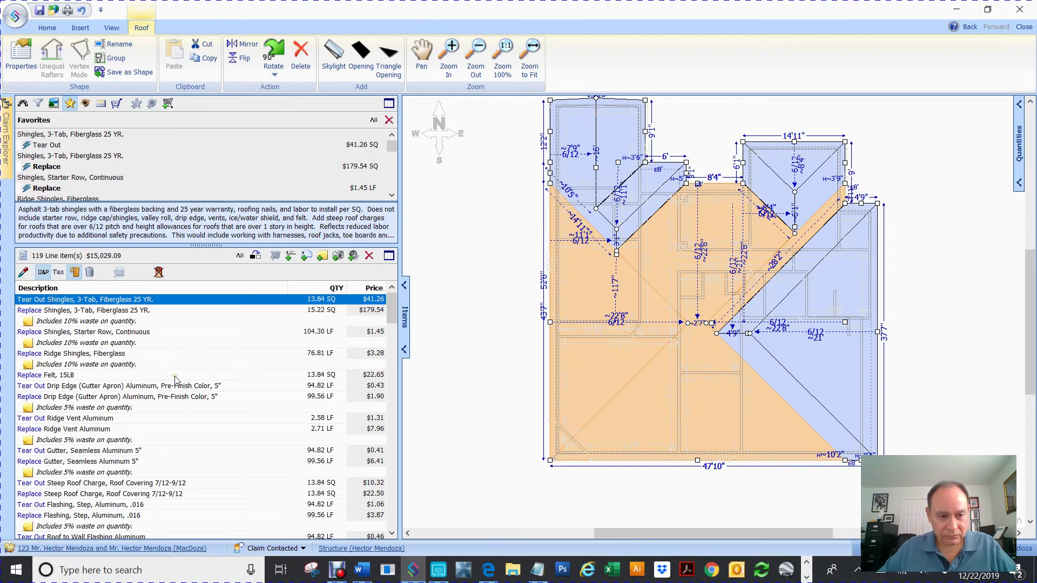
key(ctrl+a)
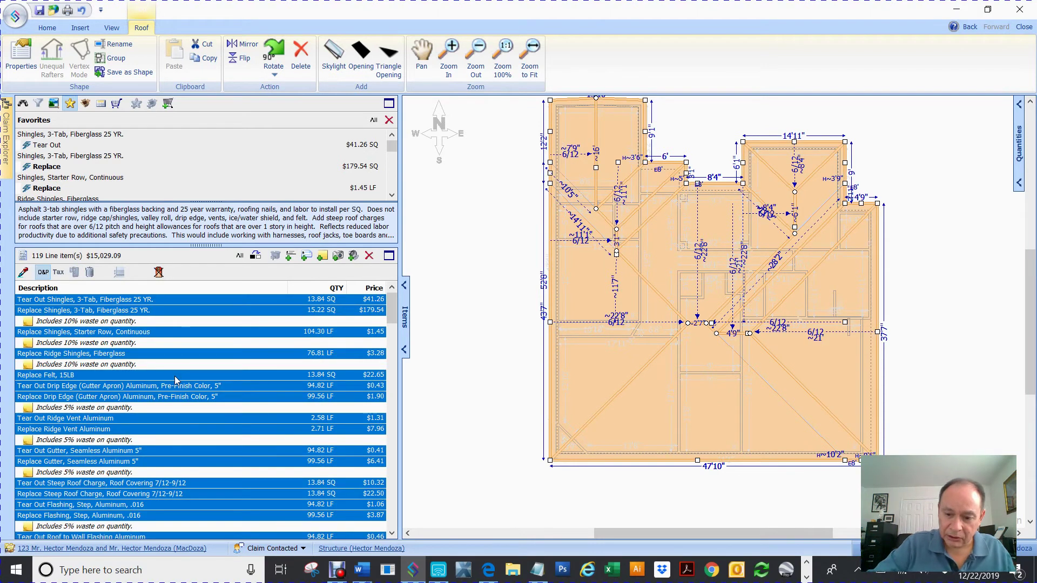
key(Delete)
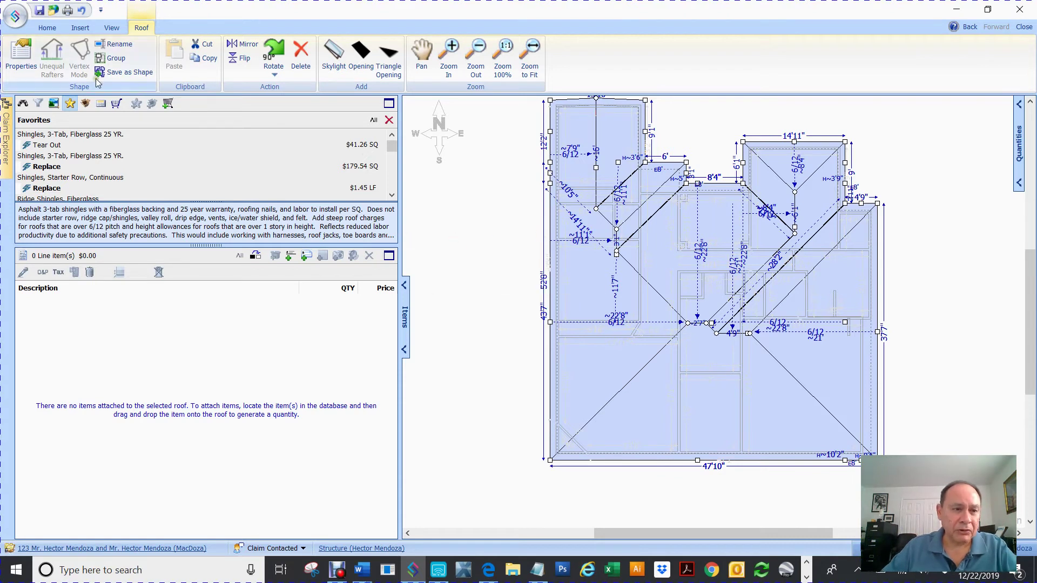
Step: Redisplay the Favorites list, enlarge its area and deselect the roof
click(69, 104)
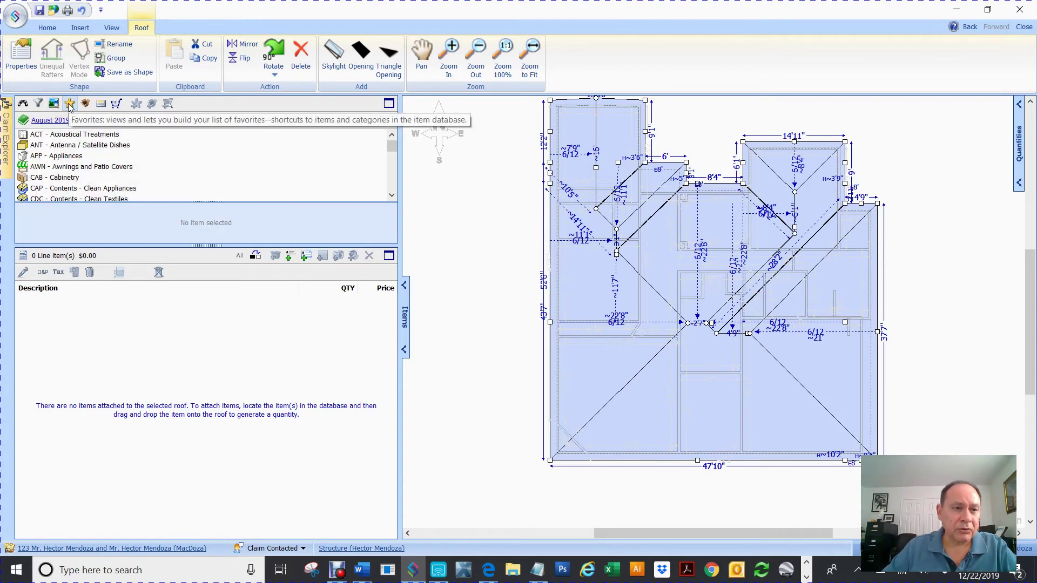
click(69, 104)
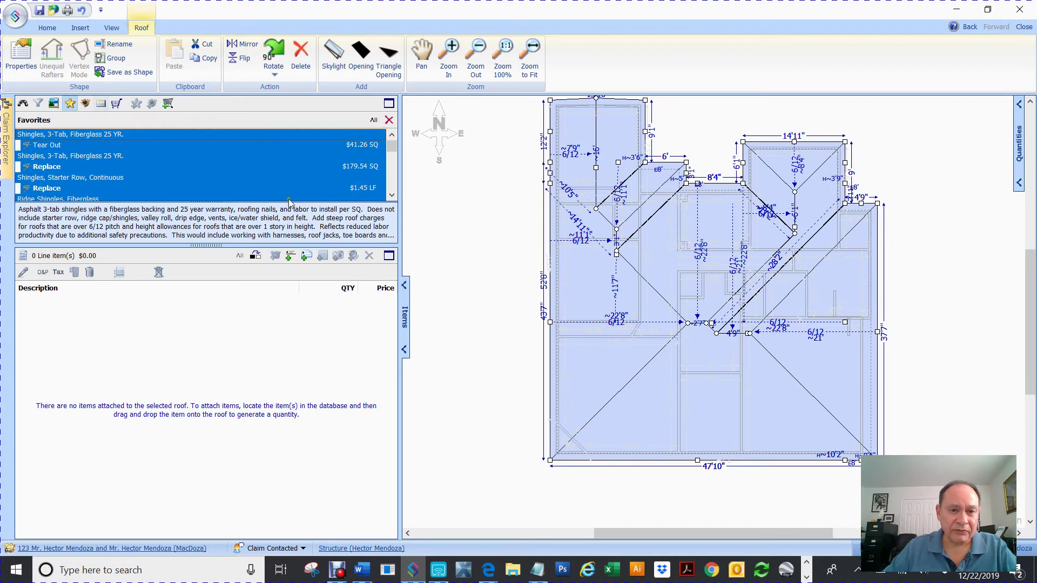
drag(209, 245, 248, 356)
click(451, 280)
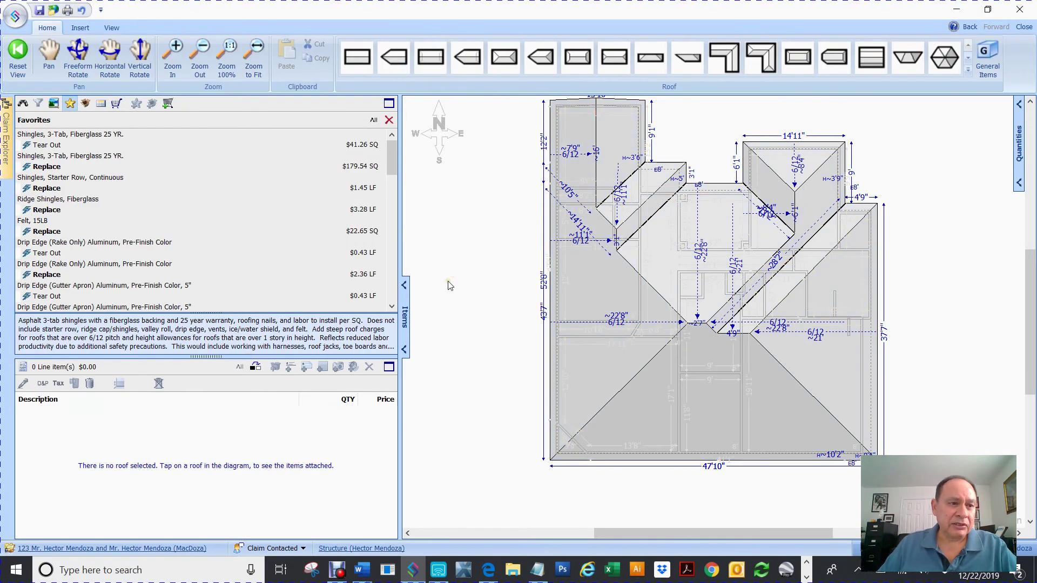
Step: Select the favorites Tear Out and Replace 3-Tab Shingles, Replace Starter Row, Replace Ridge Shingles and Replace Felt, 15LB
drag(162, 212, 162, 214)
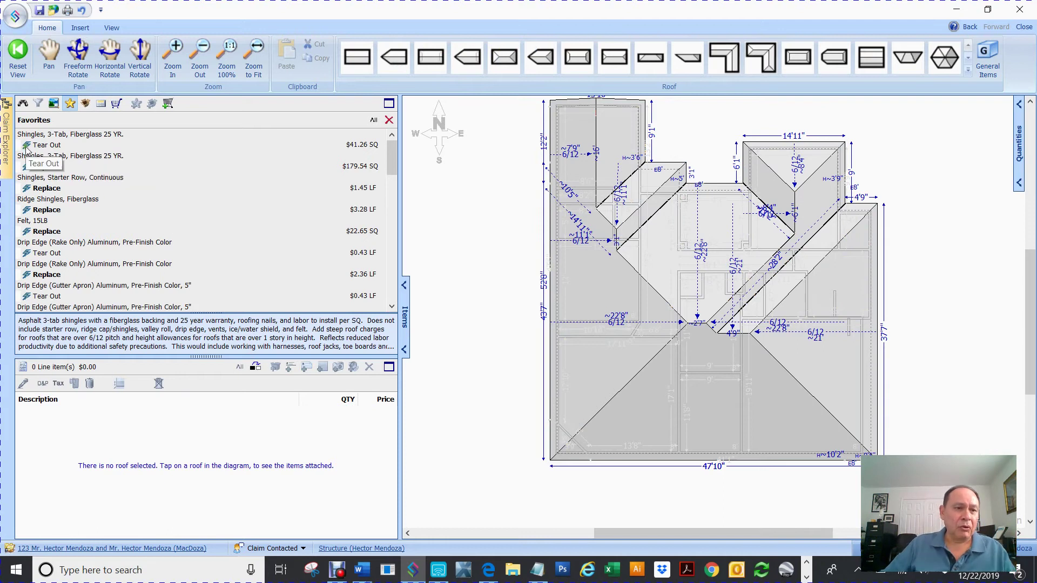
key(ctrl+a)
drag(34, 139, 34, 140)
click(75, 203)
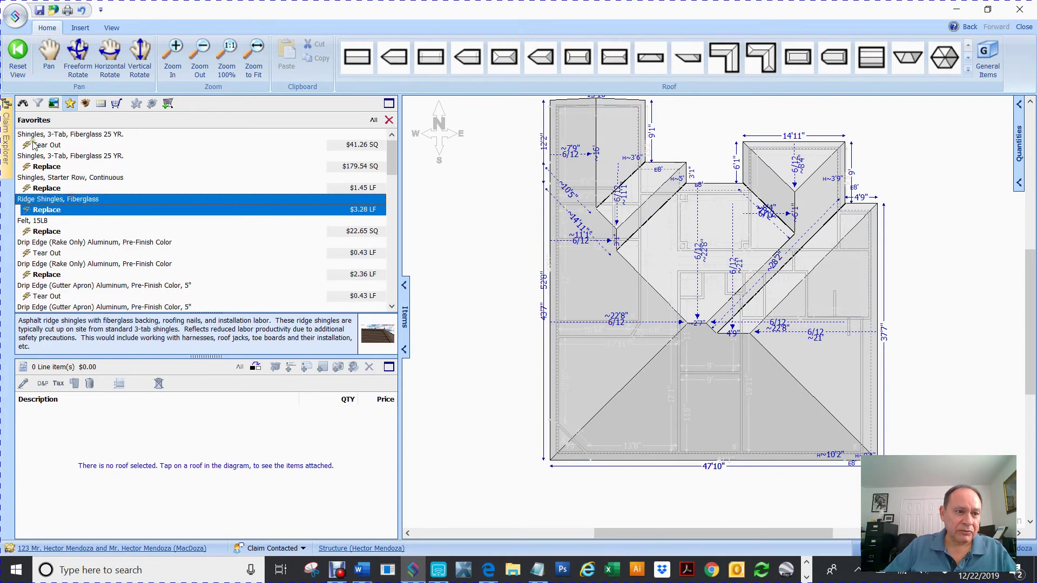
click(34, 141)
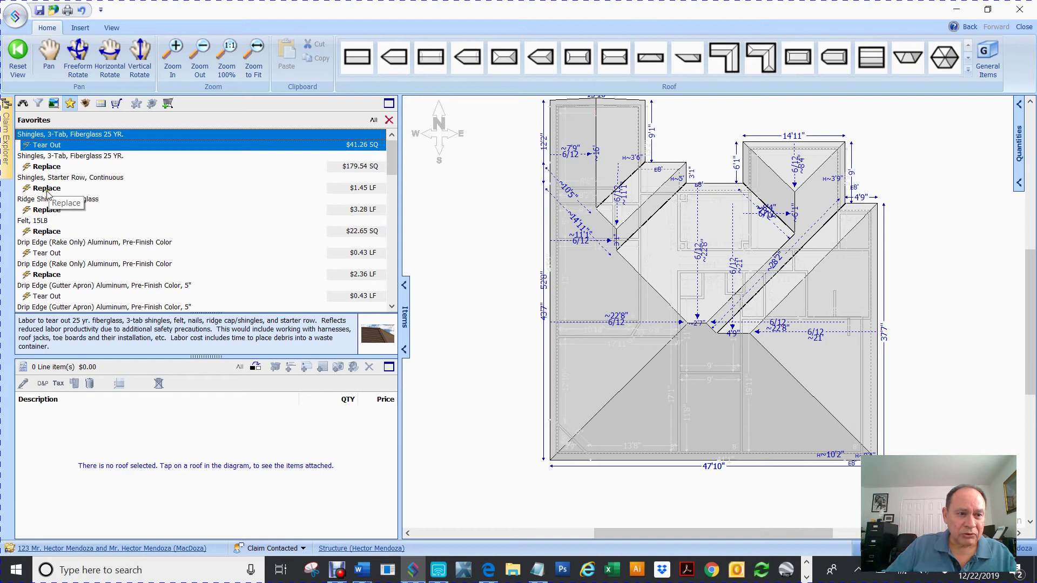
click(48, 232)
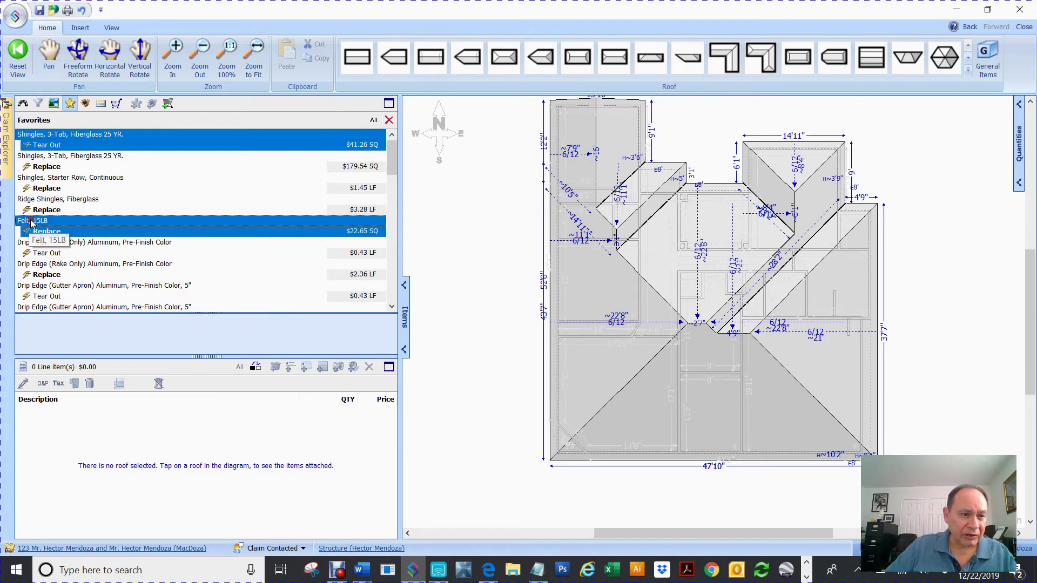
ctrl+click(51, 200)
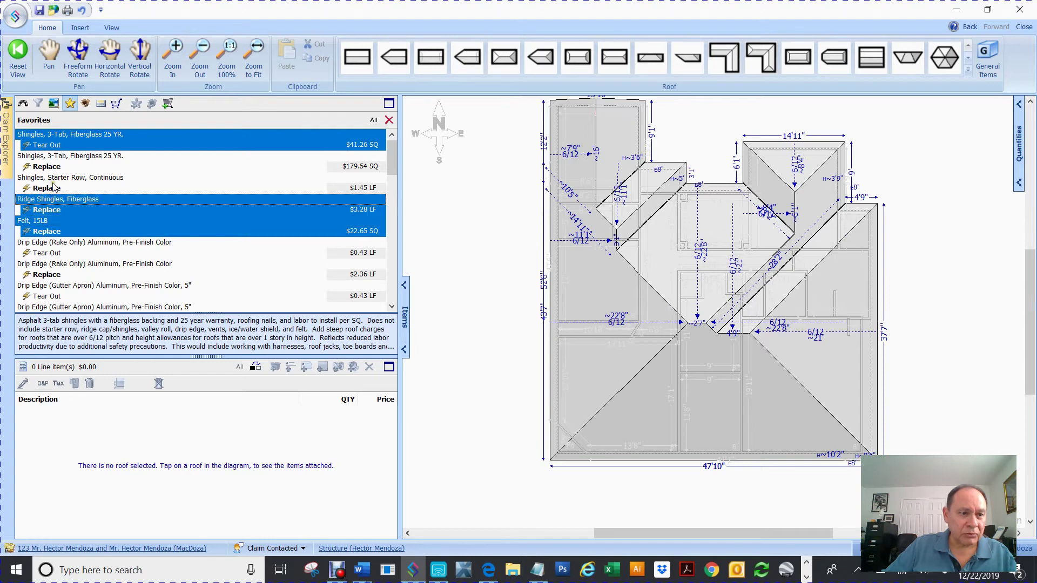
ctrl+click(54, 186)
ctrl+click(47, 158)
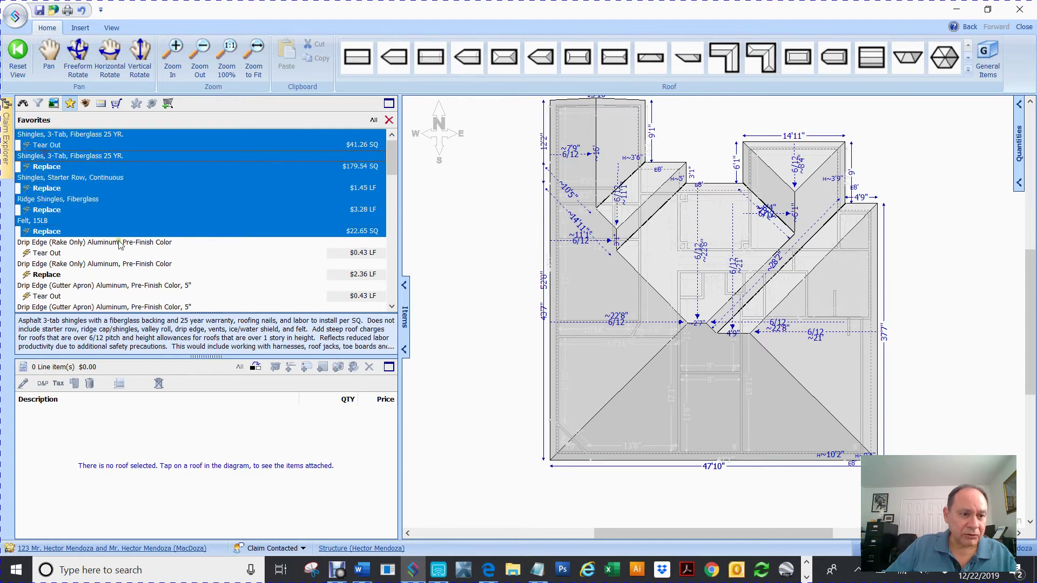
Step: Add the Tear Out and Replace favorites for Drip Edge (Rake Only) and Drip Edge (Gutter Apron) 5" to the selection
ctrl+click(81, 247)
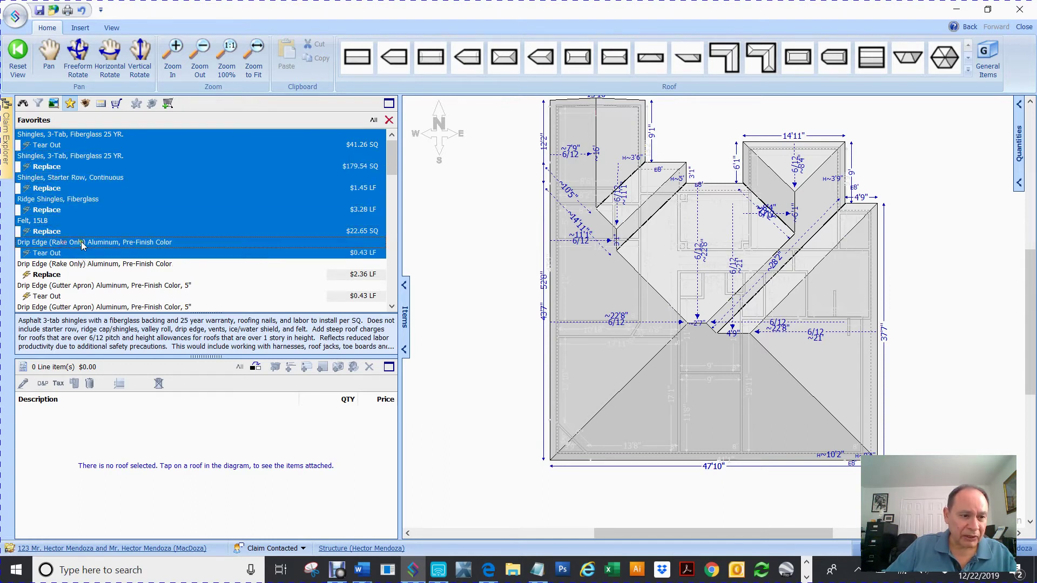
ctrl+click(81, 276)
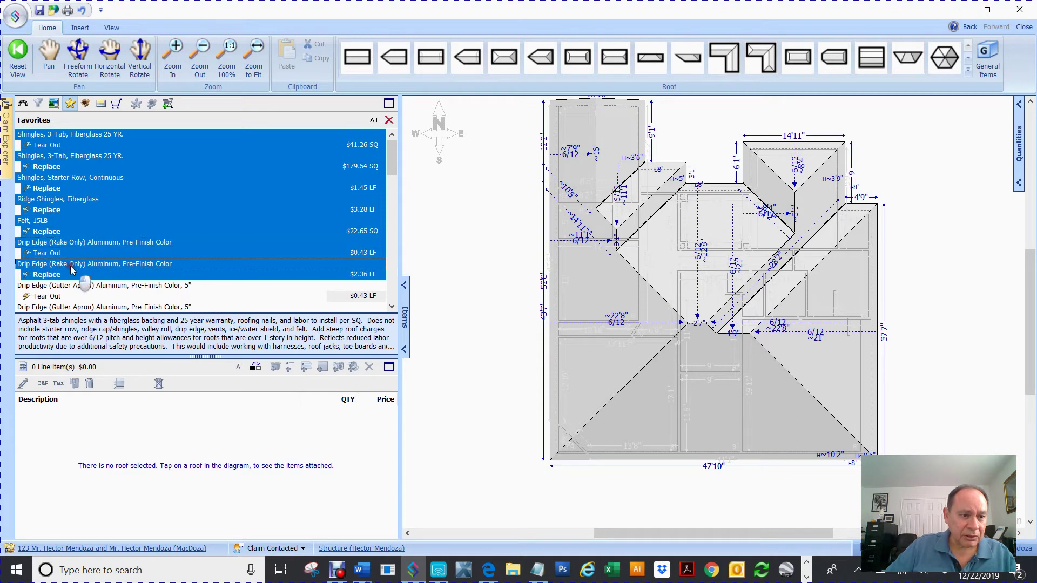
ctrl+click(28, 264)
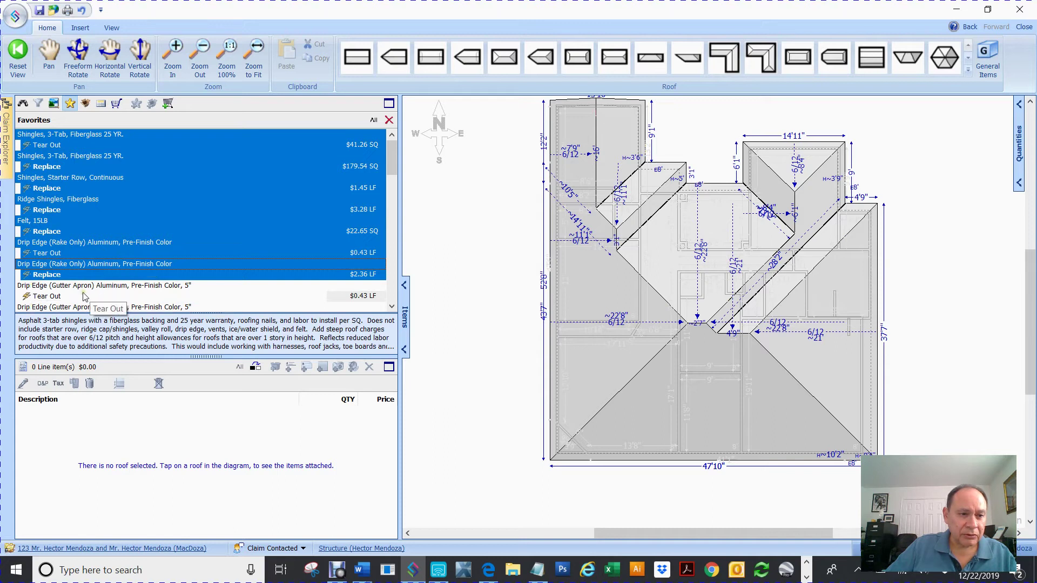
click(391, 308)
click(392, 308)
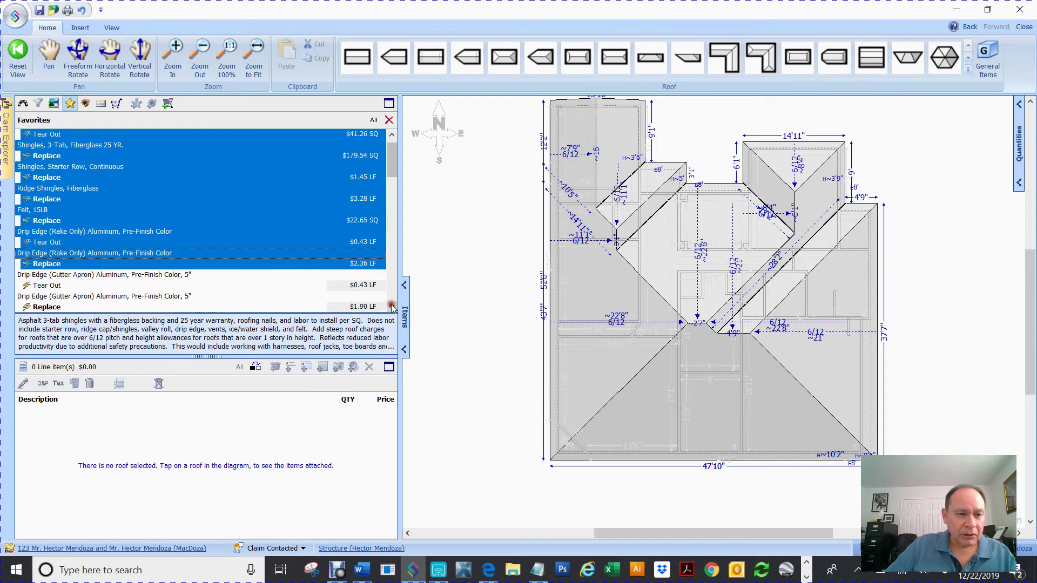
click(391, 308)
click(392, 308)
click(392, 308)
click(392, 308)
click(391, 308)
click(392, 308)
click(392, 307)
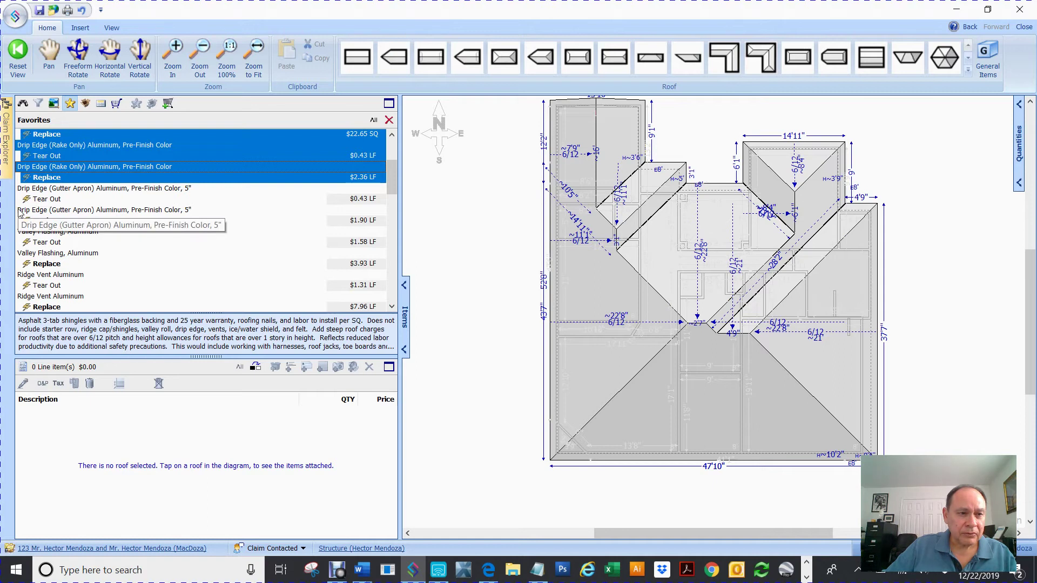
ctrl+click(22, 193)
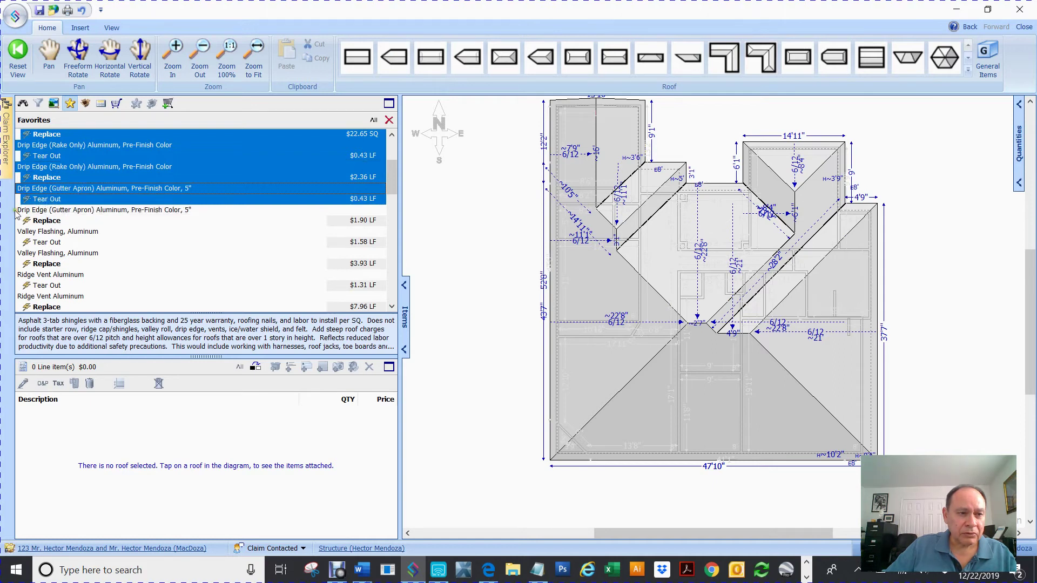
ctrl+click(18, 212)
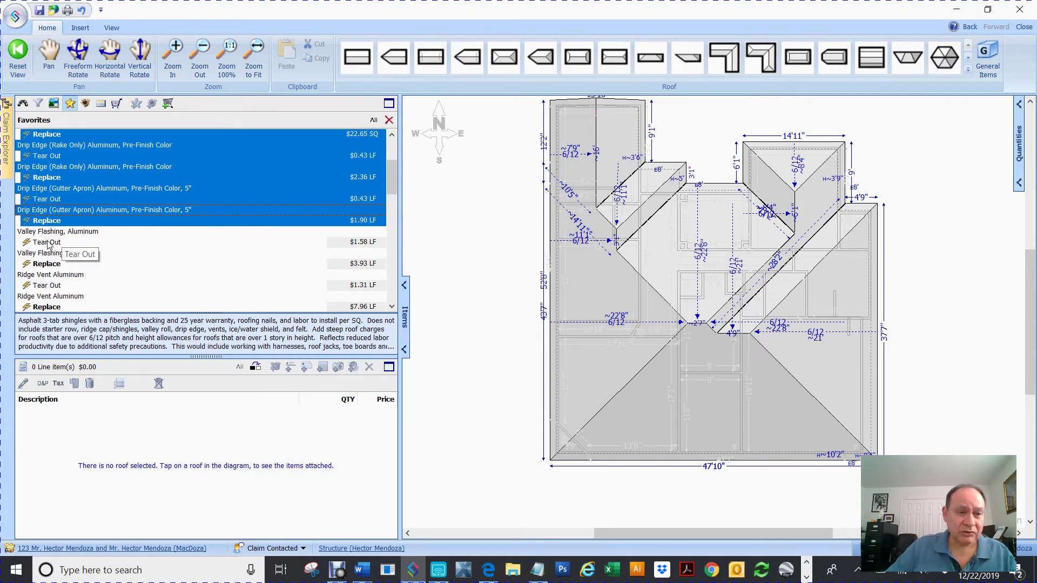
Step: Add the Tear Out and Replace Ridge Vent Aluminum favorites to the selection, skipping Valley Flashing
click(391, 306)
click(391, 306)
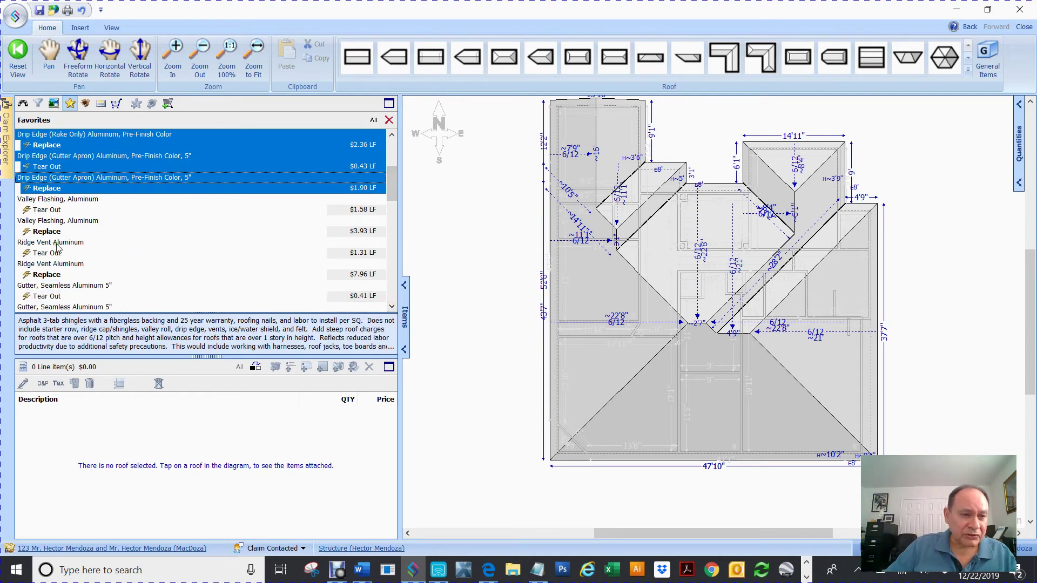
ctrl+click(28, 245)
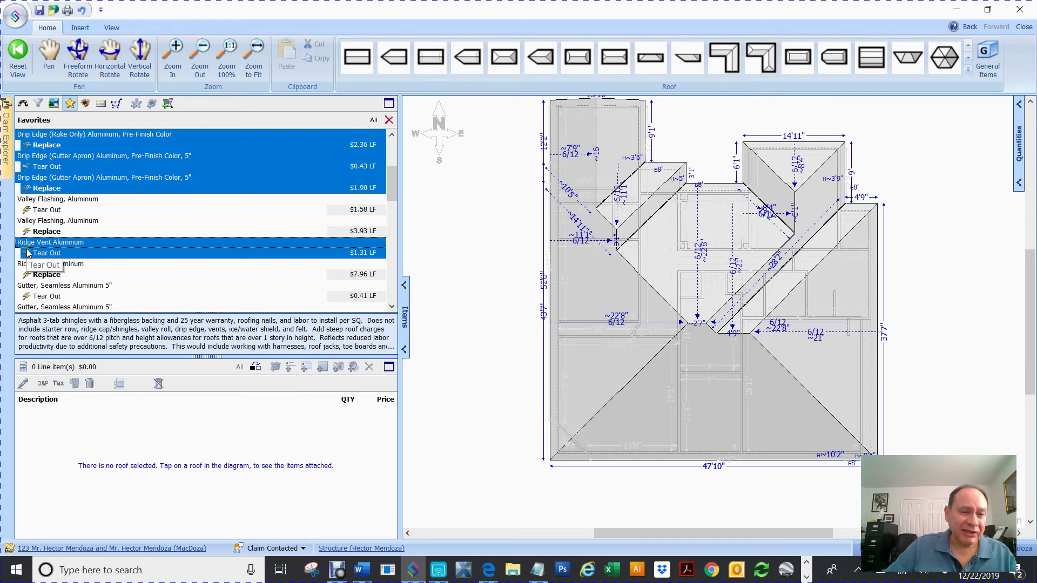
ctrl+click(27, 267)
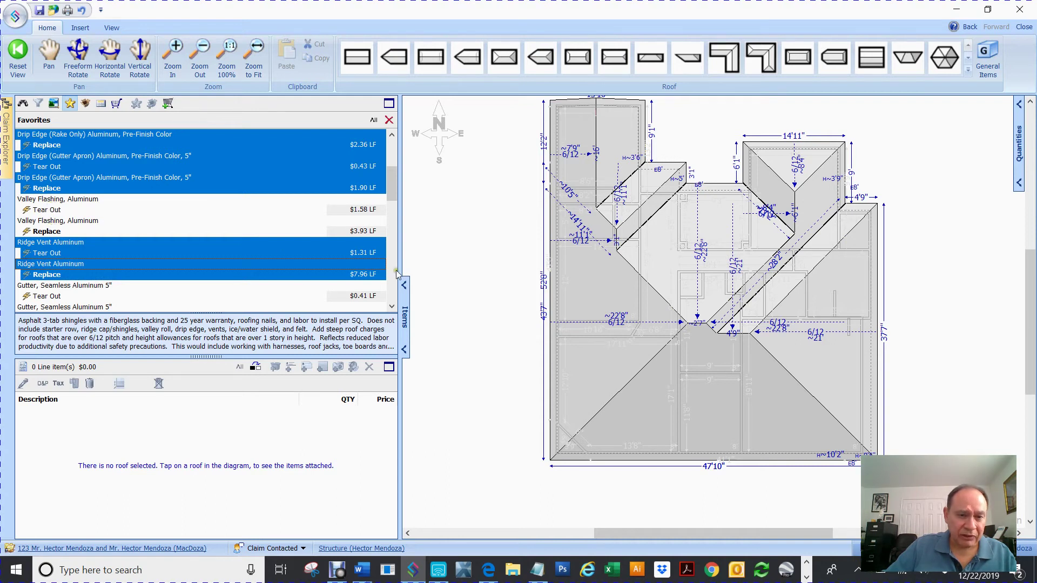
Step: Add only the Replace item of Chimney Flashing Small to the selected favorites, leaving its Tear Out item deselected
drag(390, 308, 392, 309)
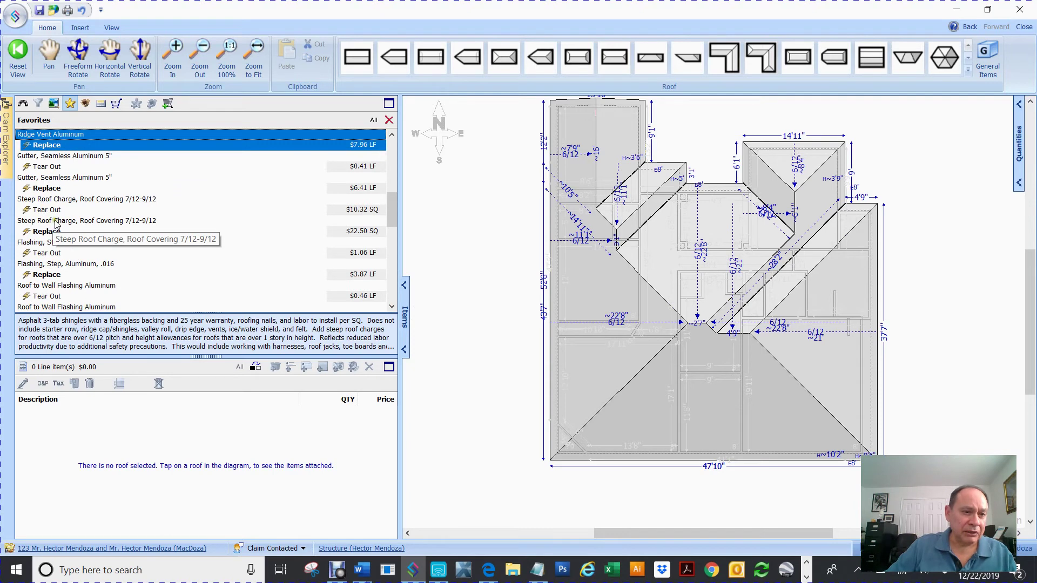
click(391, 281)
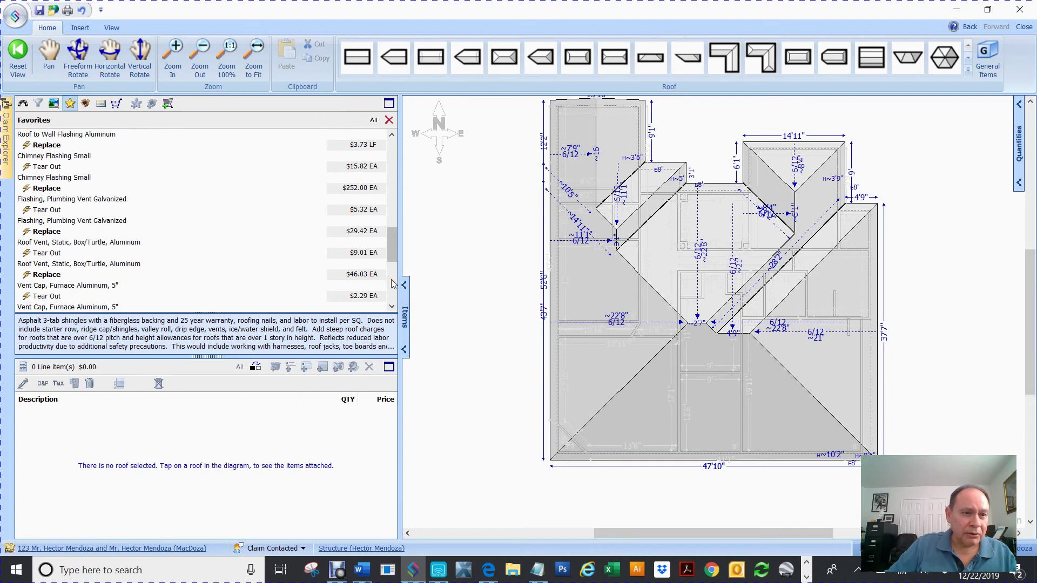
click(43, 158)
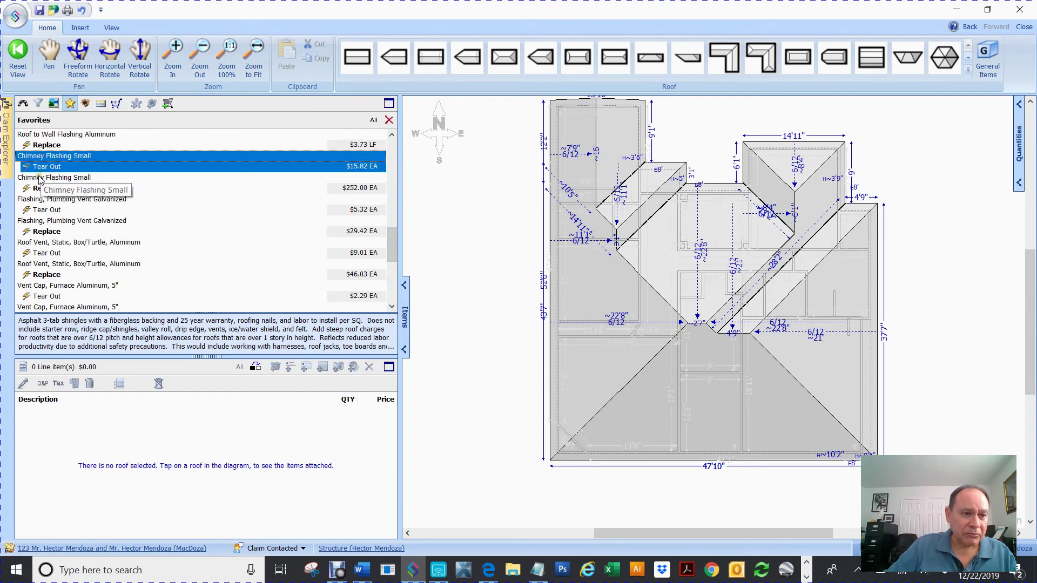
ctrl+click(40, 179)
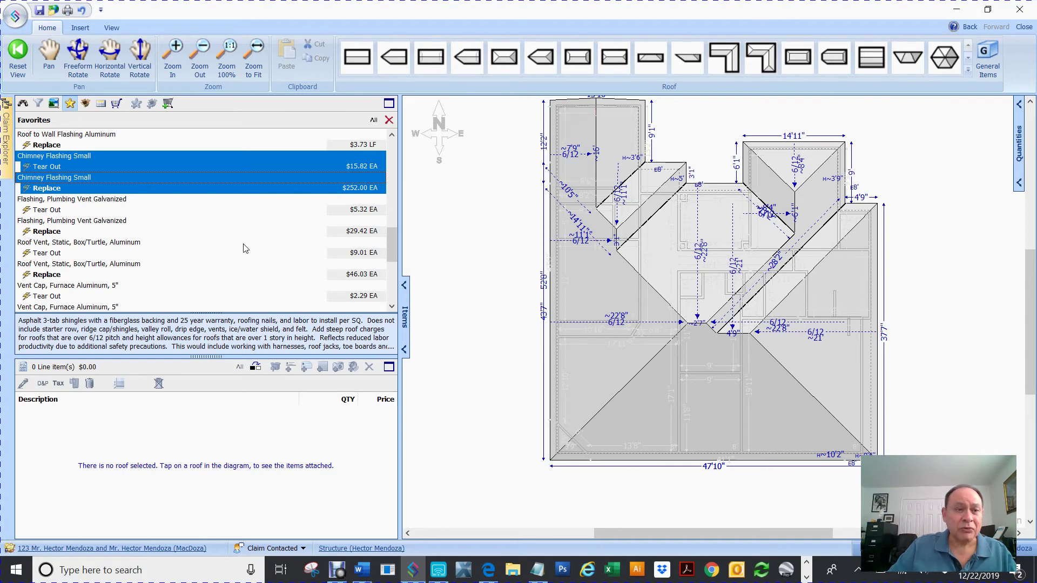
ctrl+click(61, 157)
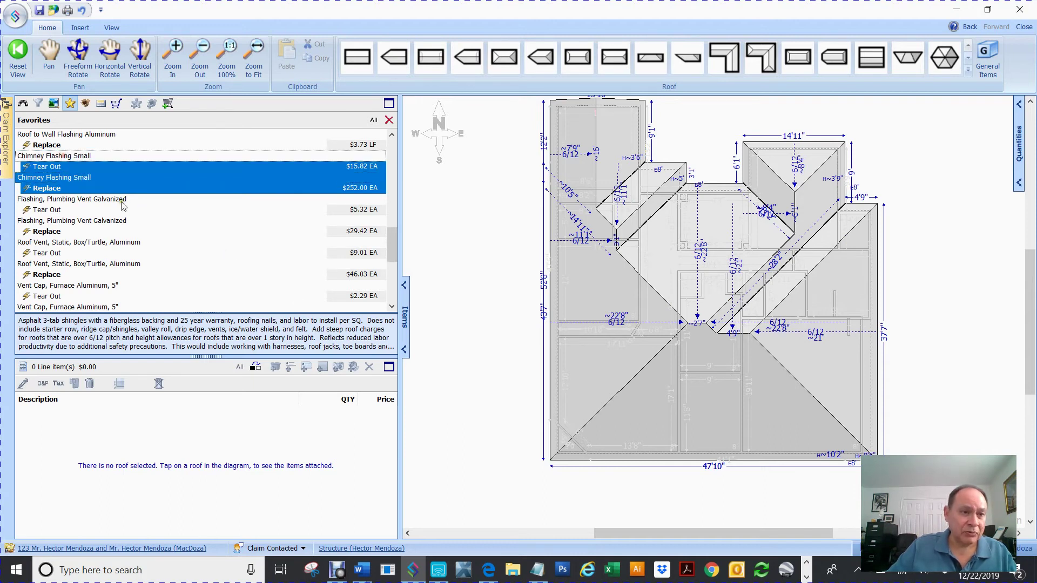
ctrl+click(54, 167)
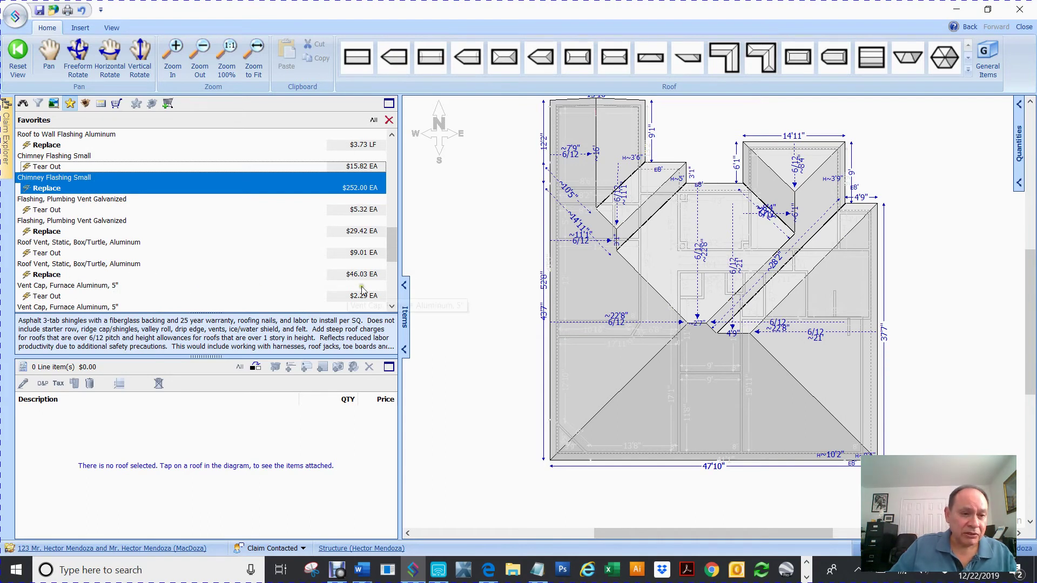
Step: Add the Tear Out and Replace Vent Cap, Furnace Aluminum, 5" favorites to the selection
ctrl+click(31, 290)
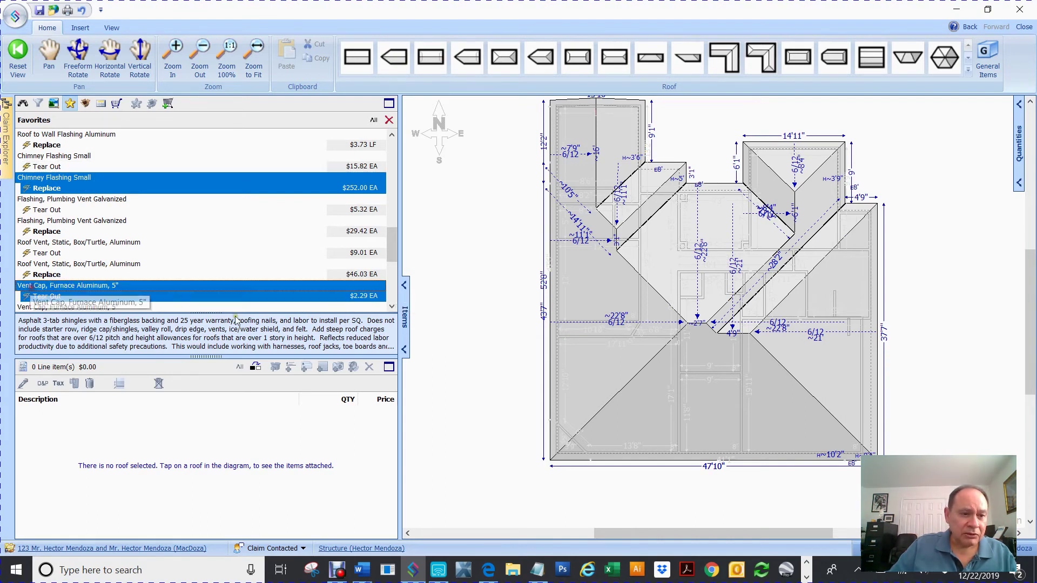
click(392, 307)
click(392, 306)
click(392, 307)
click(392, 306)
click(392, 306)
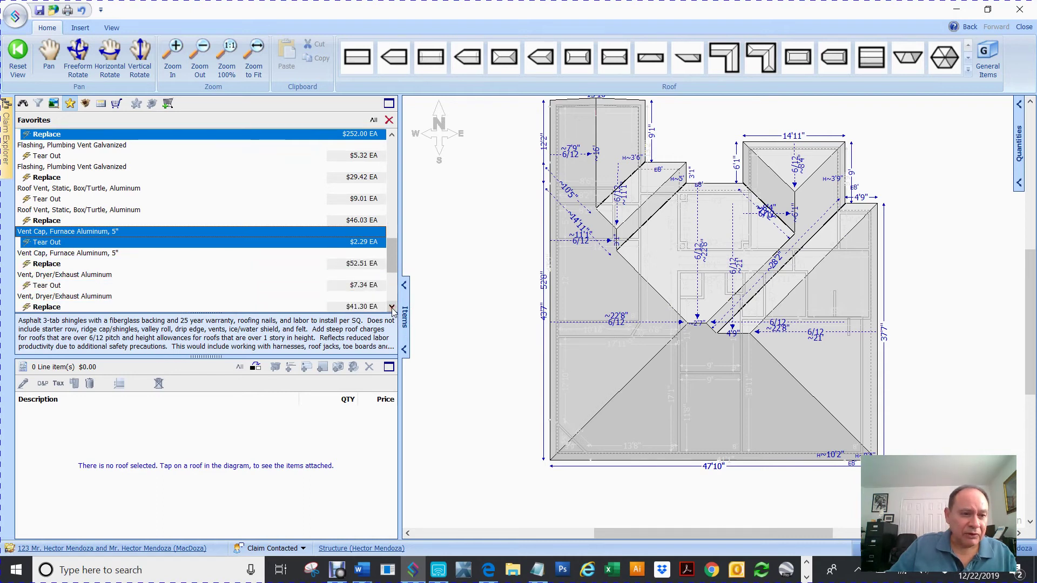
ctrl+click(103, 264)
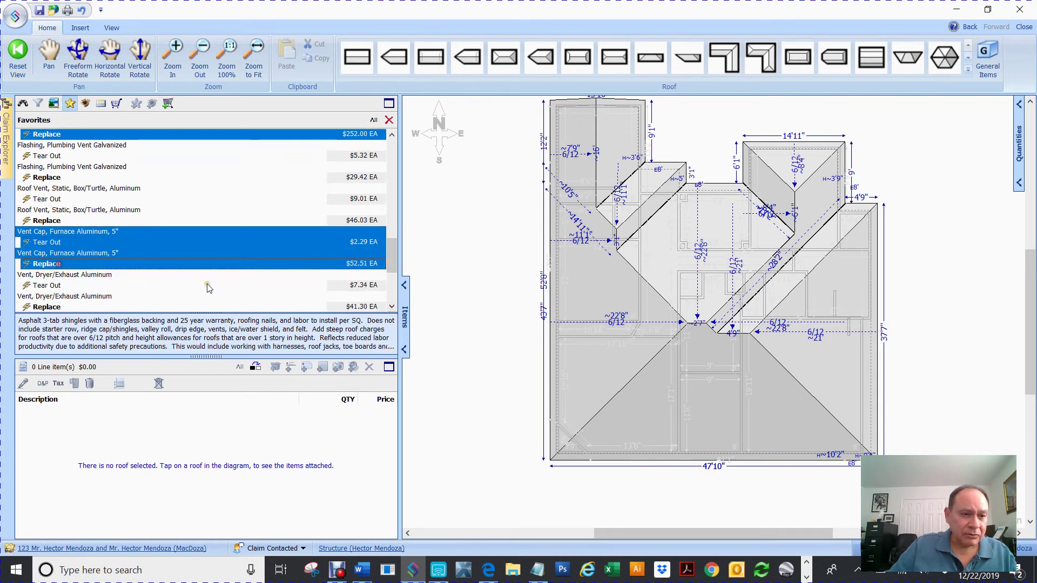
Step: Add the Tear Out and Replace Power Roof Vent Cover, Aluminum Large favorites to the selection
click(393, 297)
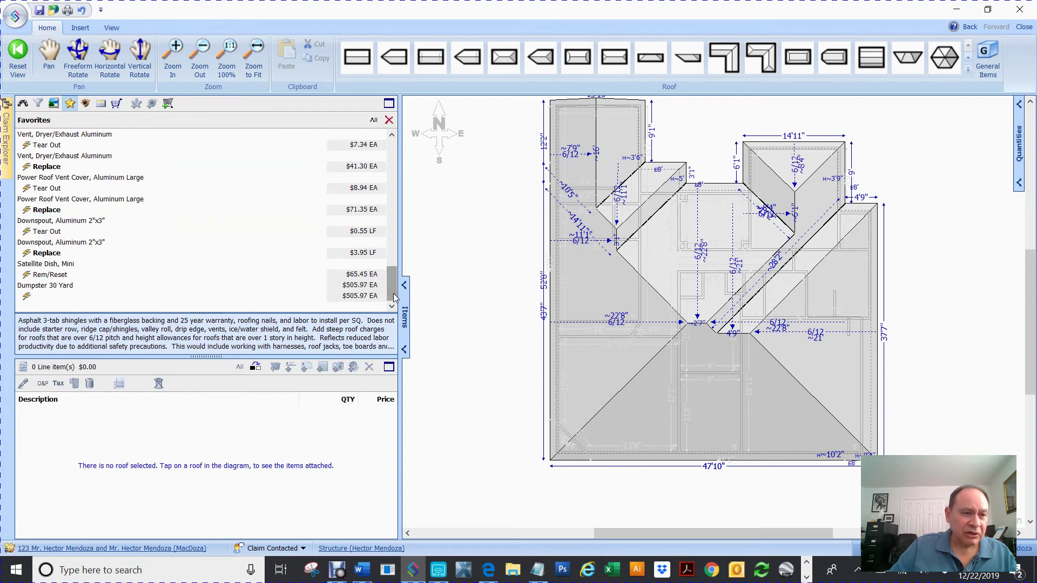
ctrl+click(43, 181)
ctrl+click(40, 207)
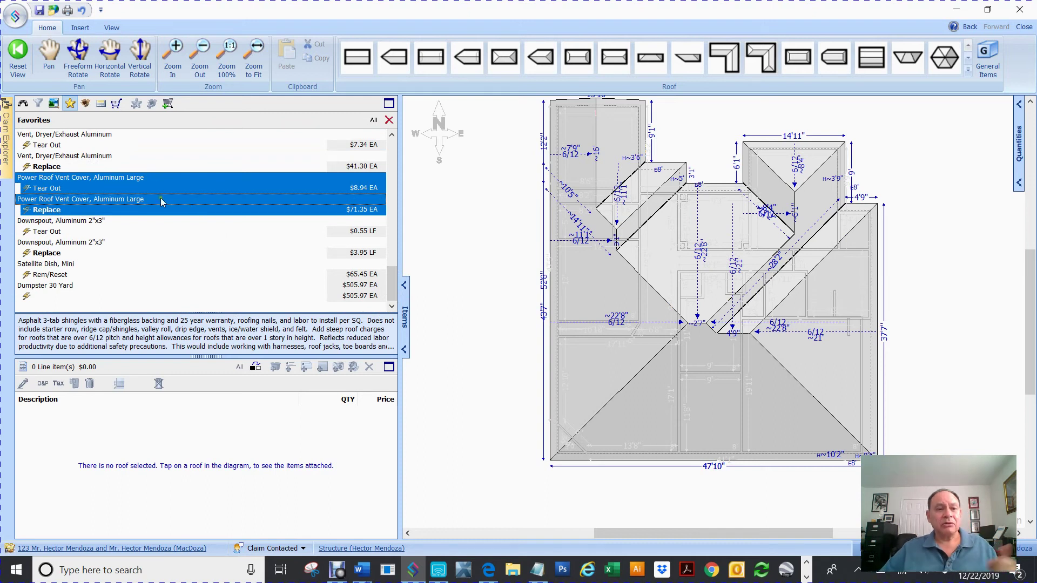
Step: Review the selected favorites, apply them all to the roof plan and deselect the roof
key(ctrl+a)
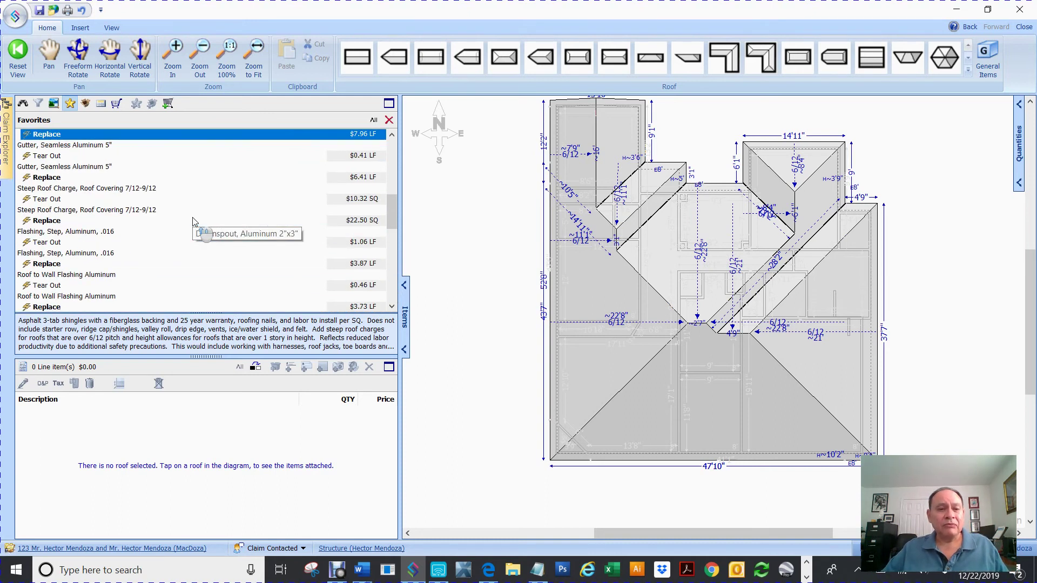
scroll(193, 217, down, 15)
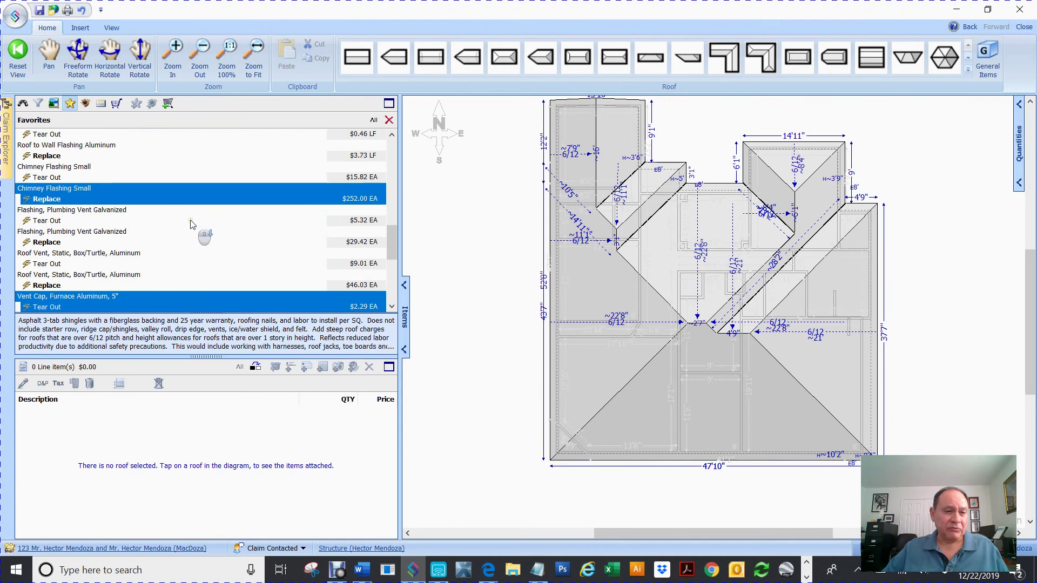
scroll(191, 220, down, 3)
scroll(190, 220, down, 3)
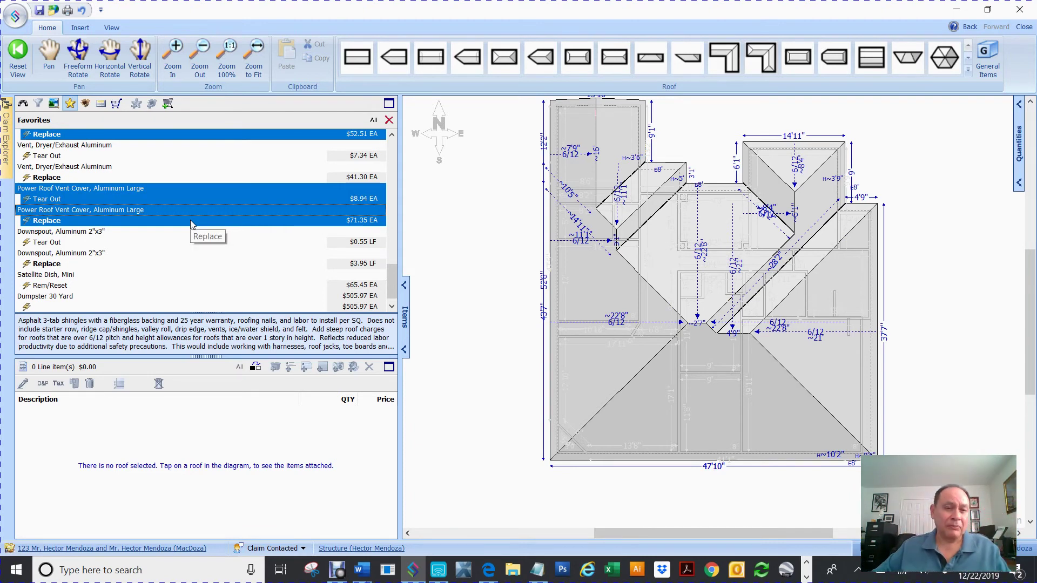
drag(48, 190, 513, 201)
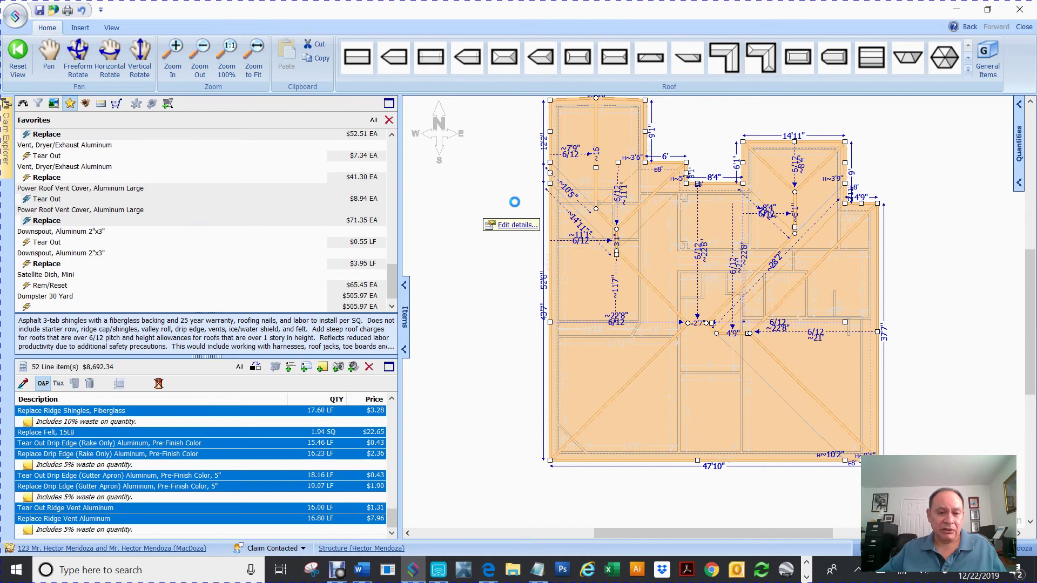
click(455, 392)
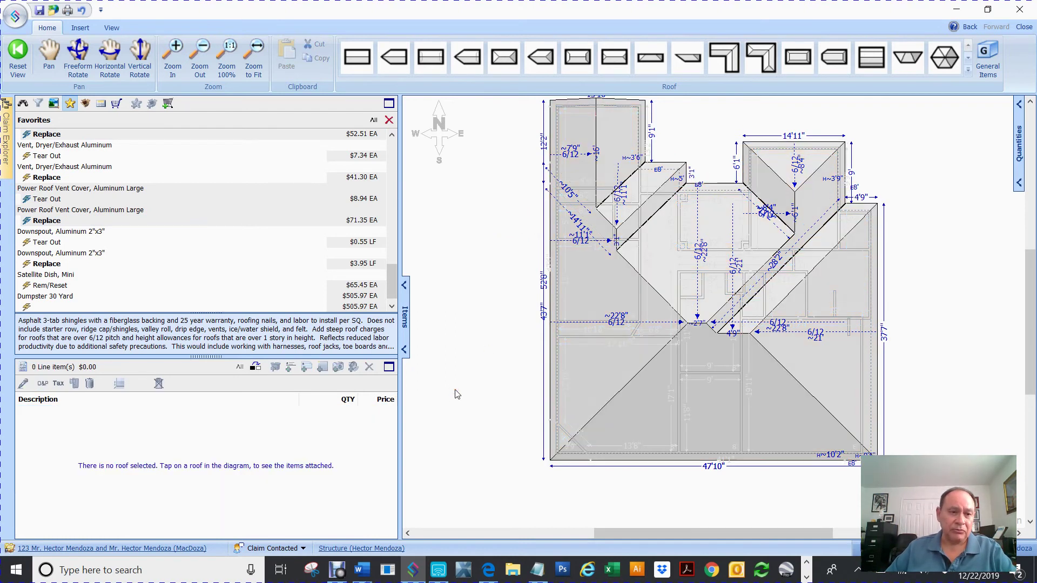
Step: Select the whole roof and set the quantity of both Power Roof Vent Cover, Aluminum Large items, Tear Out and Replace, to 3
drag(505, 483, 920, 108)
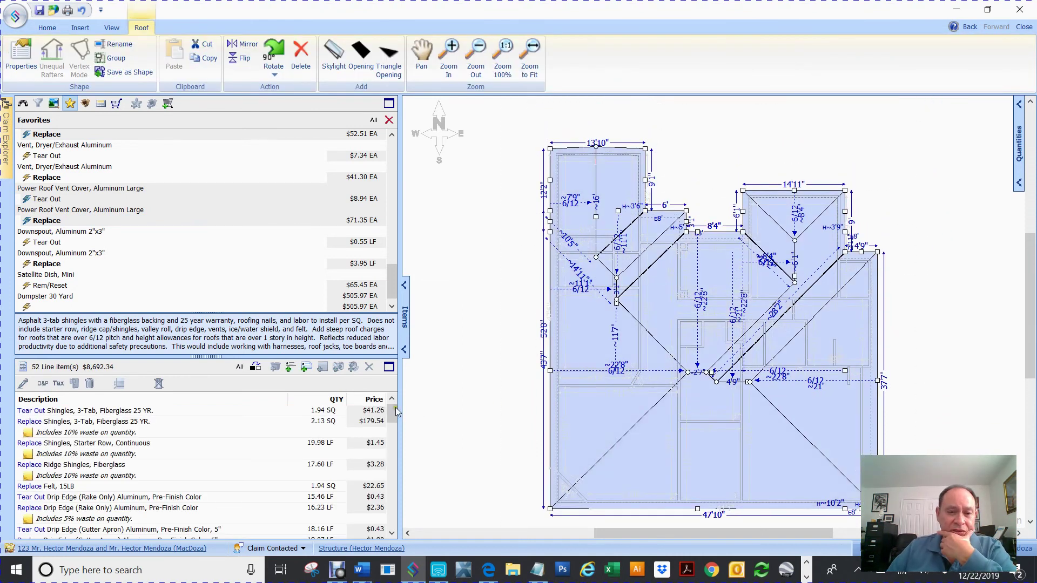
drag(392, 416, 406, 550)
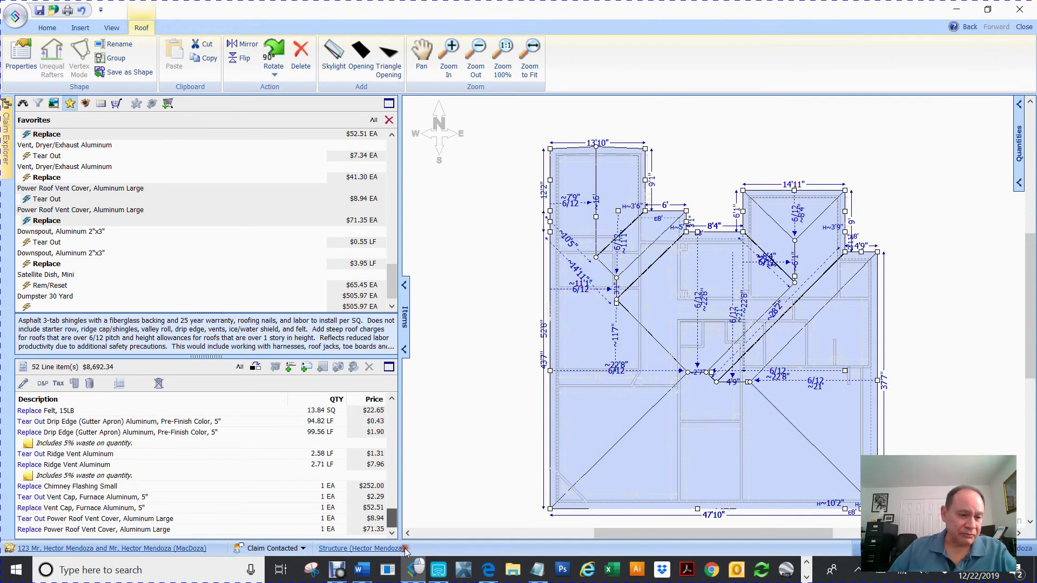
click(34, 519)
shift+click(34, 529)
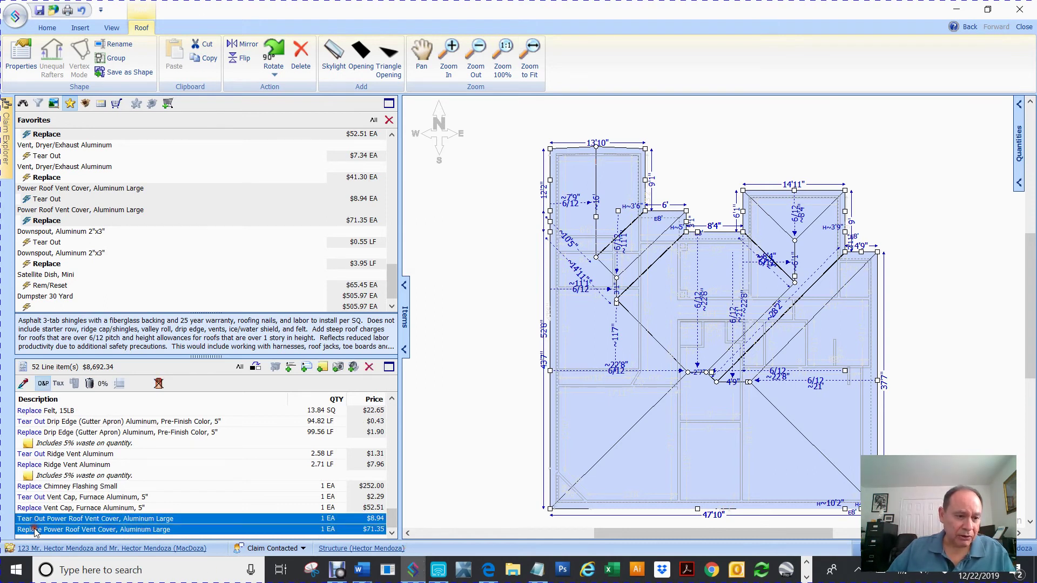
double_click(33, 519)
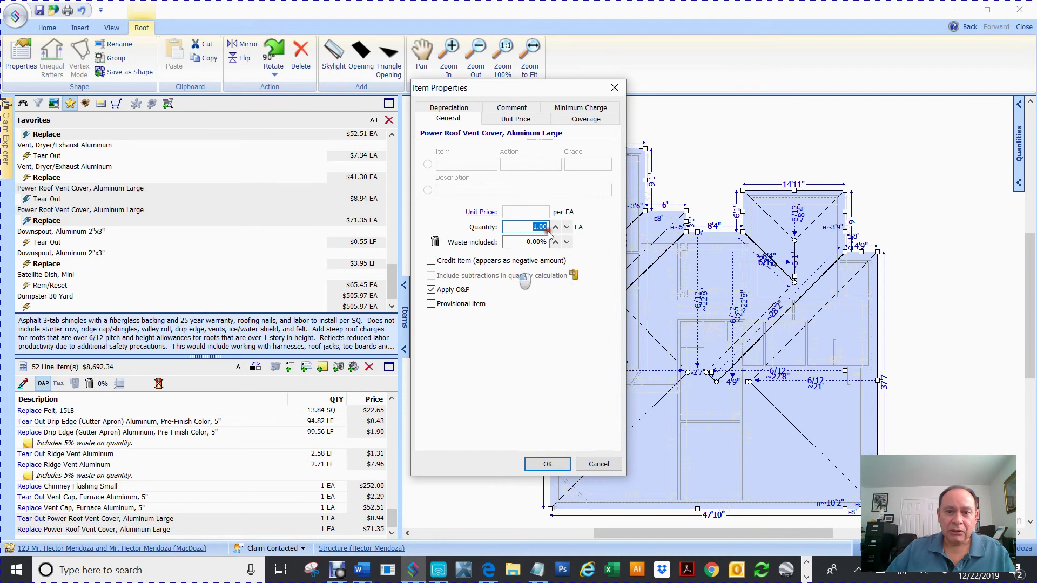
click(548, 464)
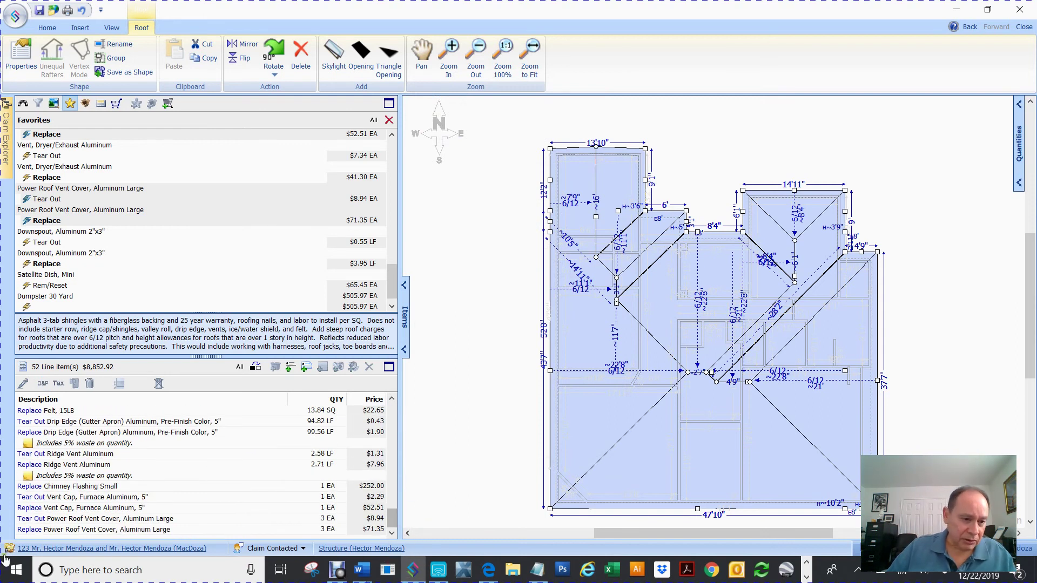
click(28, 508)
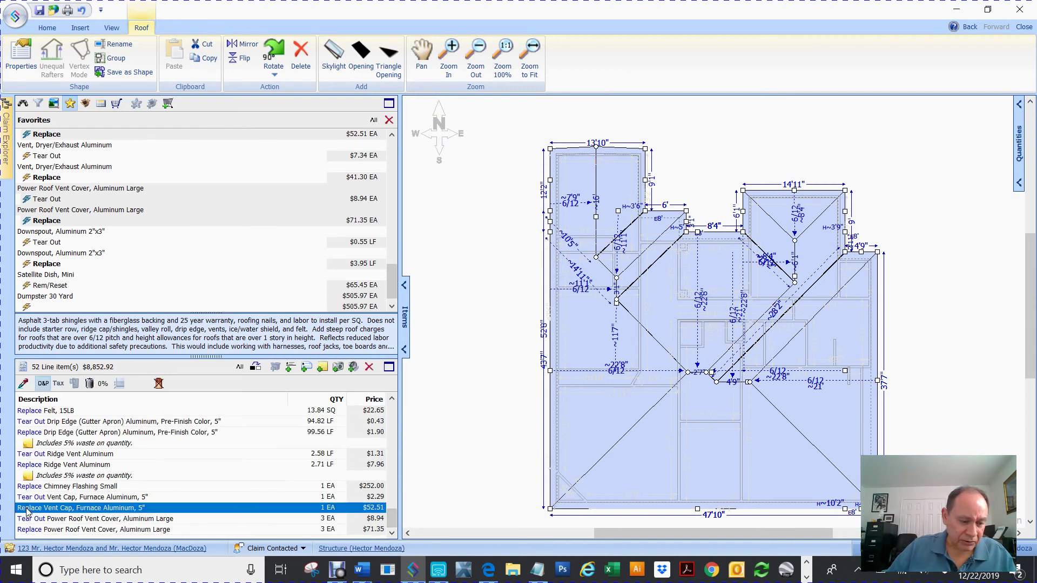
shift+click(27, 499)
click(26, 501)
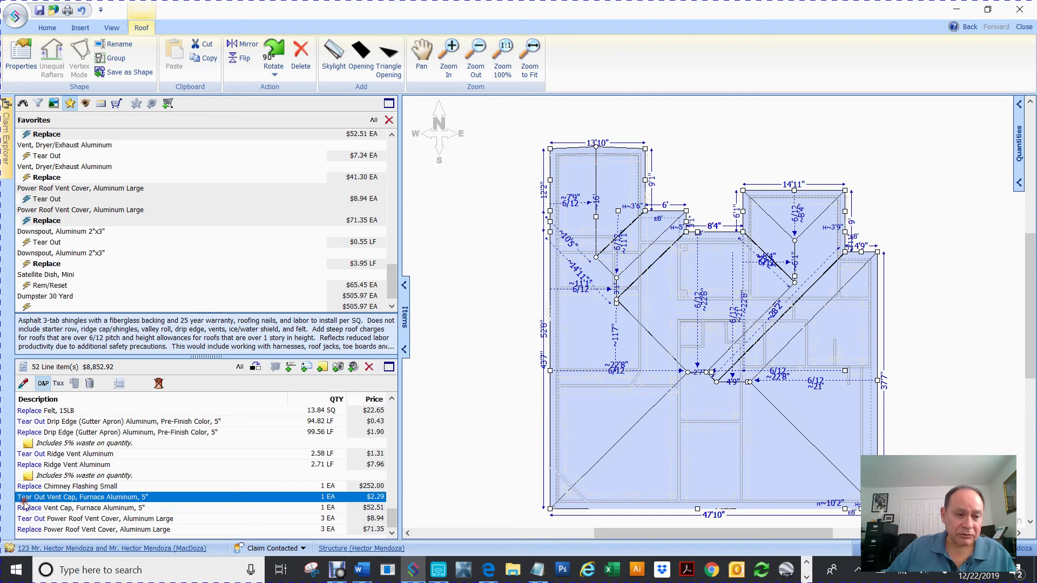
shift+click(25, 508)
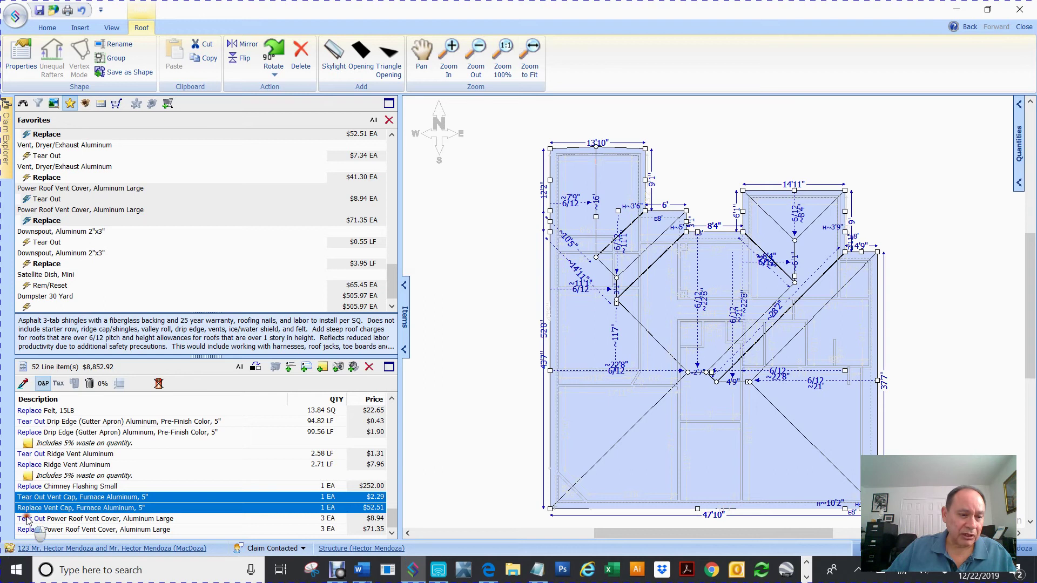
click(26, 520)
click(29, 499)
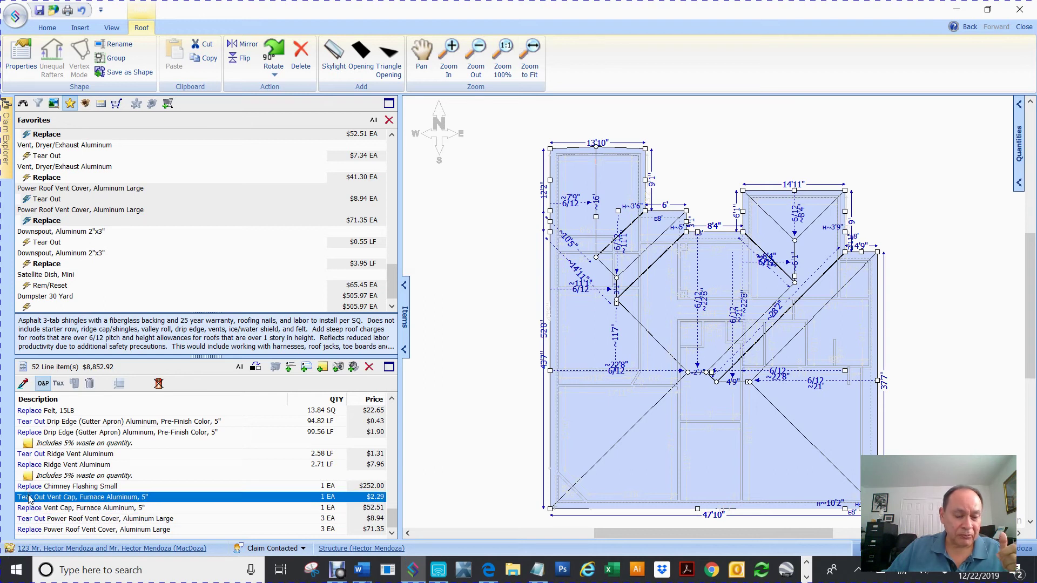
double_click(27, 498)
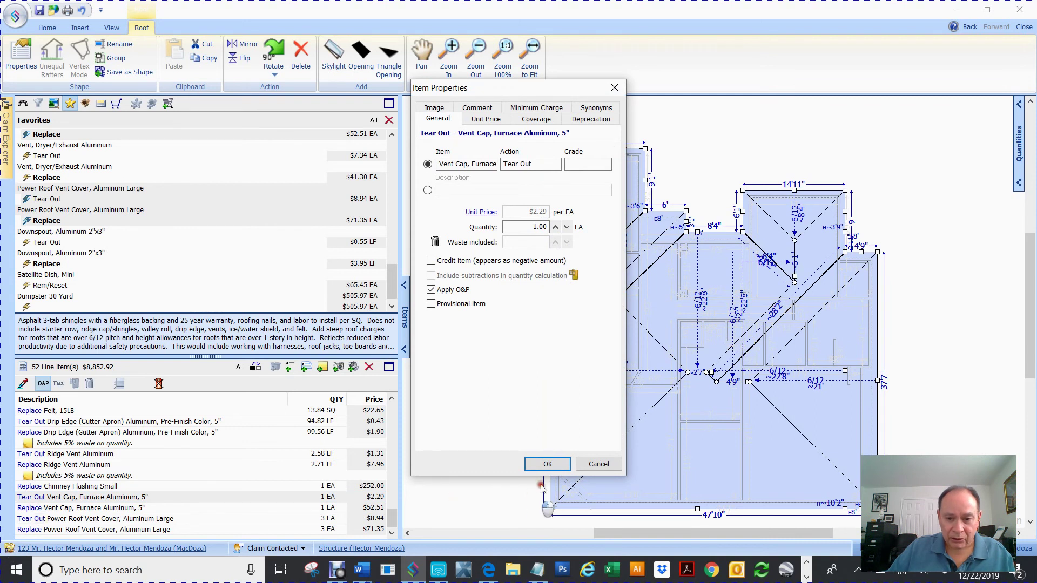
click(597, 464)
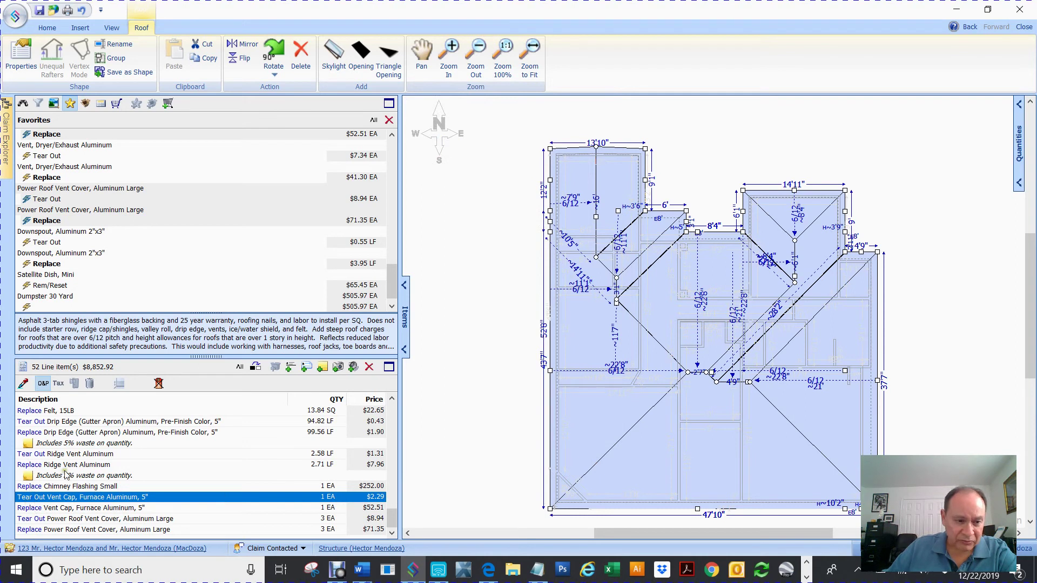
Step: Set the Replace Chimney Flashing Small quantity to 5 for all occurrences in the active estimate
double_click(28, 489)
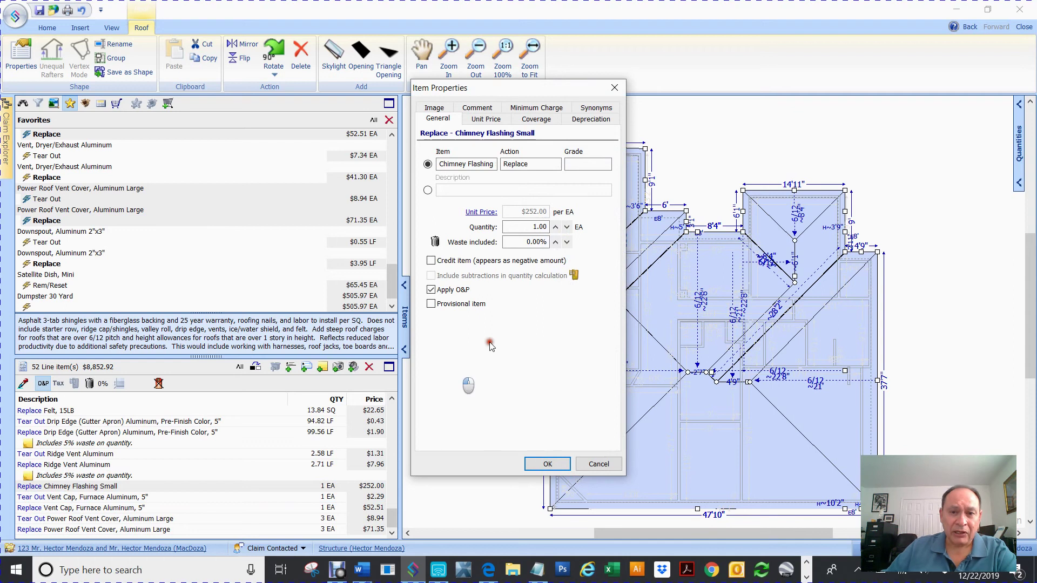
click(542, 227)
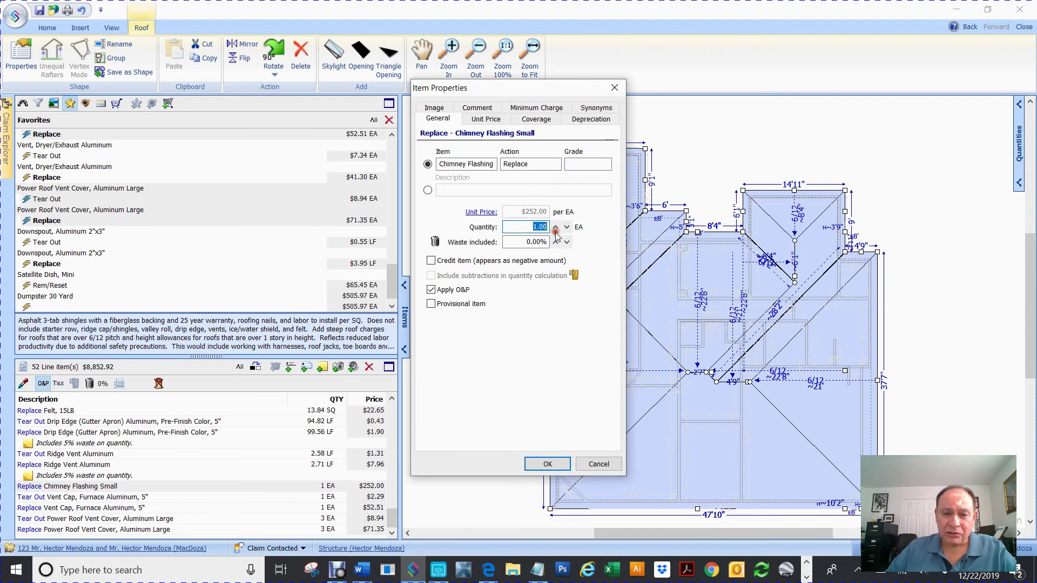
text(5)
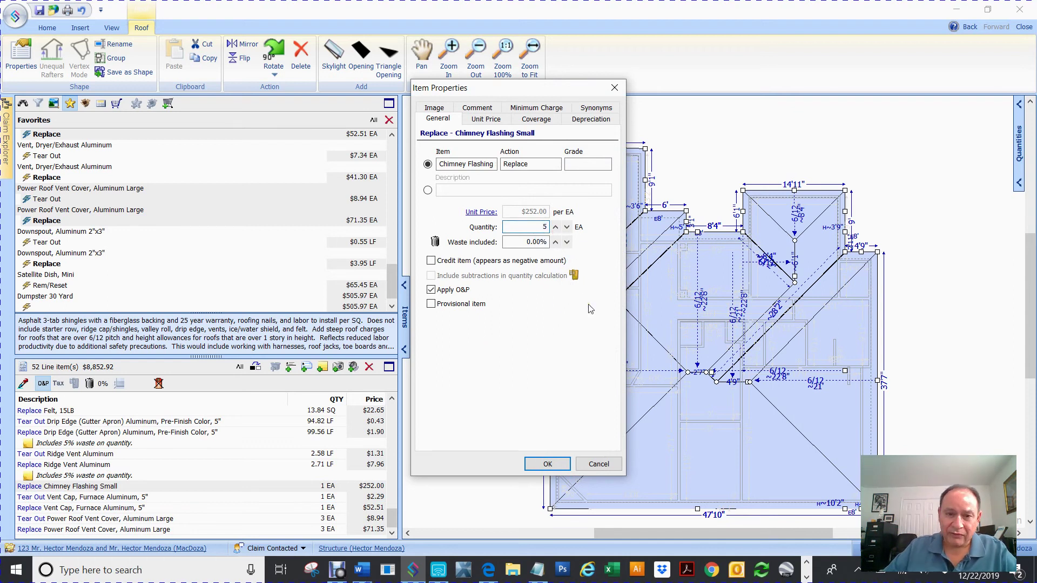
click(547, 464)
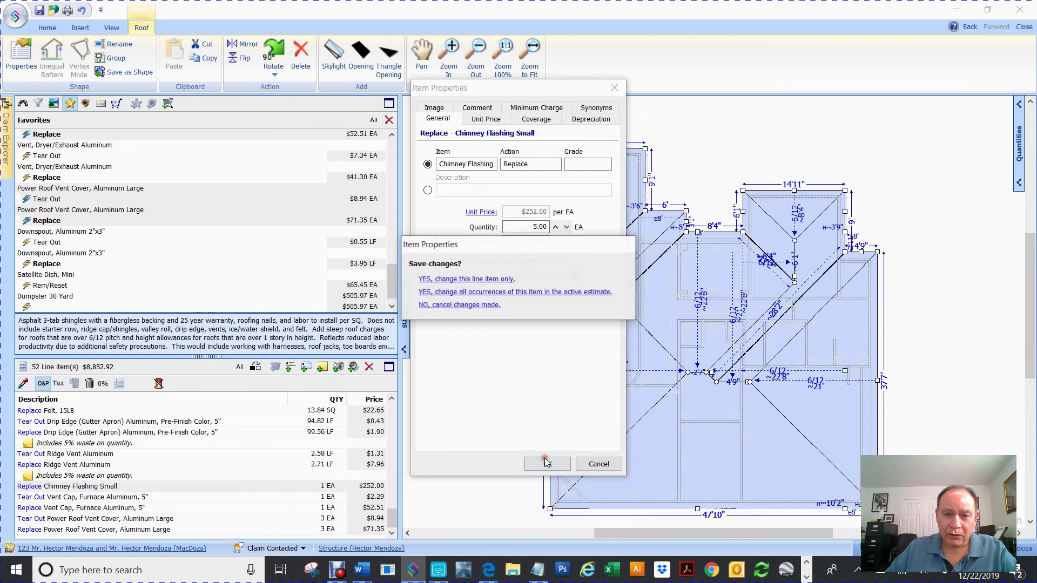
click(478, 292)
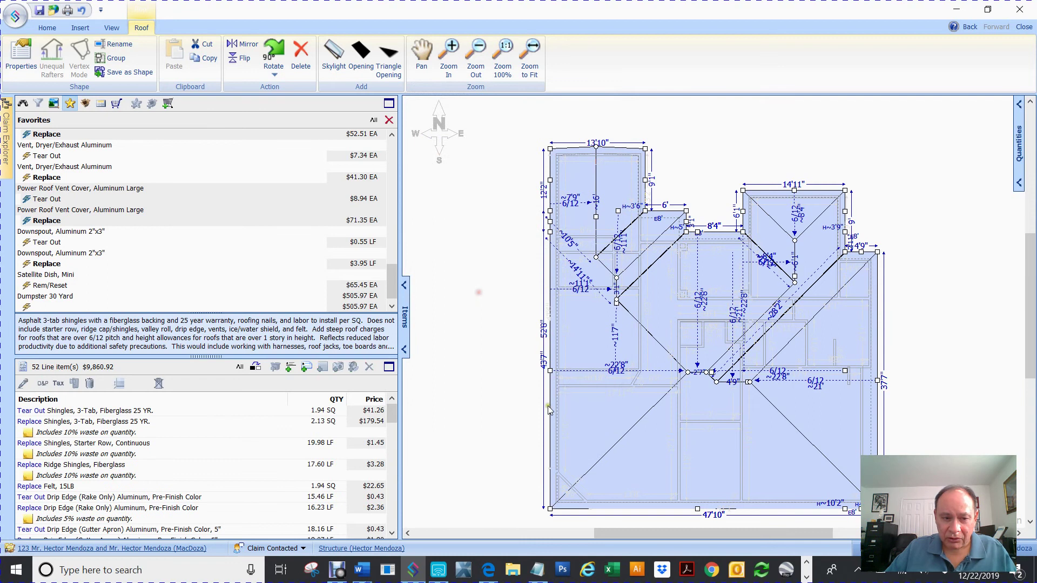
Step: Set the Tear Out Vent Cap, Furnace Aluminum, 5" quantity to 5 for this line item only and deselect the roof
drag(394, 410, 396, 541)
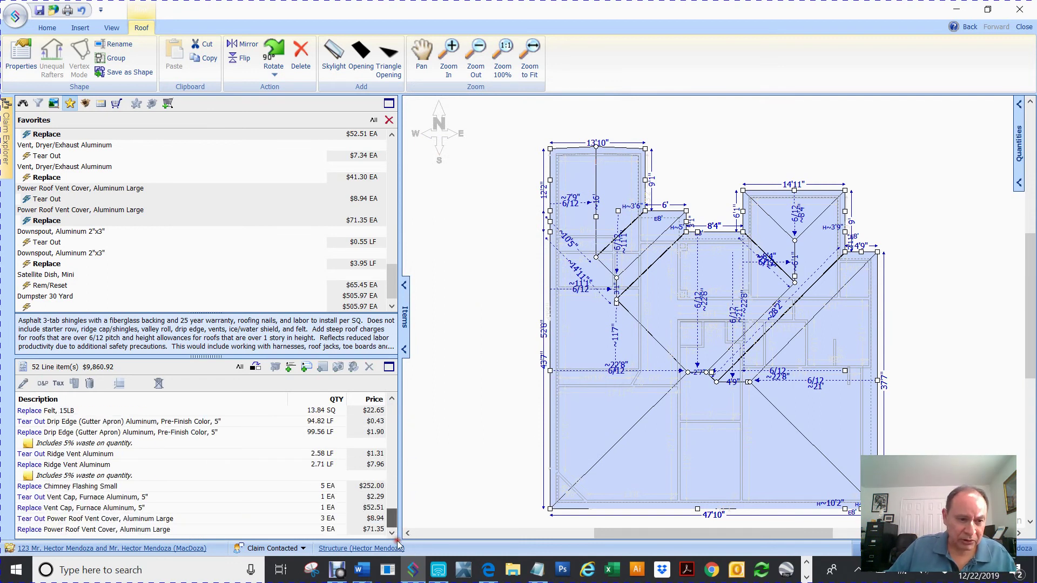
double_click(38, 497)
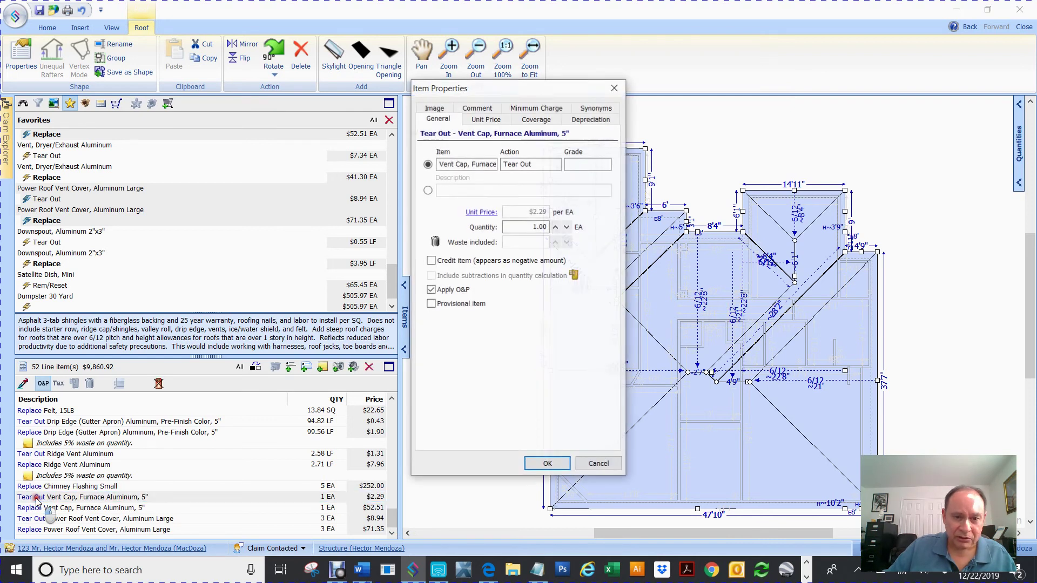
click(528, 227)
text(5)
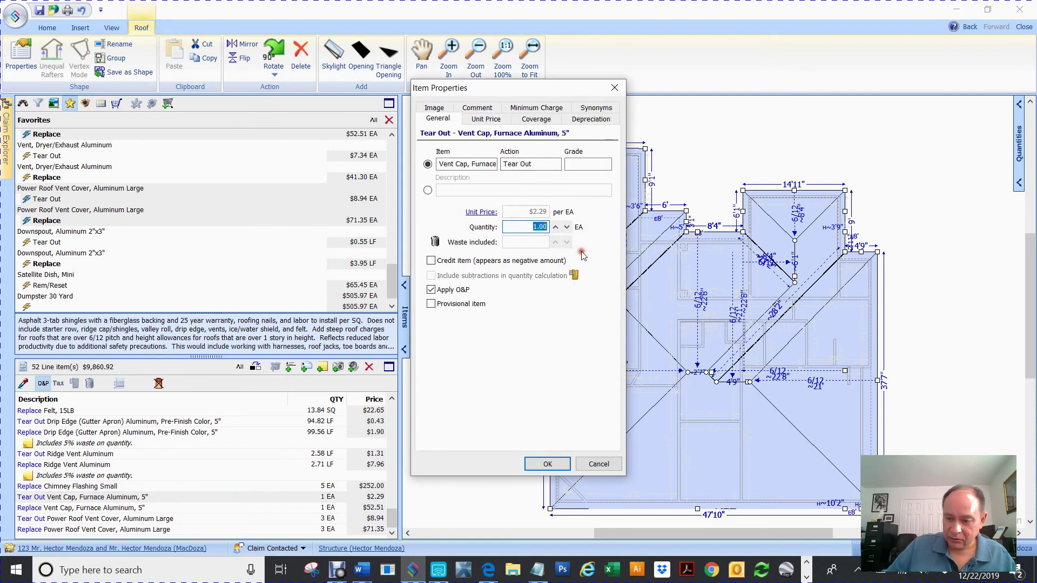
click(547, 466)
click(468, 279)
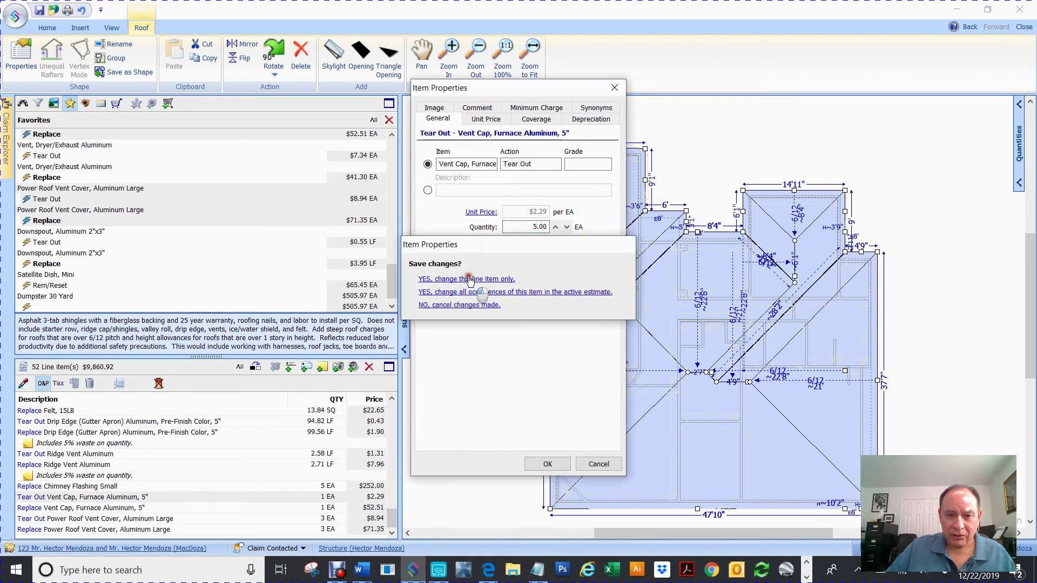
click(476, 417)
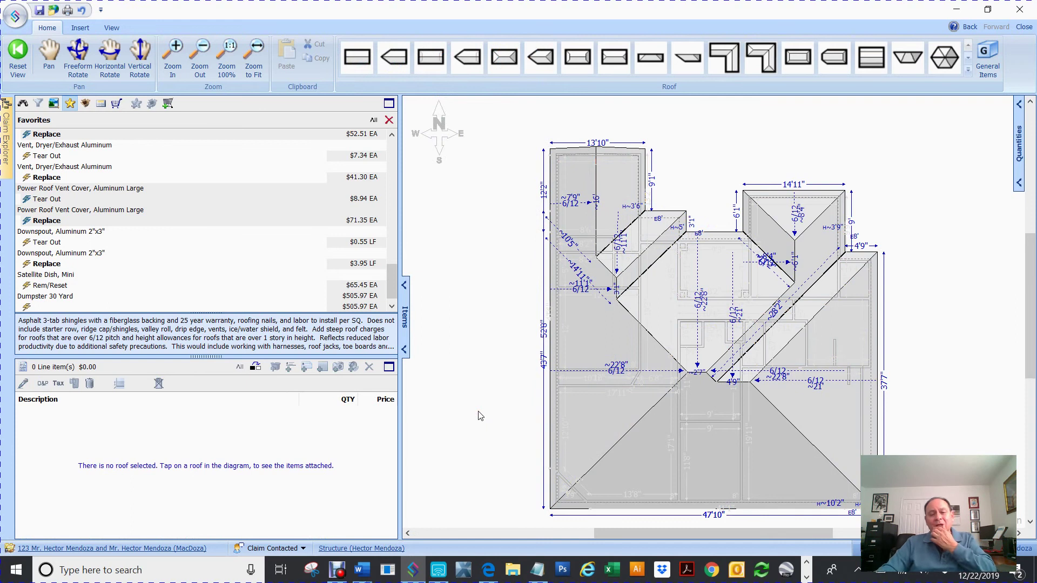
drag(389, 284, 401, 301)
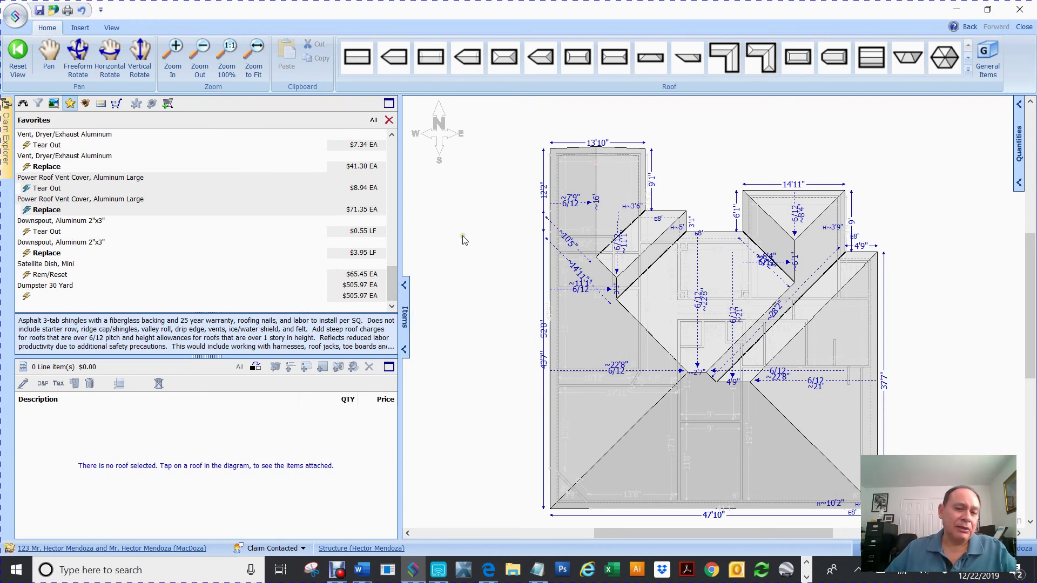
scroll(463, 240, up, 3)
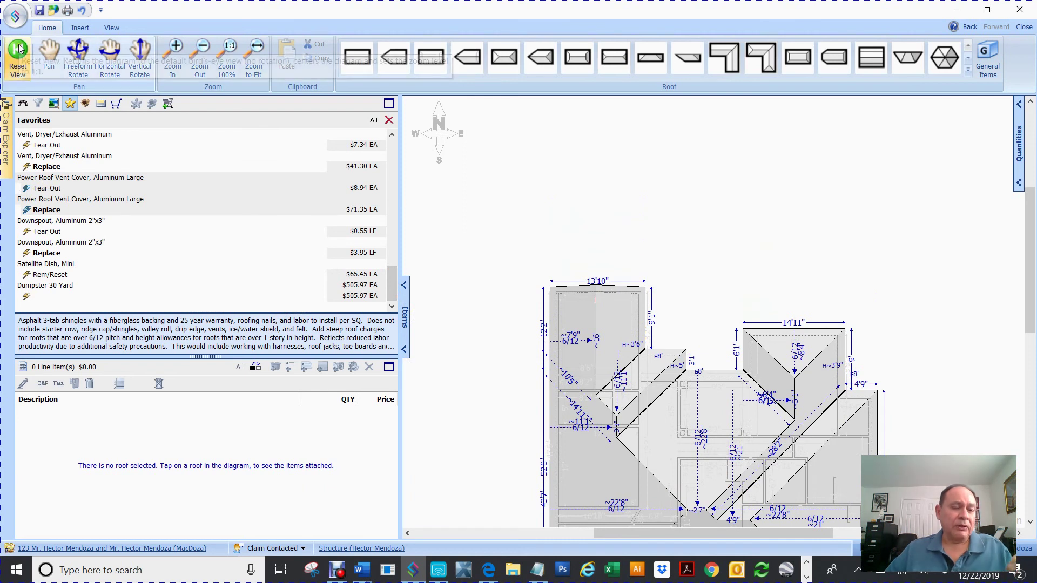
scroll(599, 232, down, 3)
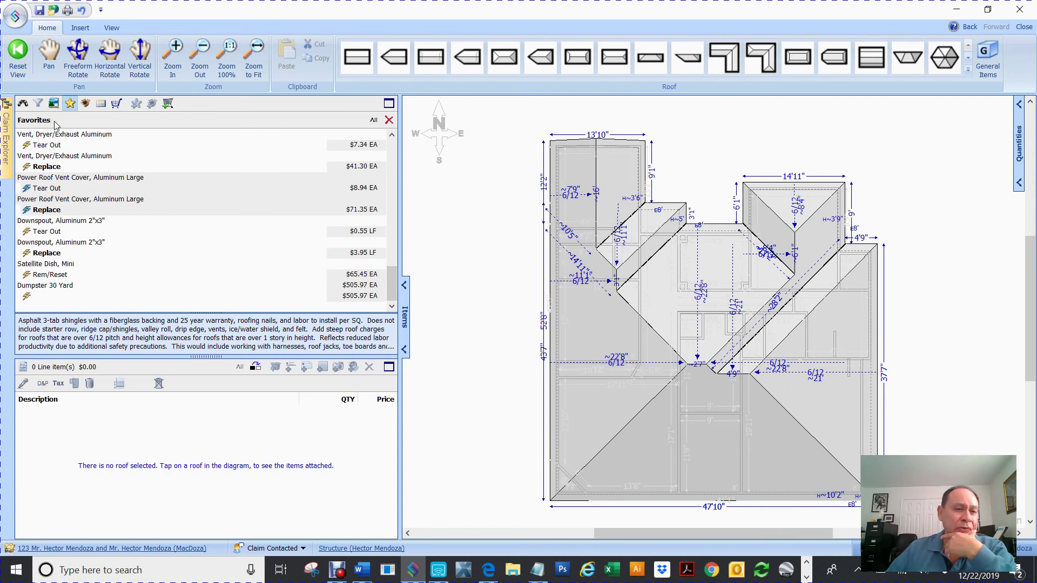
Step: Browse the August 2019 price list to RFG - Roofing, RFG - Rolled Roofing and expand Rolled Roofing Glued Down
click(23, 104)
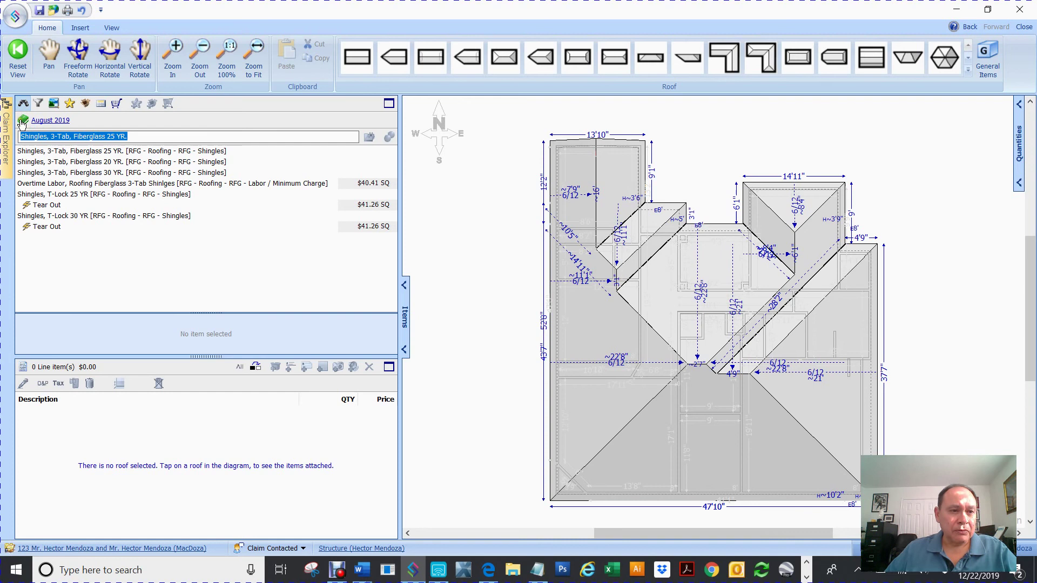
click(23, 120)
scroll(142, 243, down, 18)
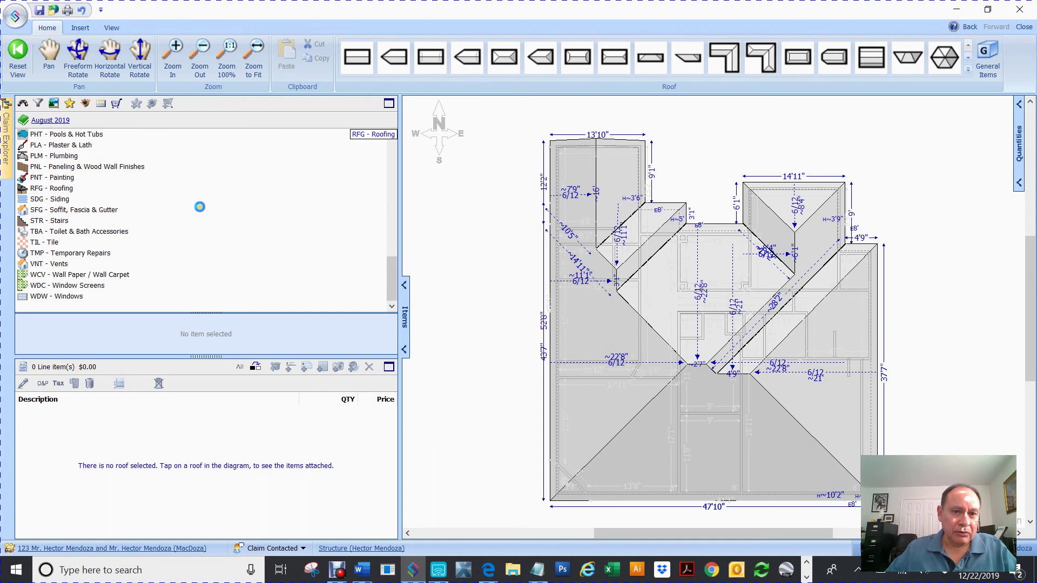
click(381, 136)
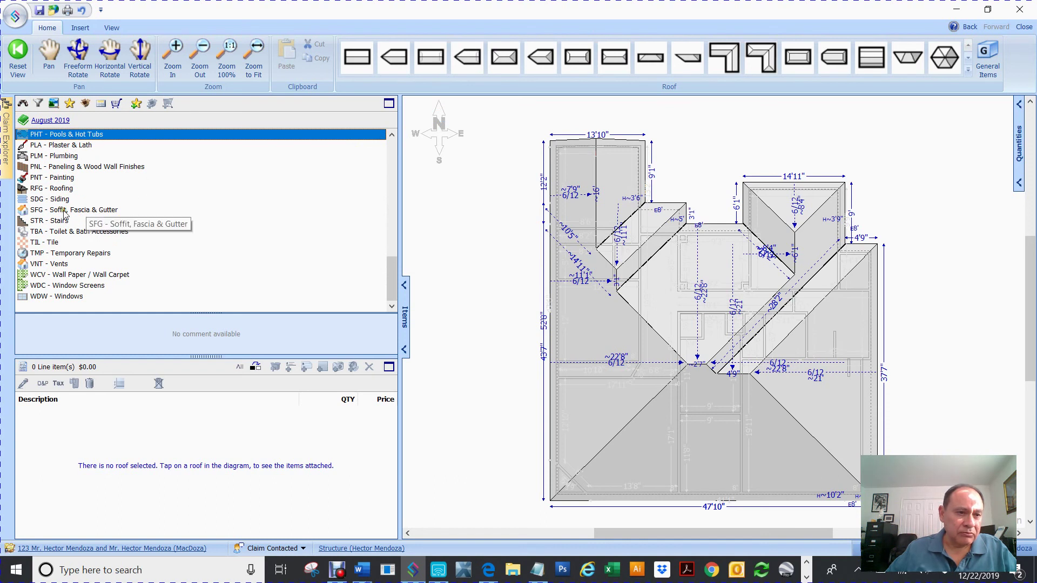
double_click(36, 189)
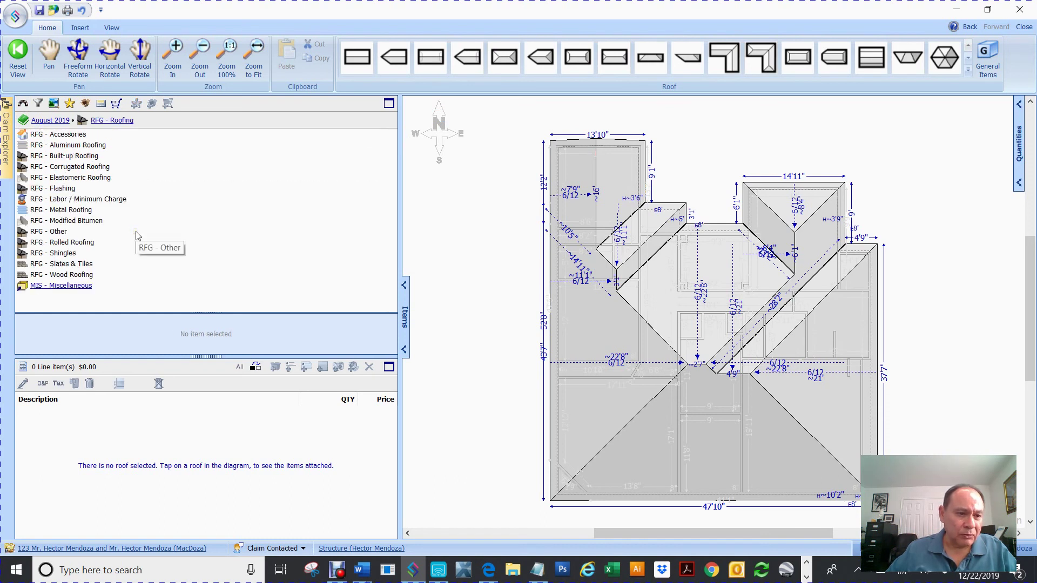
double_click(32, 243)
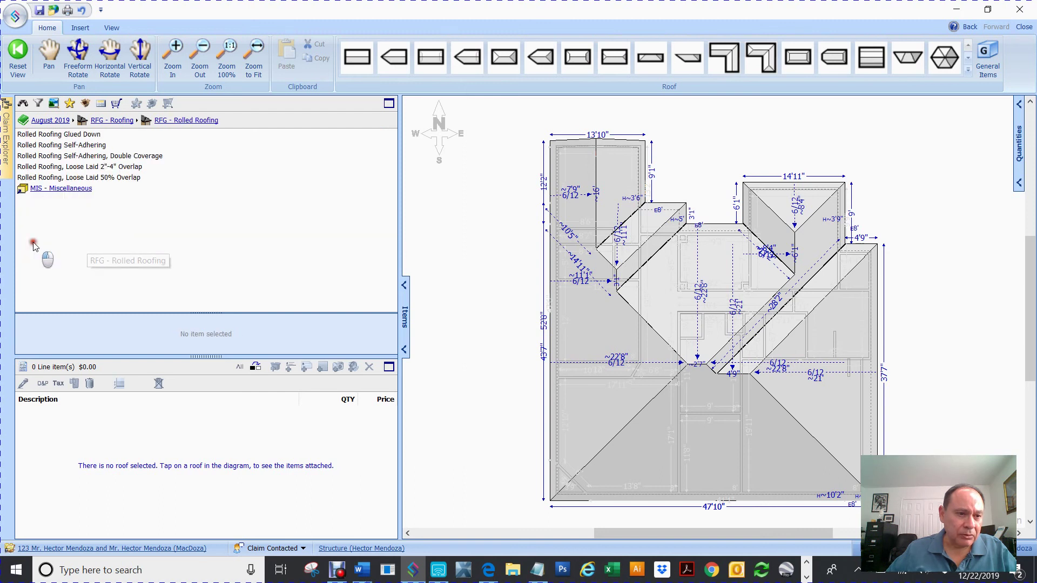
click(52, 135)
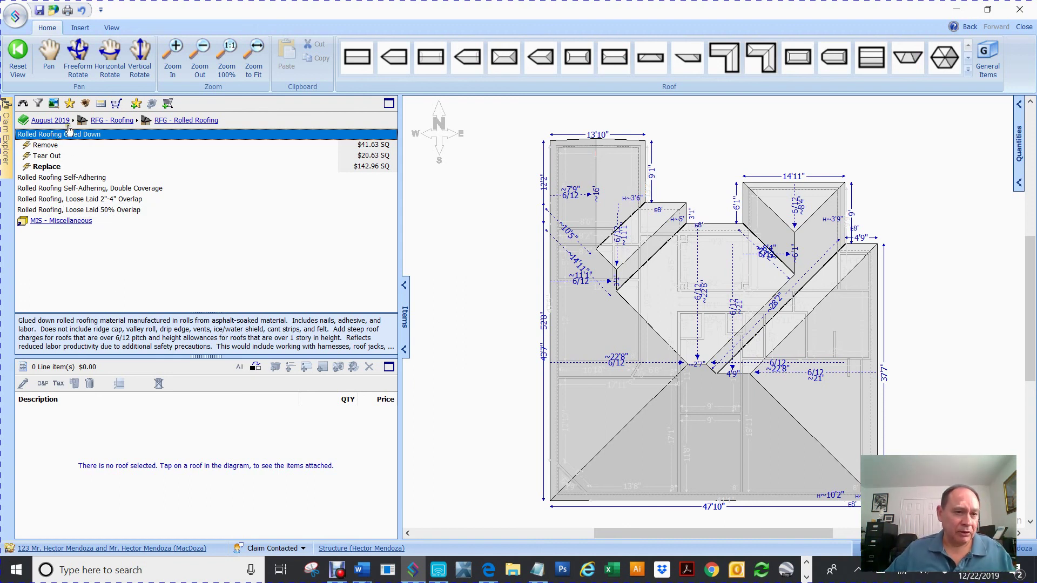
Step: Add only the Remove and Replace actions of Rolled Roofing Glued Down to the favorites
click(46, 146)
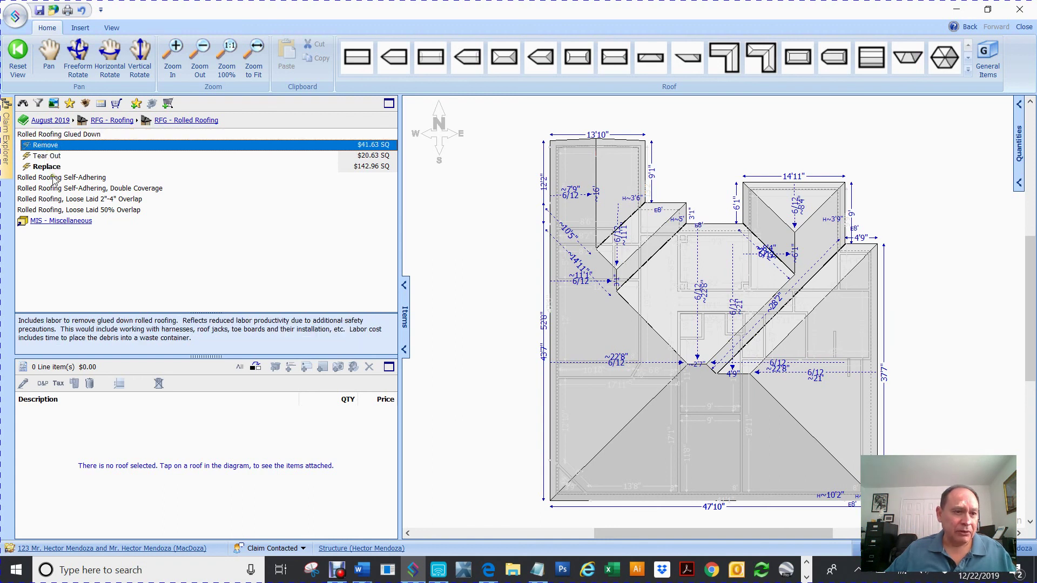
shift+click(44, 167)
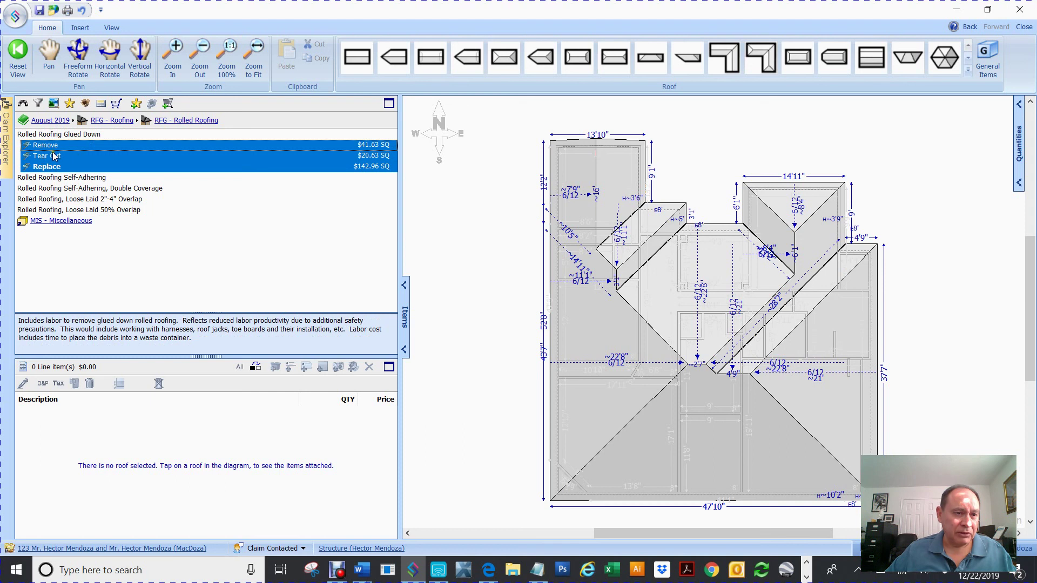
click(47, 157)
click(46, 145)
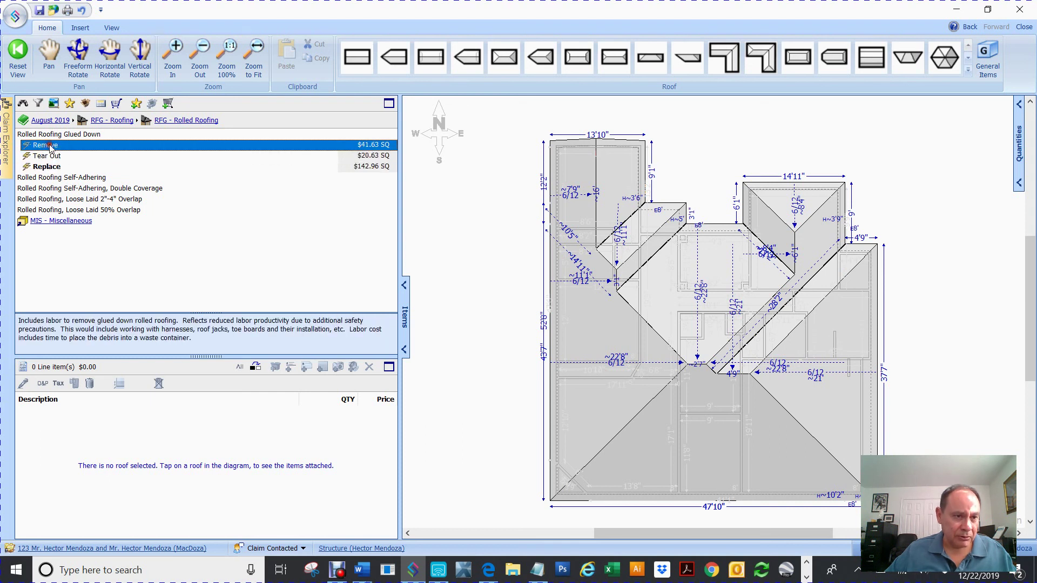
ctrl+click(45, 168)
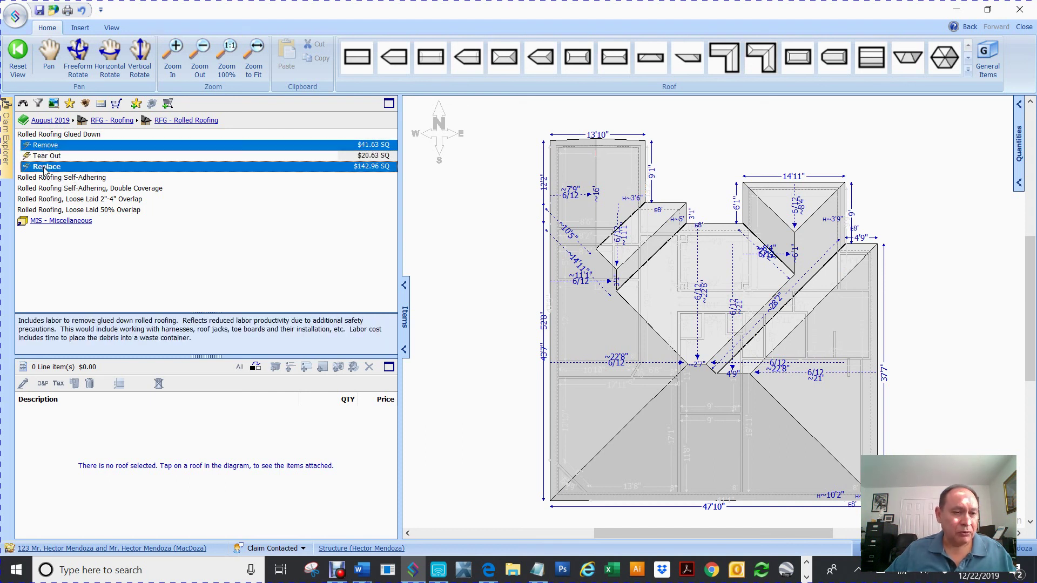
right_click(45, 169)
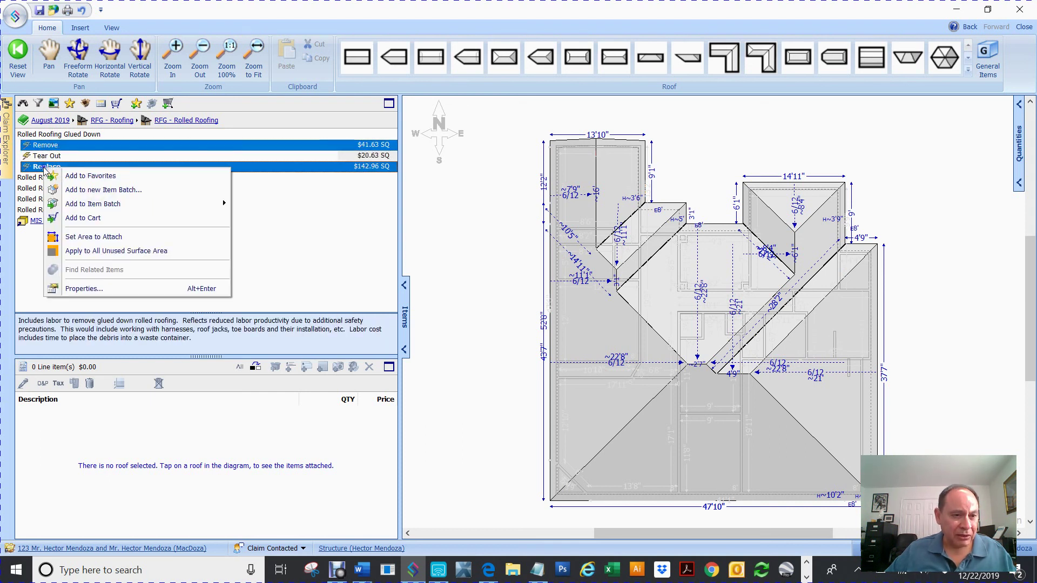
click(92, 178)
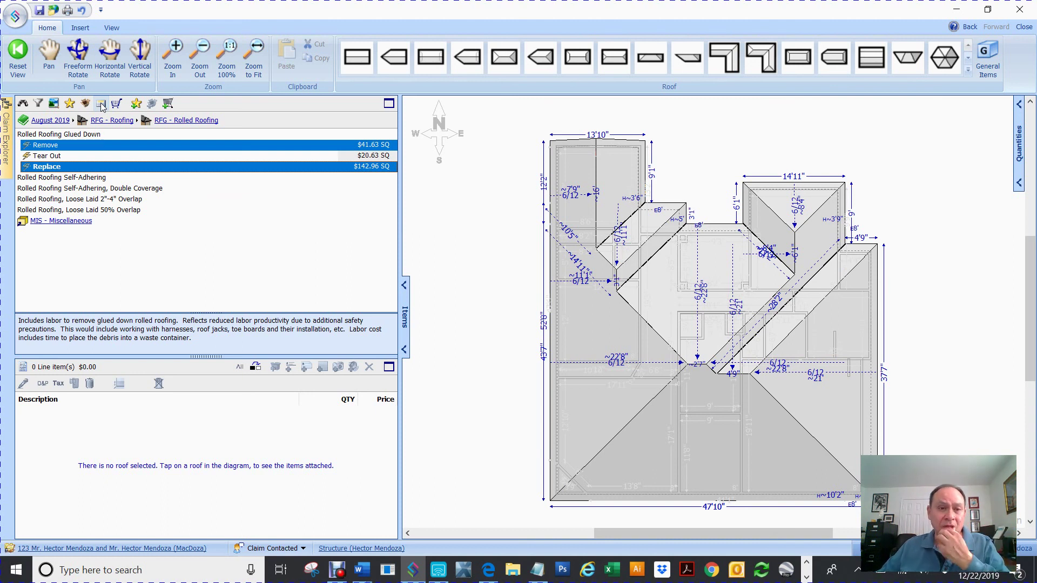
click(471, 277)
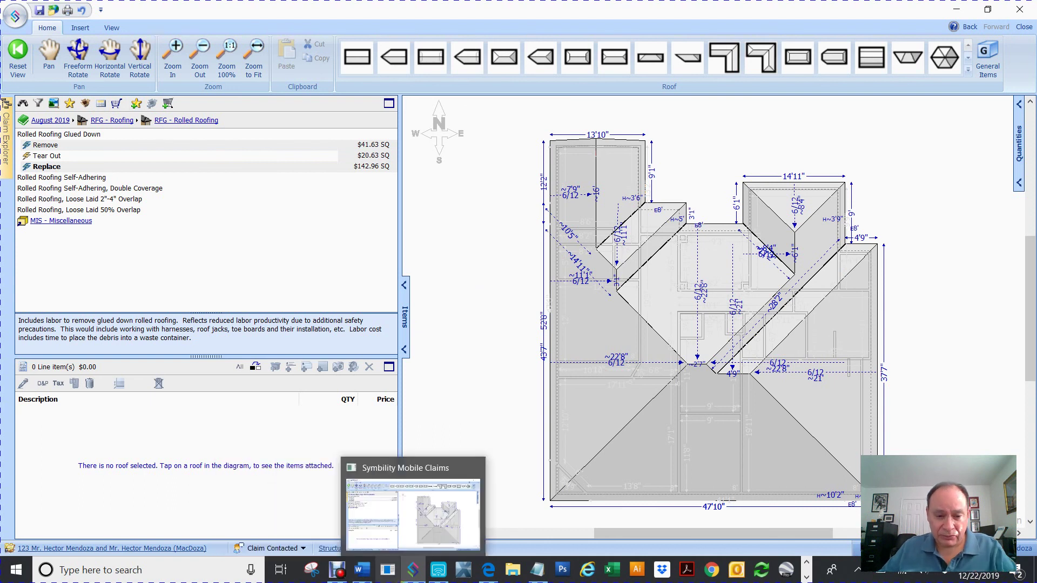
click(337, 570)
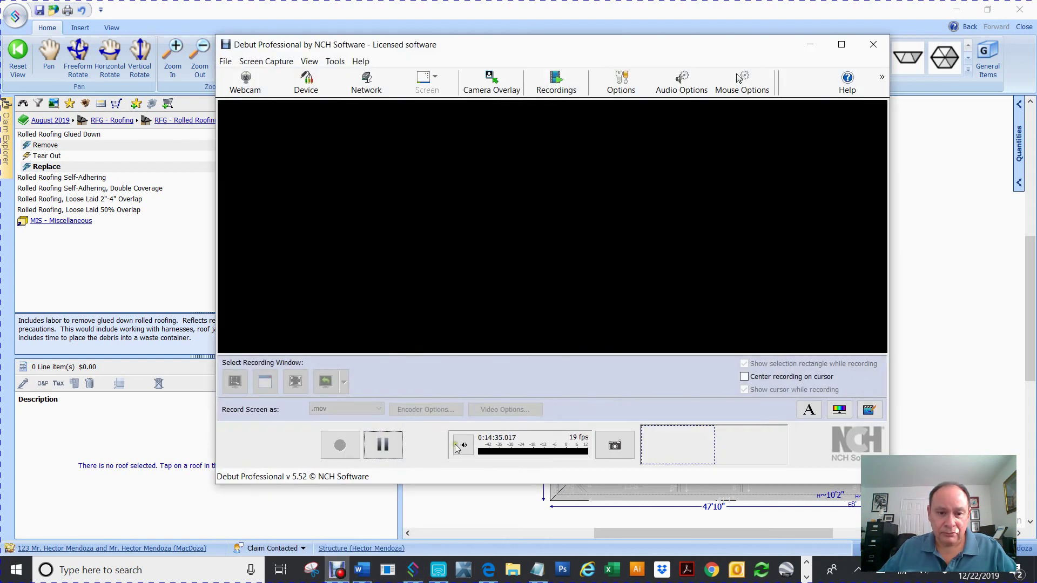